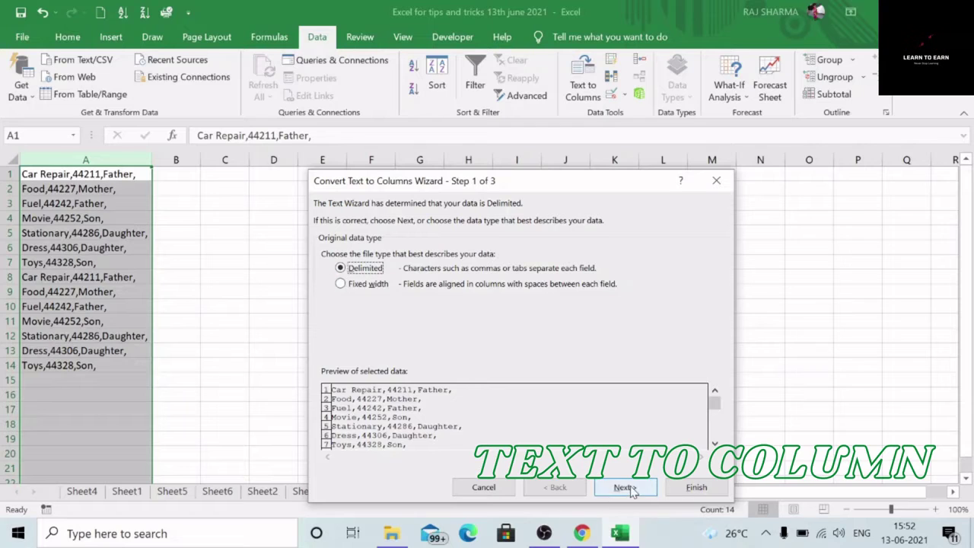
Step: Split column A's text into separate columns using only the Comma delimiter, and widen columns B and C
left_click(629, 489)
left_click(327, 240)
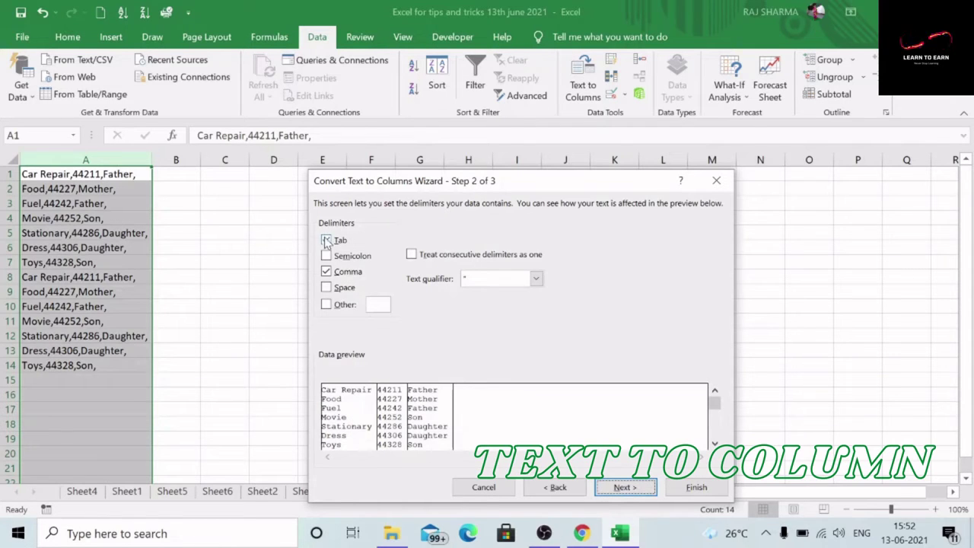
left_click(326, 240)
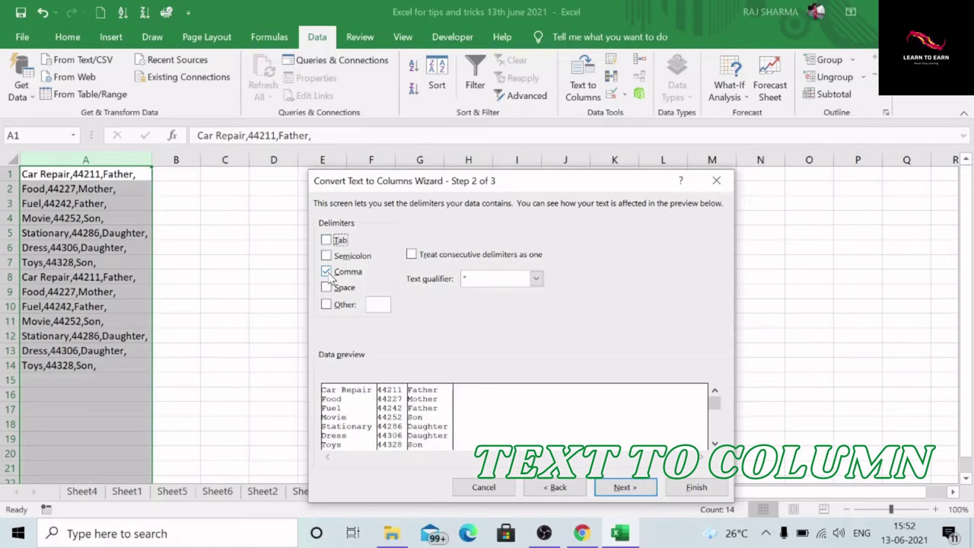
left_click(625, 487)
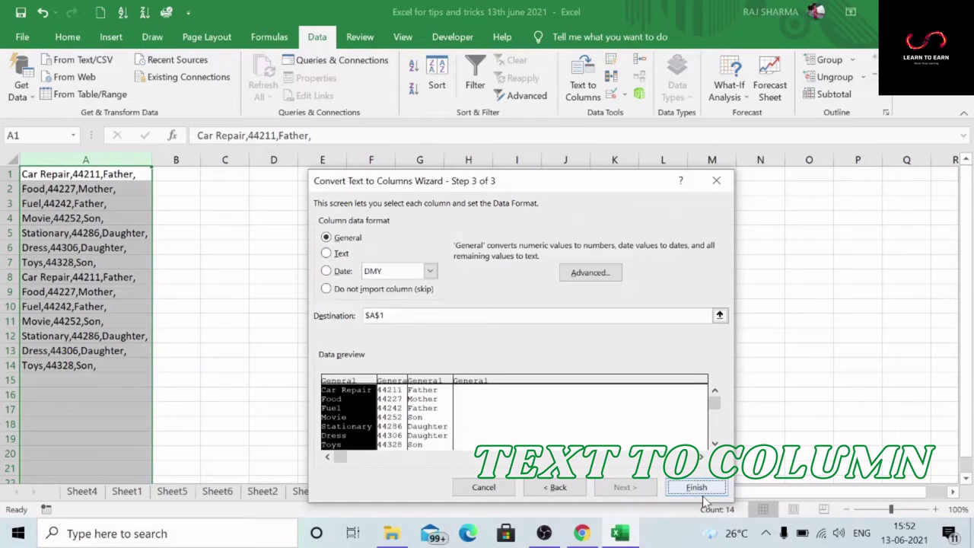
left_click(698, 488)
left_click(354, 316)
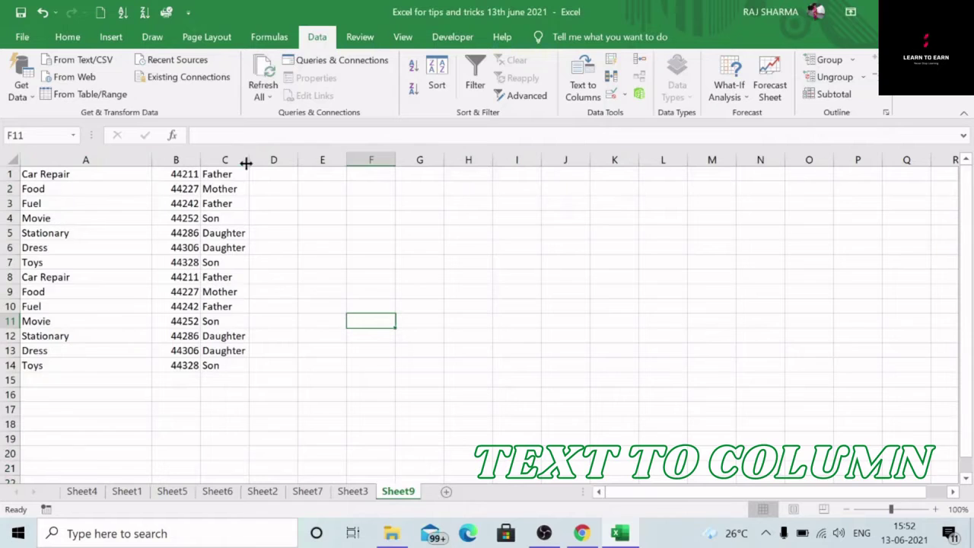
left_click_drag(246, 163, 266, 160)
left_click_drag(200, 159, 241, 159)
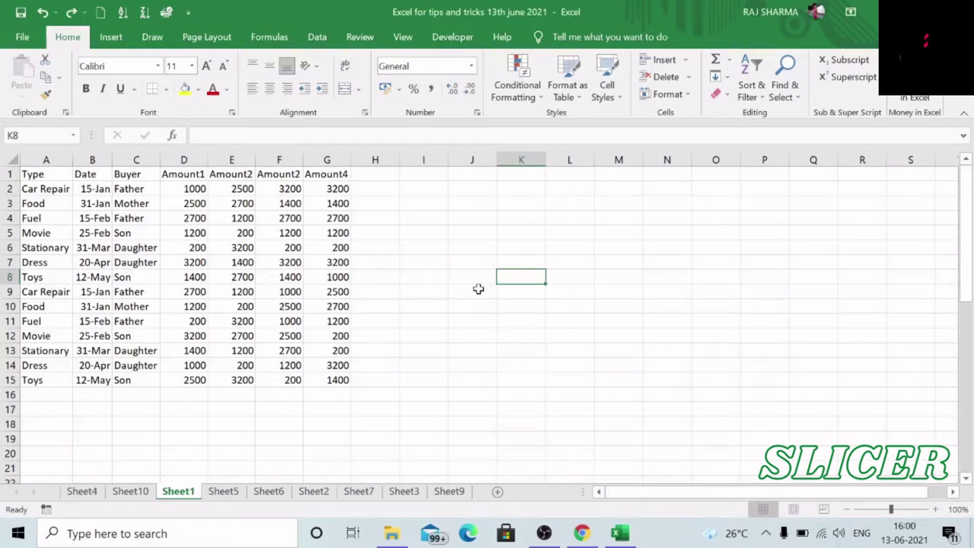
Step: Convert the range A1:G15 on Sheet1 into a table with headers
left_click(491, 220)
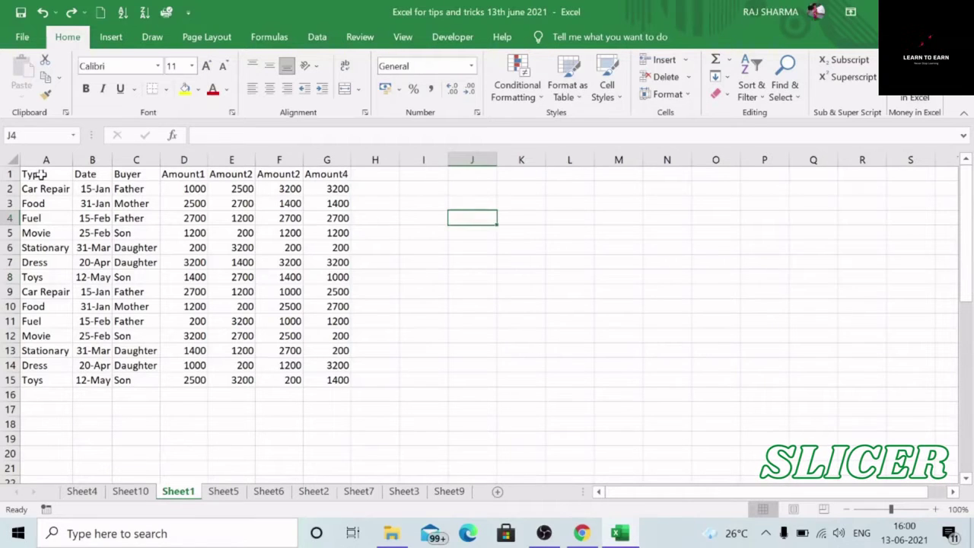
left_click_drag(39, 174, 341, 383)
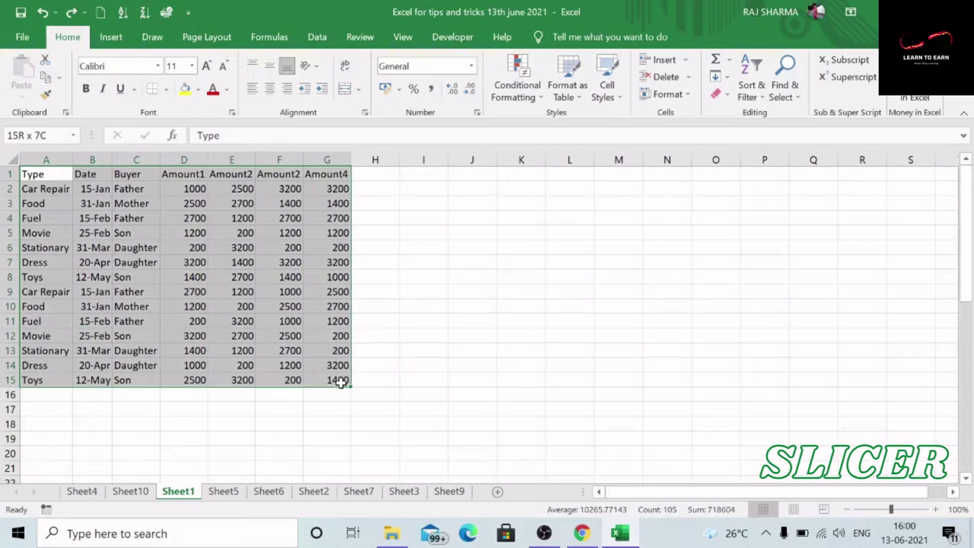
left_click(113, 38)
left_click(131, 88)
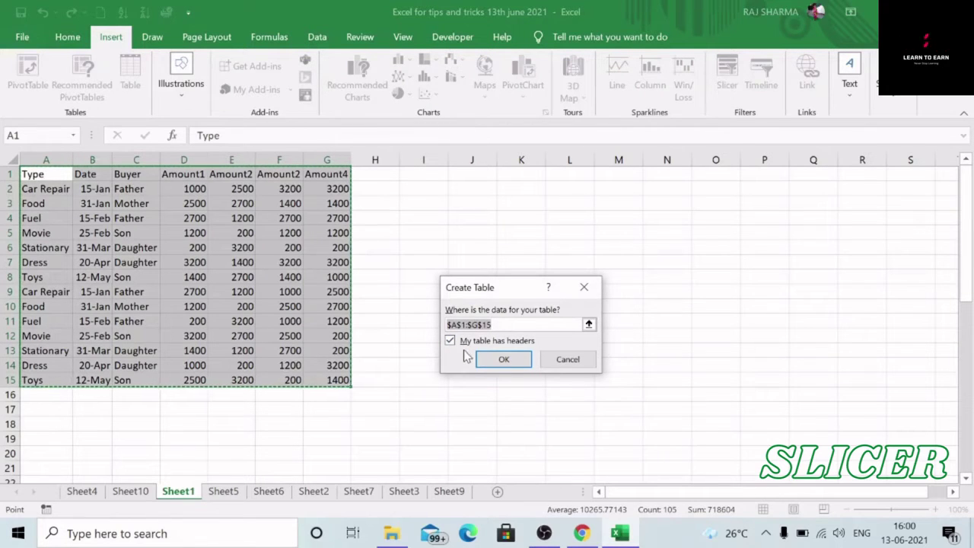
left_click(503, 360)
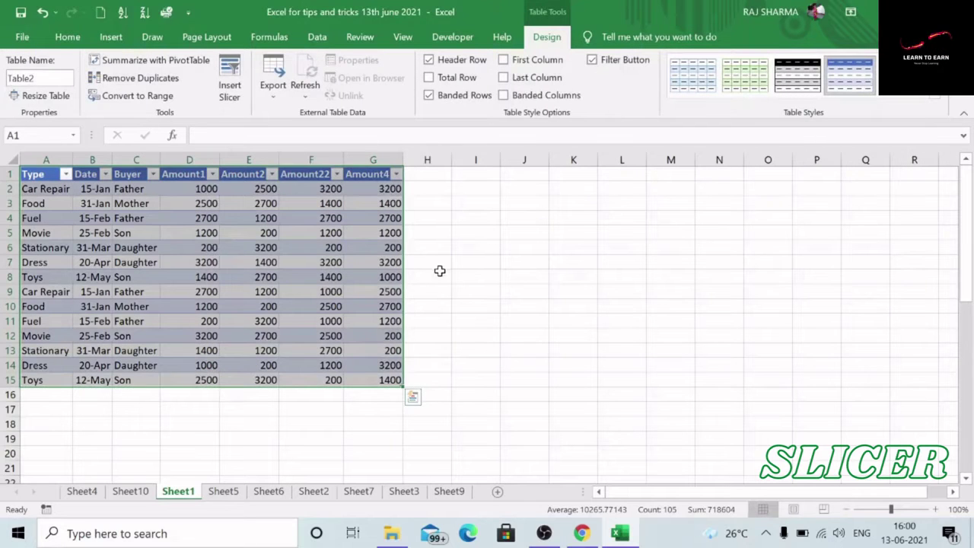
left_click(437, 266)
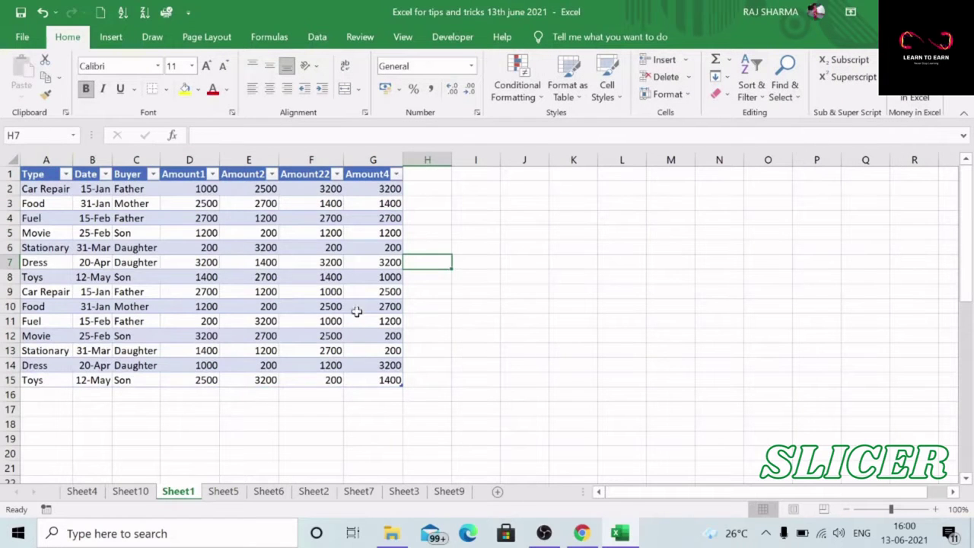
Step: Insert slicers for the table's Type and Buyer fields
left_click(67, 188)
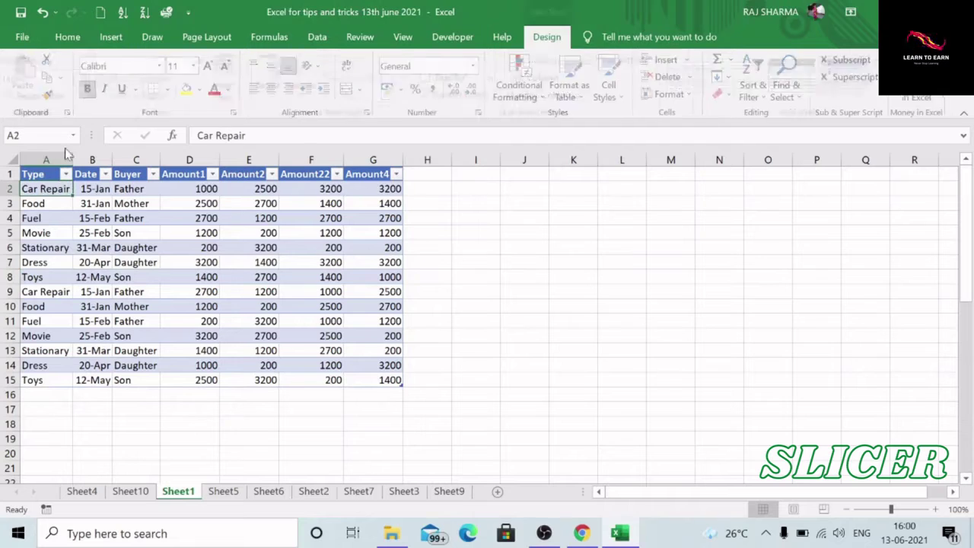
left_click(111, 36)
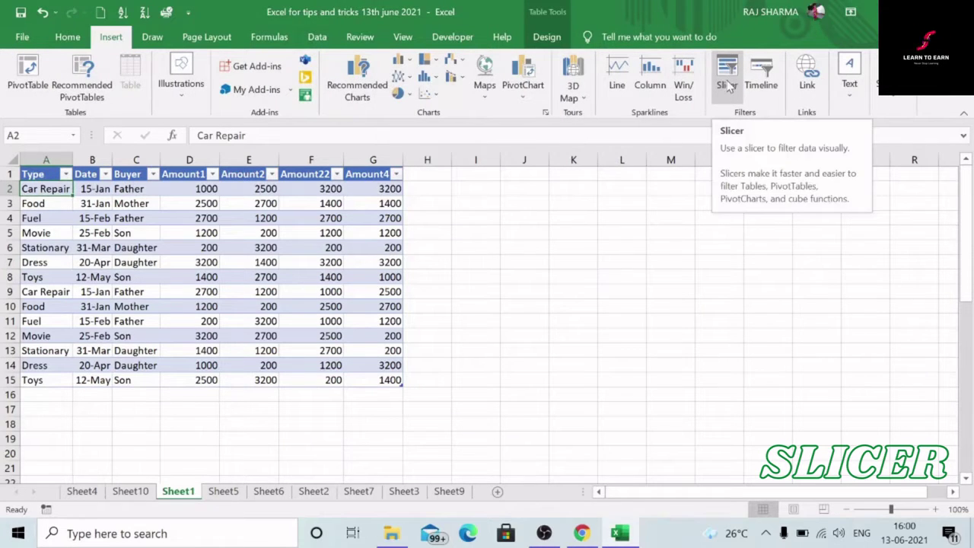
left_click(728, 86)
left_click_drag(510, 173, 668, 175)
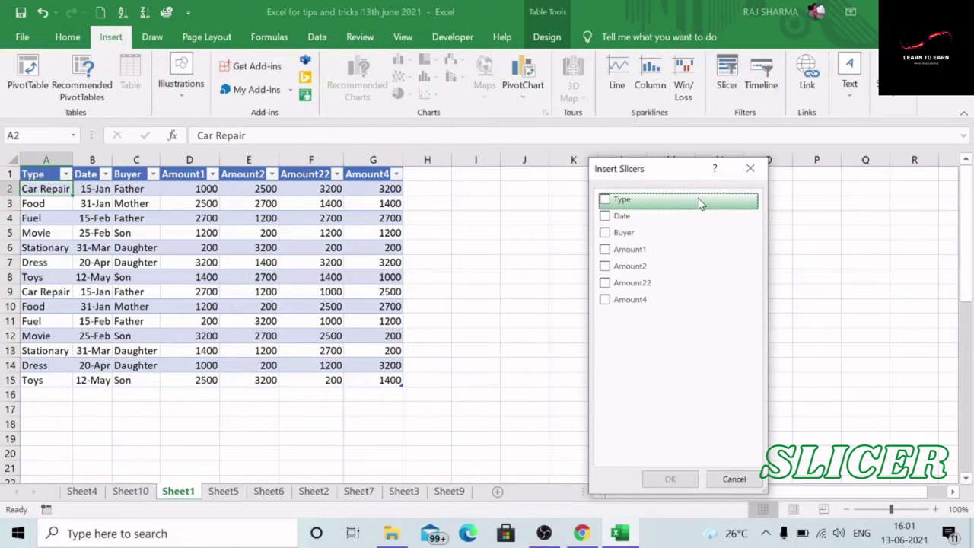
left_click(605, 200)
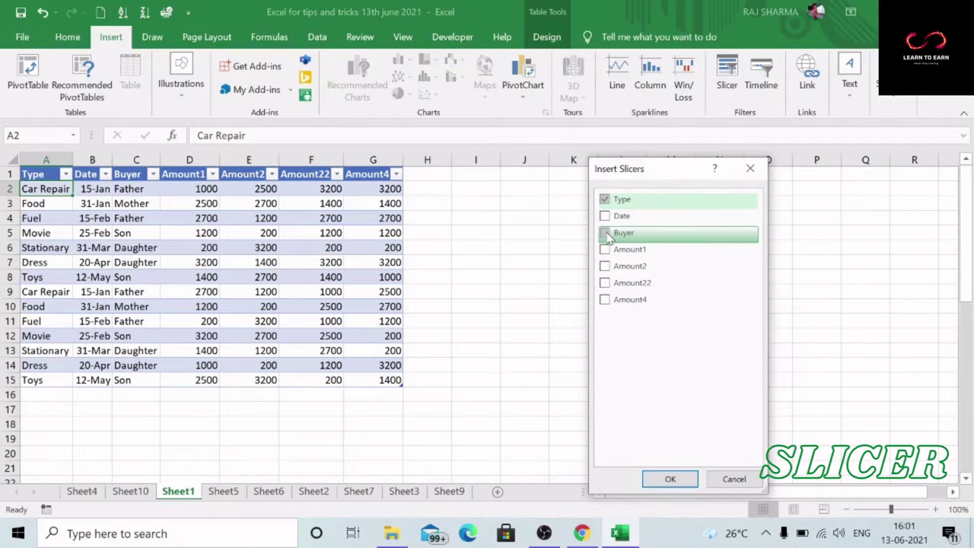
left_click(605, 233)
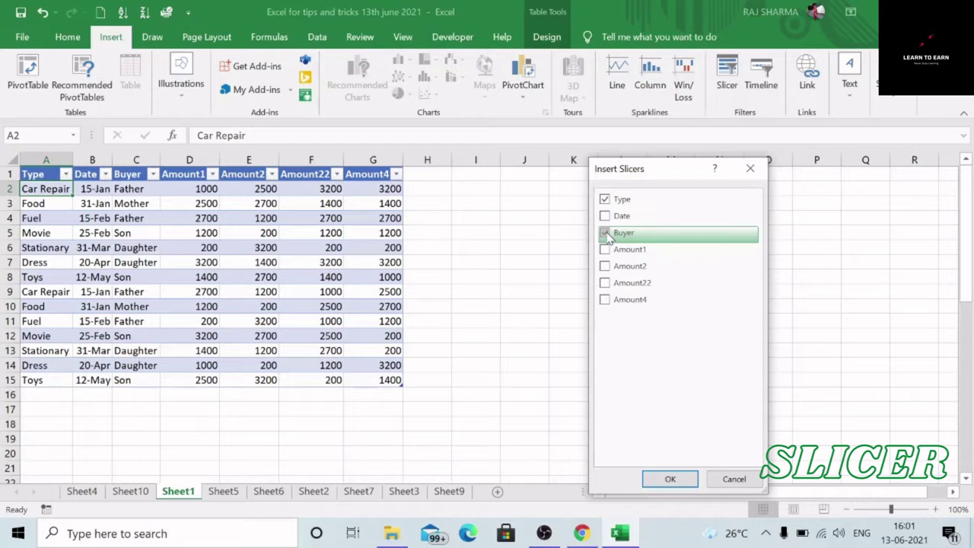
left_click(670, 478)
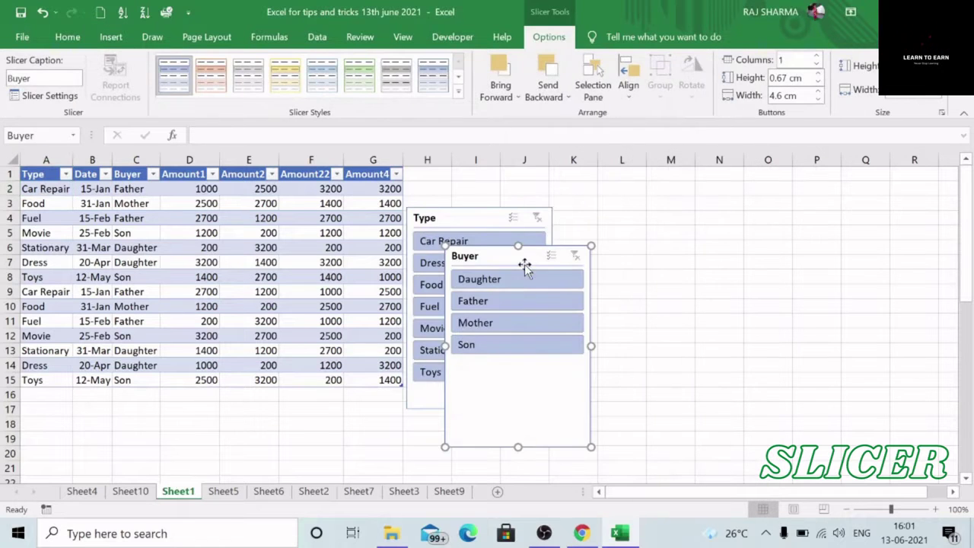
Step: Place the Type and Buyer slicers side by side beside the table and filter the buyers to Father and Daughter
left_click_drag(525, 266, 809, 224)
left_click_drag(505, 216, 581, 210)
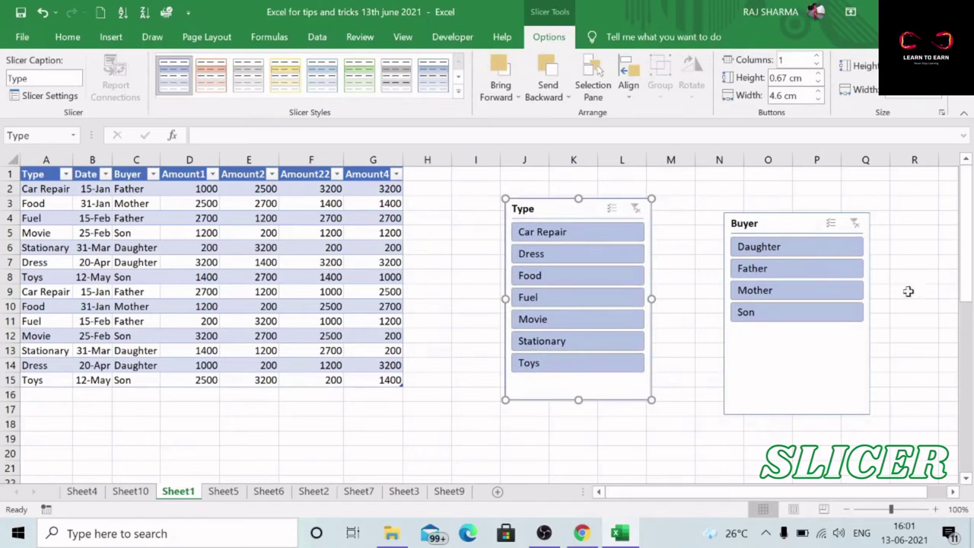
left_click(801, 276)
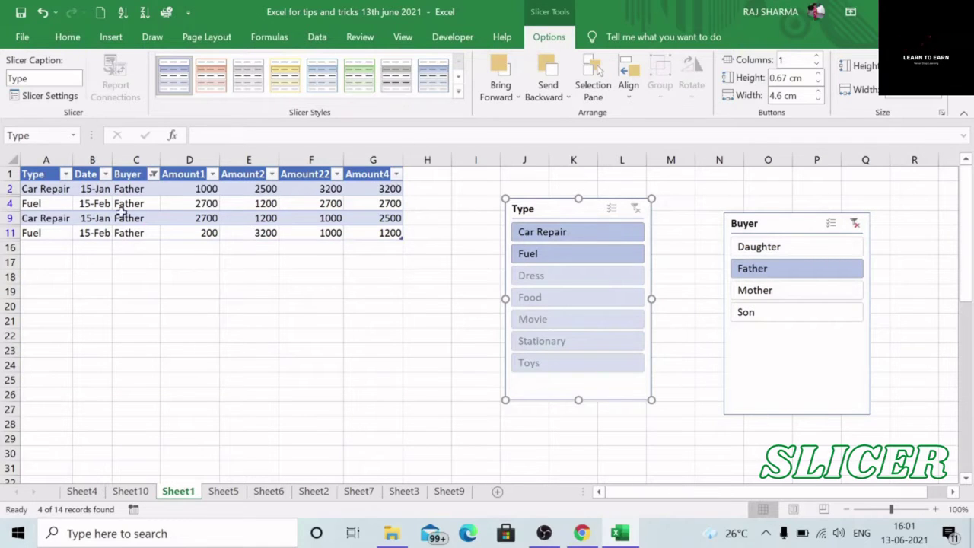
left_click(788, 251, "ctrl")
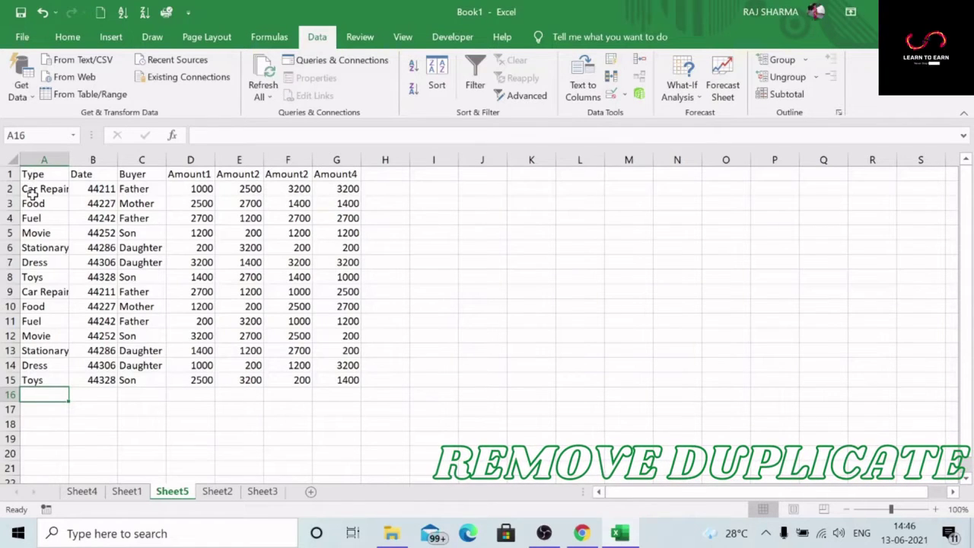
Step: Duplicate the records in A2:G5 below the data on Sheet5, starting at cell A16
left_click_drag(29, 189, 333, 232)
key("ctrl+c")
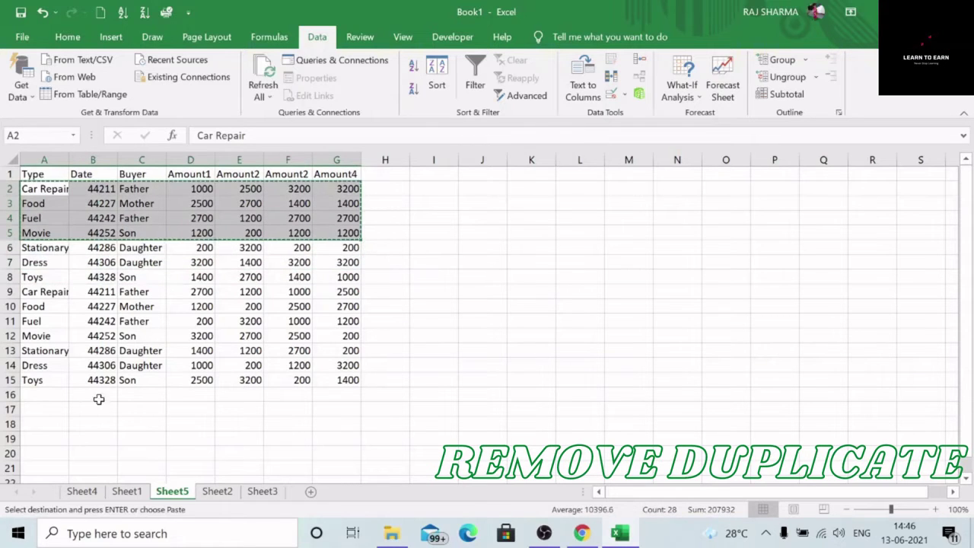
left_click(43, 395)
key("ctrl+v")
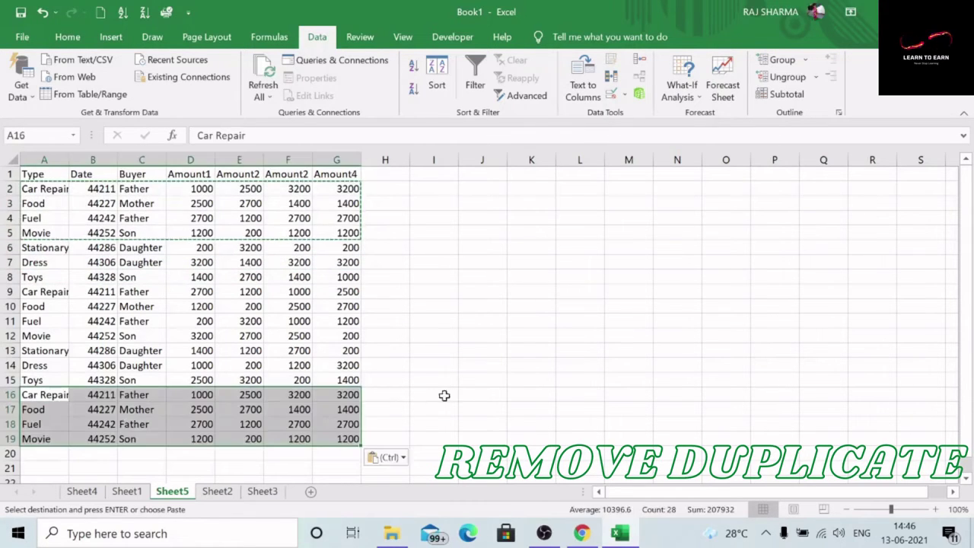
left_click(445, 383)
key("Escape")
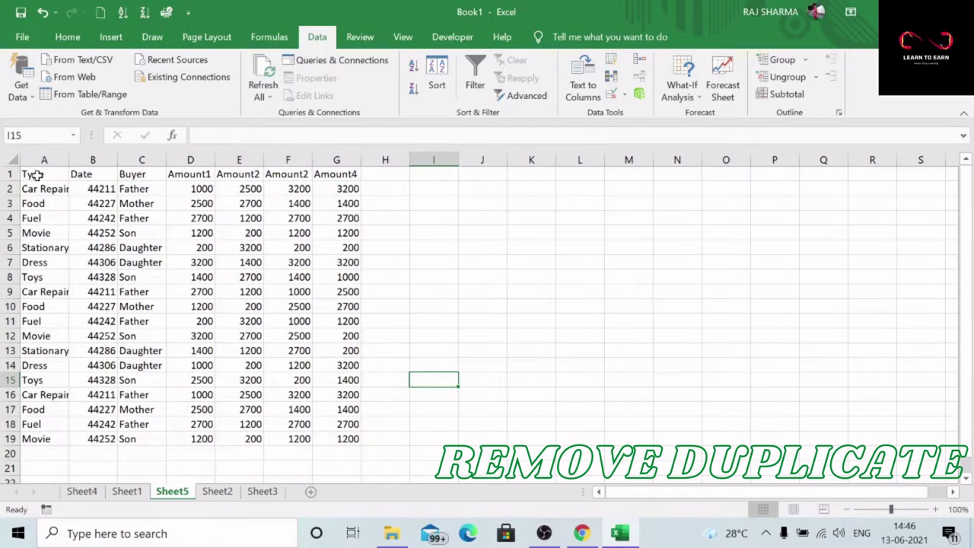
Step: Remove duplicate rows from A1:G19, treating the first row as headers and comparing only the Type, Buyer and Amount1 columns
left_click_drag(37, 175, 348, 441)
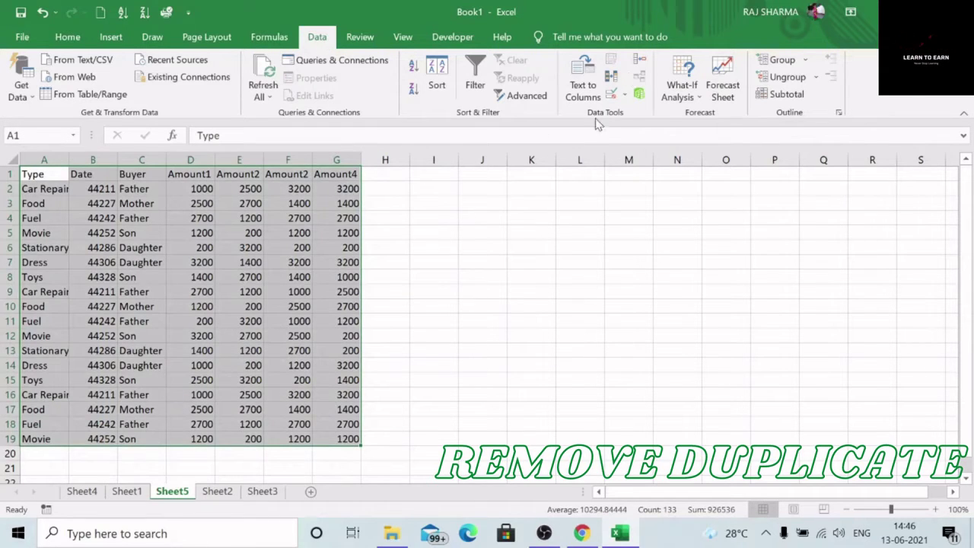
left_click(612, 79)
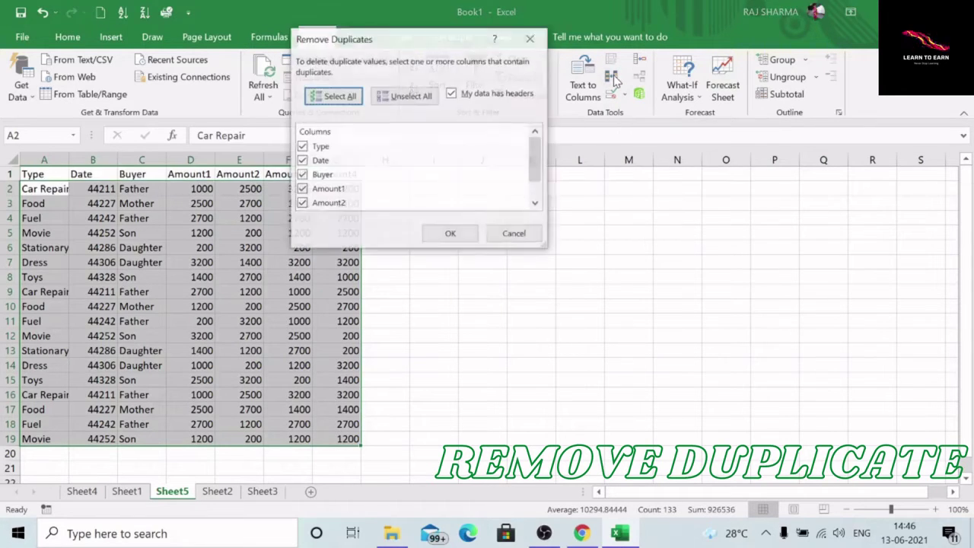
left_click_drag(385, 38, 576, 82)
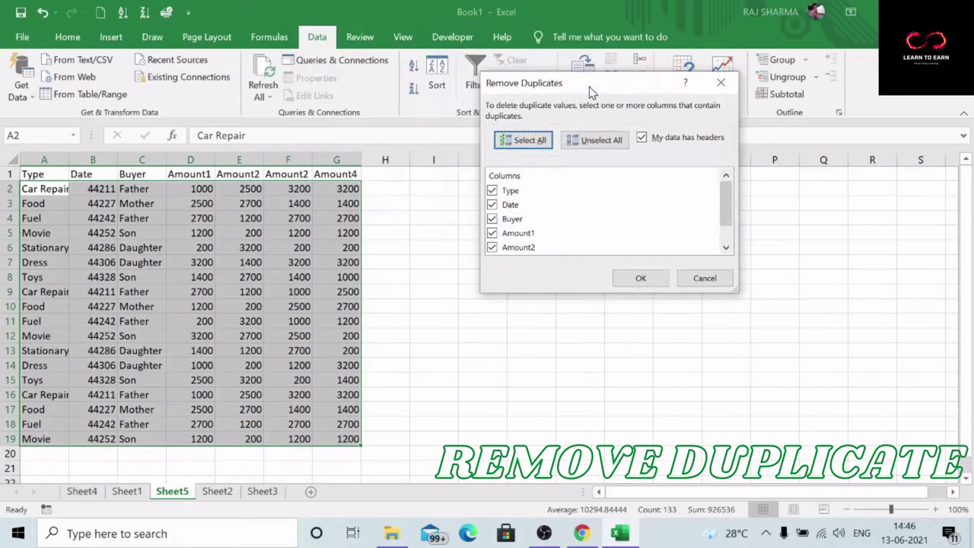
left_click(593, 142)
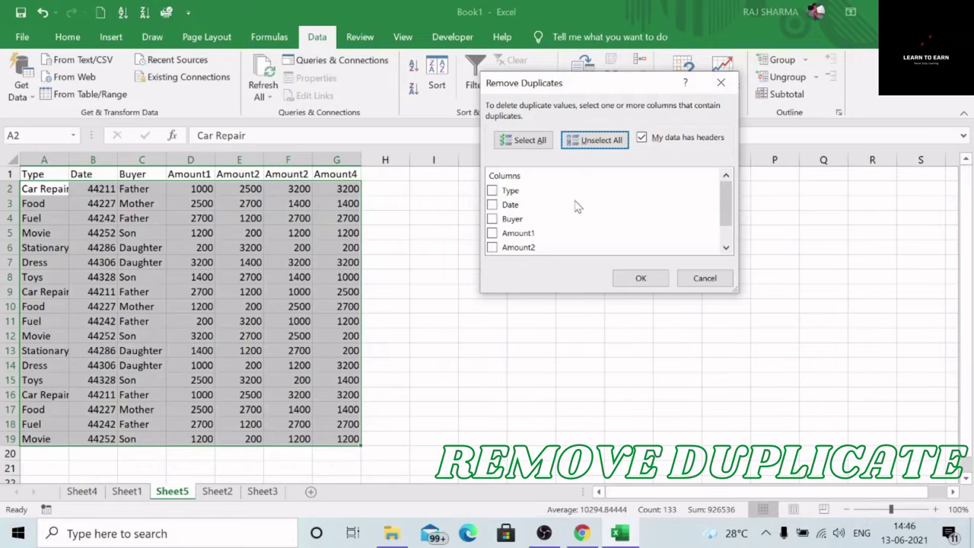
left_click(492, 191)
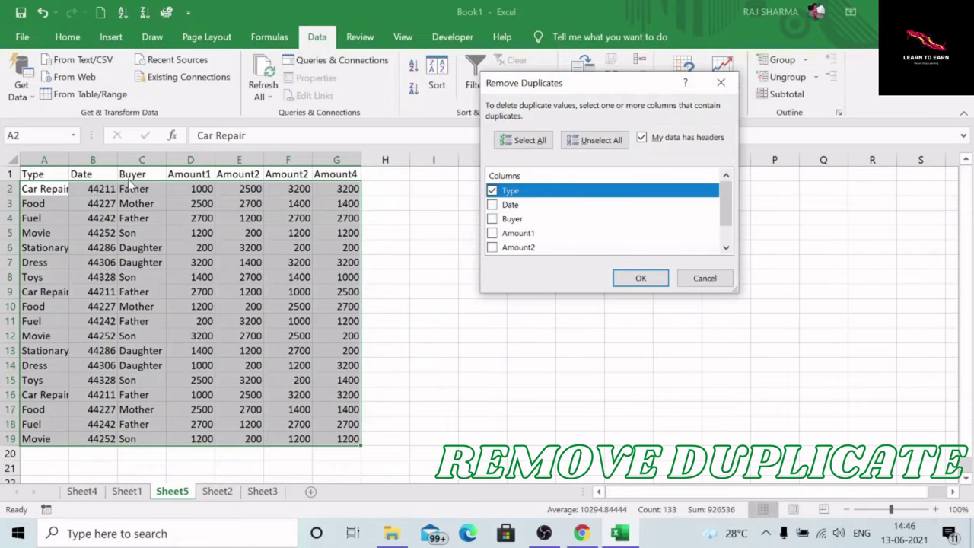
left_click(495, 205)
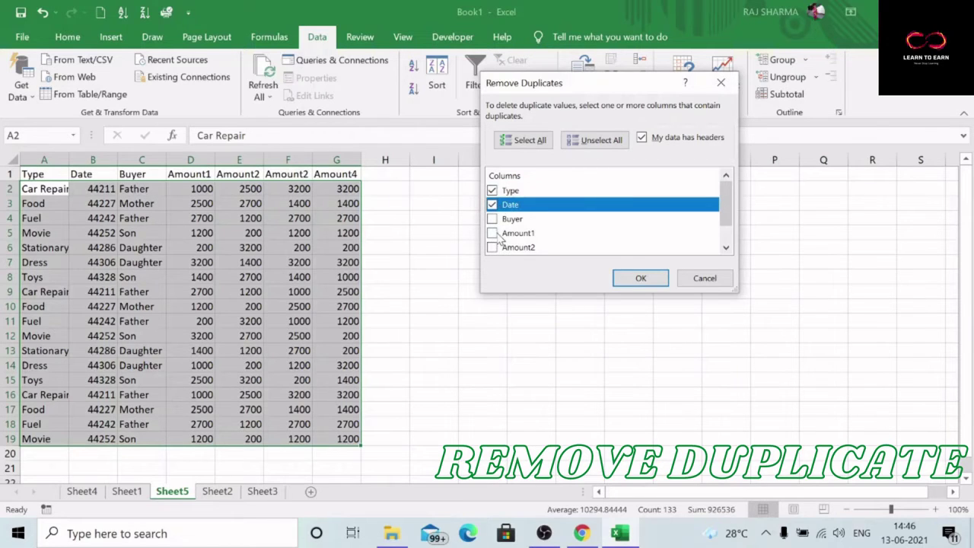
left_click(493, 204)
left_click(493, 219)
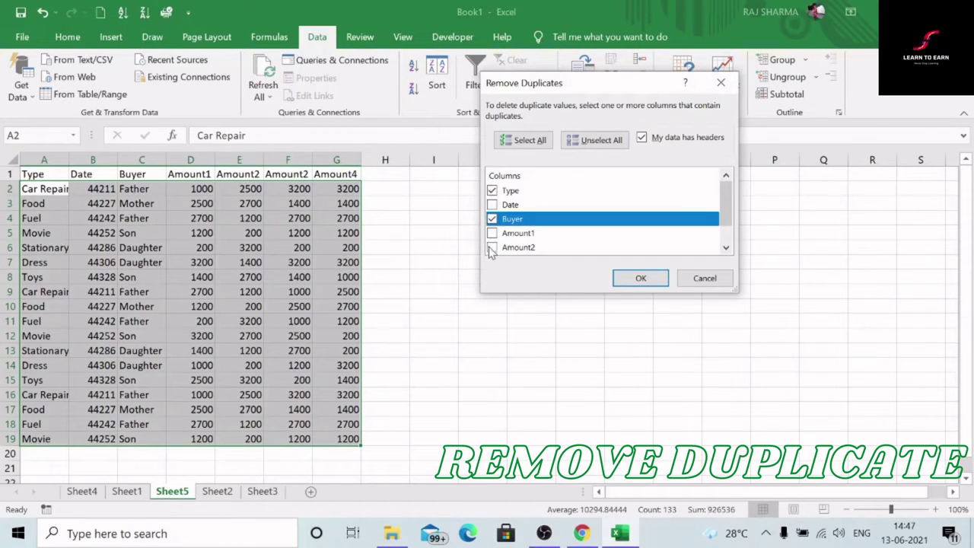
left_click(493, 236)
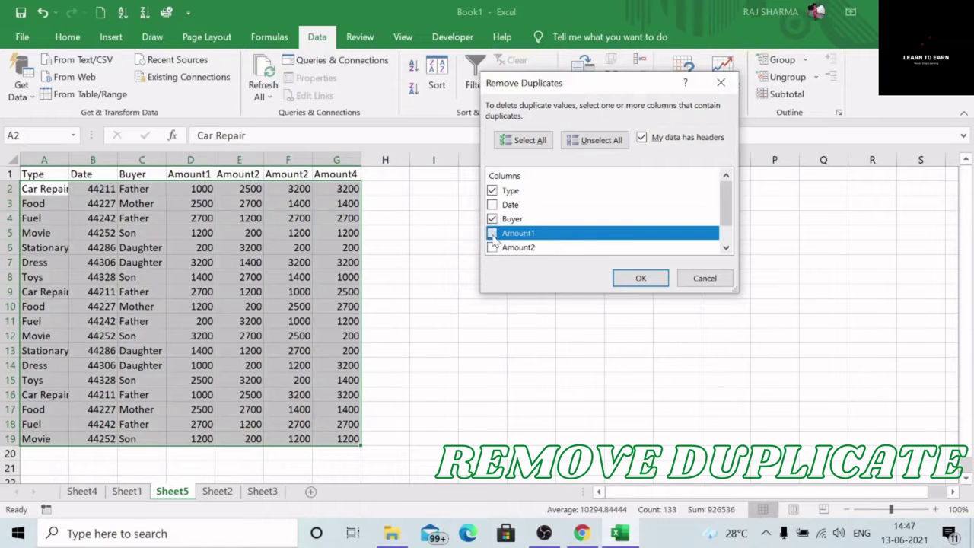
left_click(641, 279)
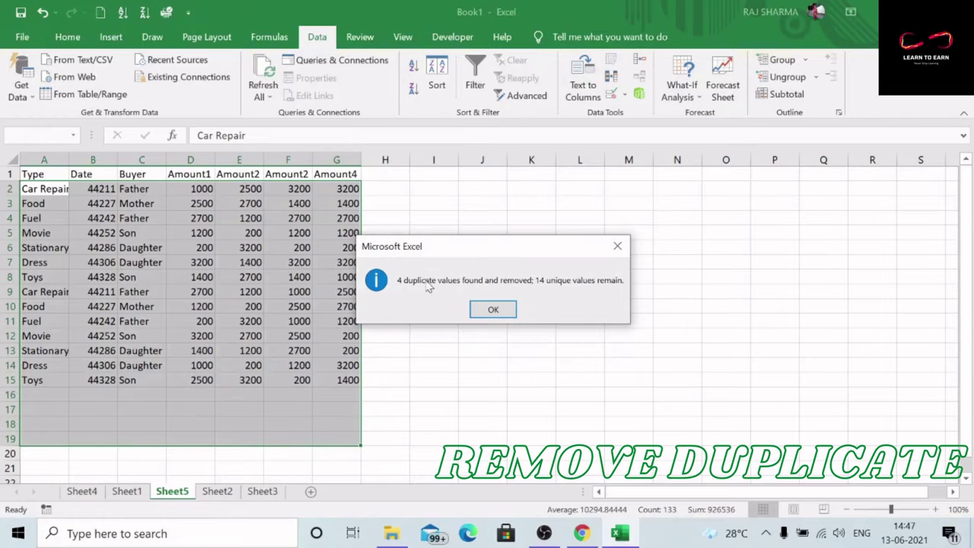
left_click(507, 312)
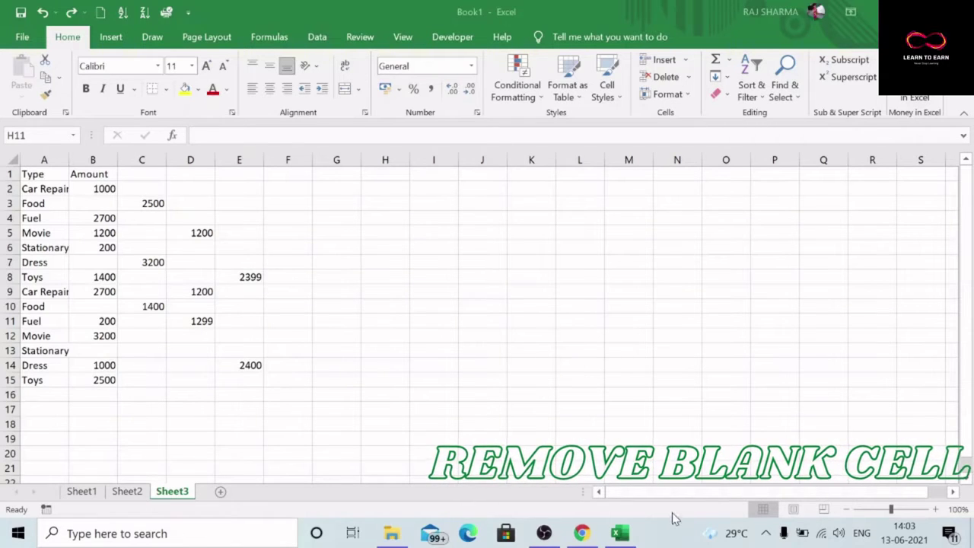
left_click(138, 185)
left_click(207, 202)
left_click(239, 233)
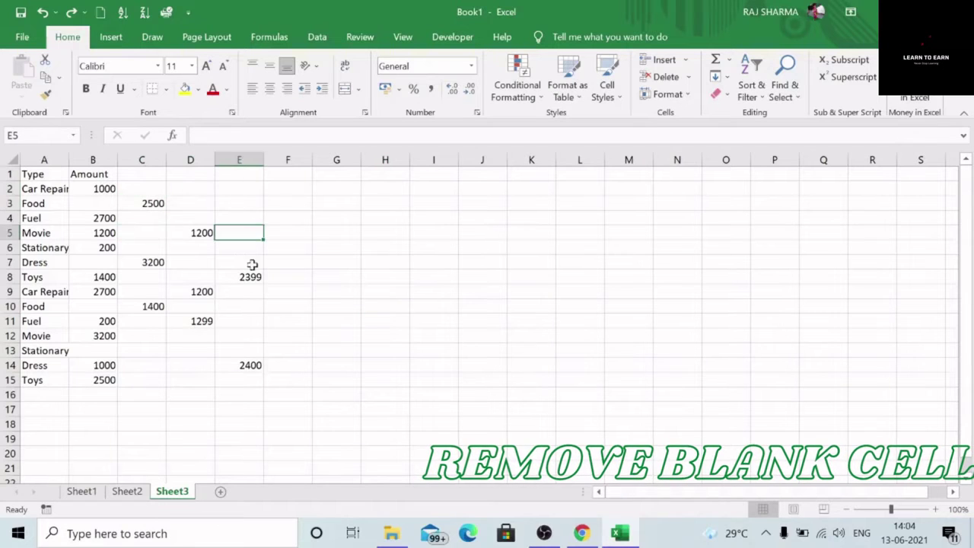
left_click(244, 277)
left_click(246, 292)
left_click(239, 336)
left_click(170, 385)
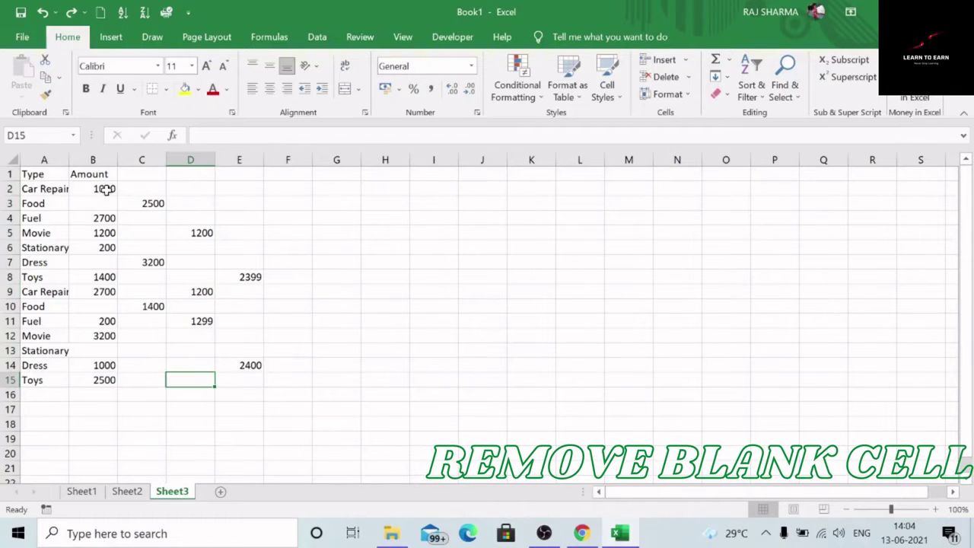
Step: Delete all blank cells within B1:E15 on Sheet3, shifting the remaining cells left
left_click_drag(91, 169, 261, 382)
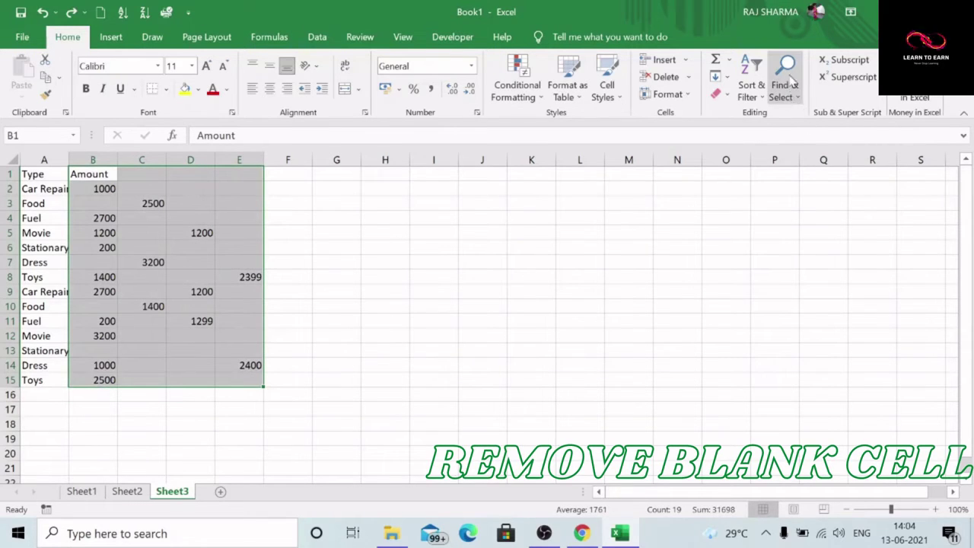
left_click(791, 85)
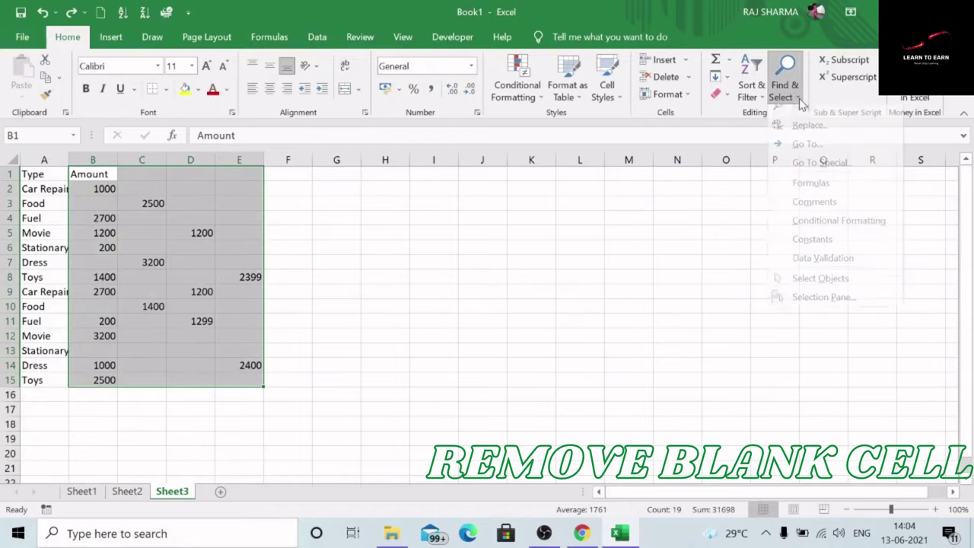
left_click(835, 175)
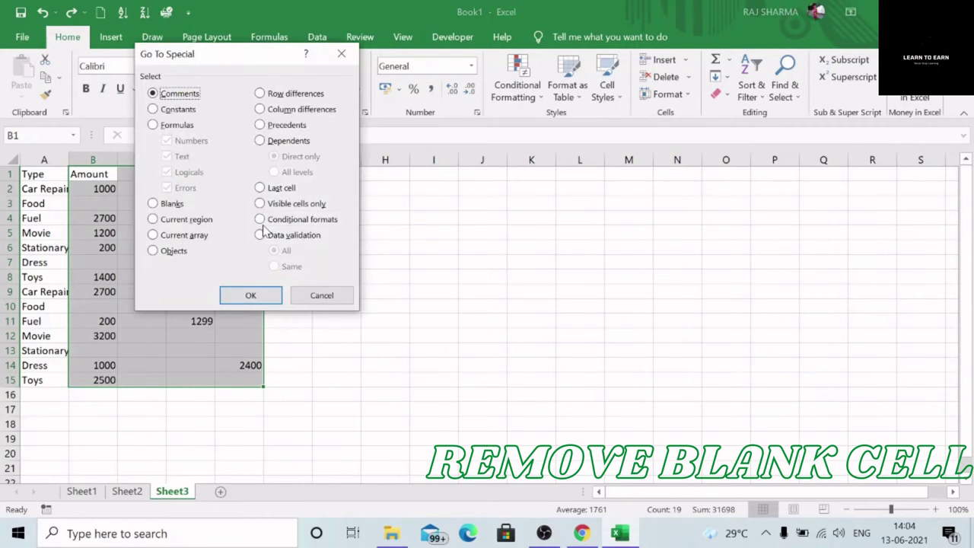
left_click(155, 206)
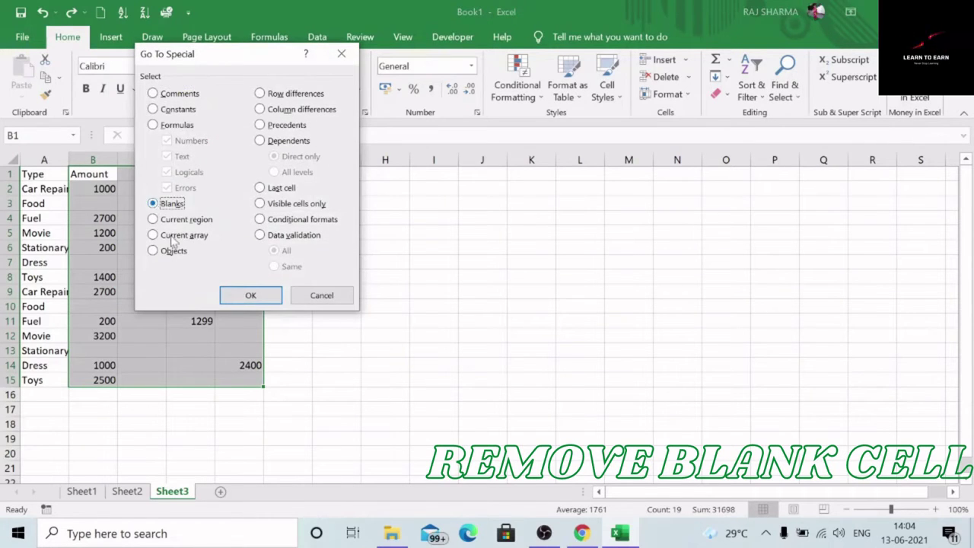
left_click(251, 296)
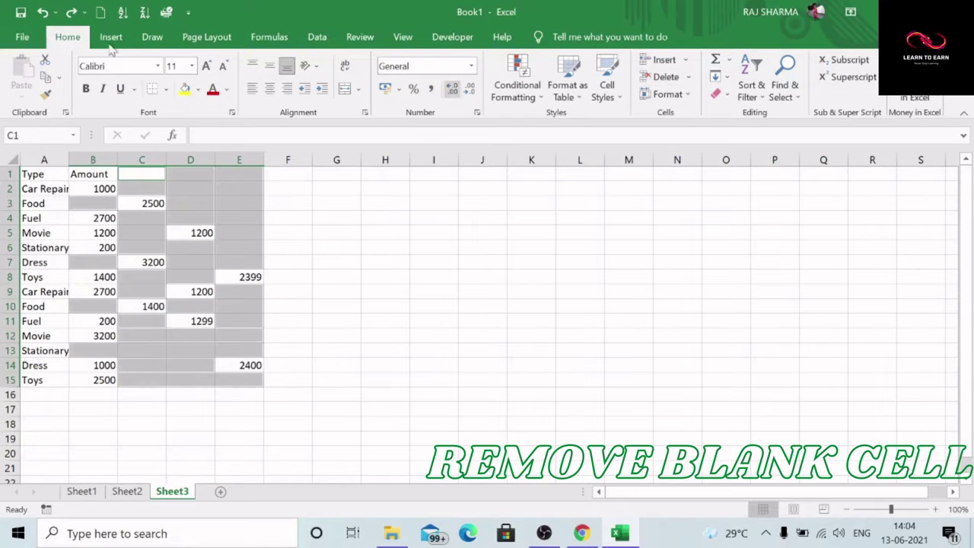
left_click(690, 79)
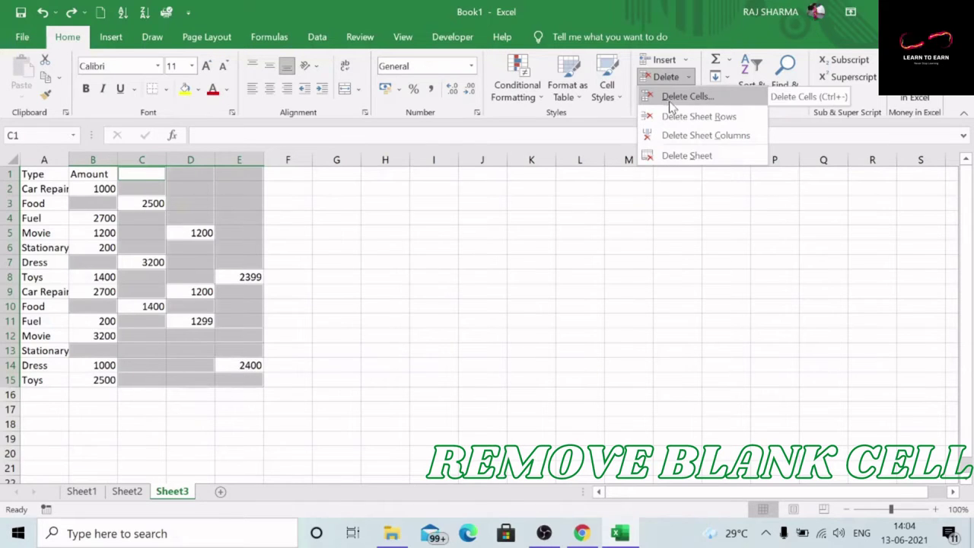
left_click(684, 97)
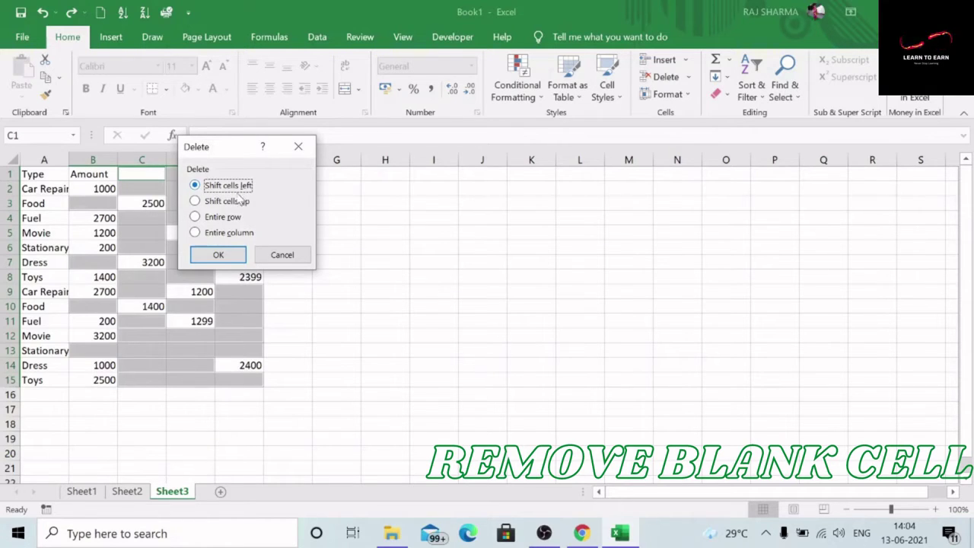
left_click(224, 255)
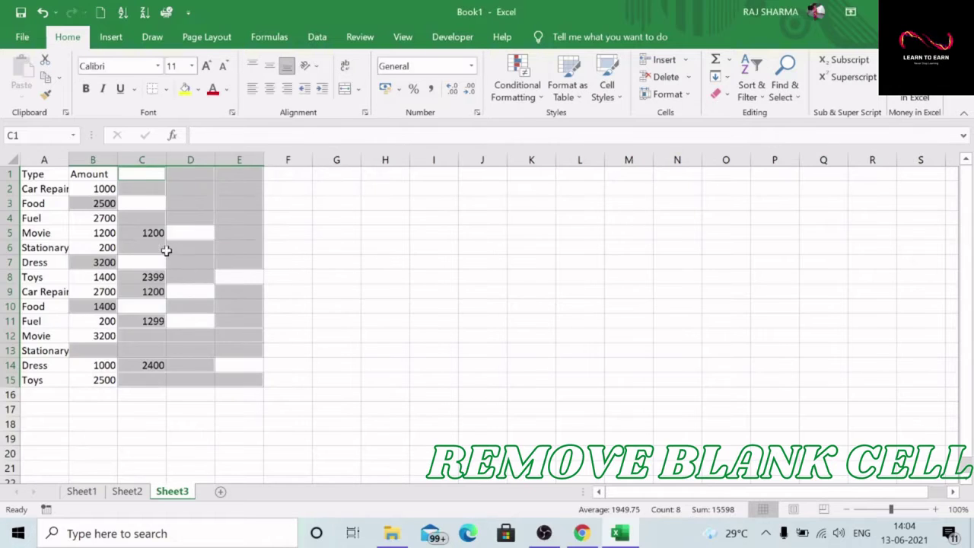
left_click(206, 234)
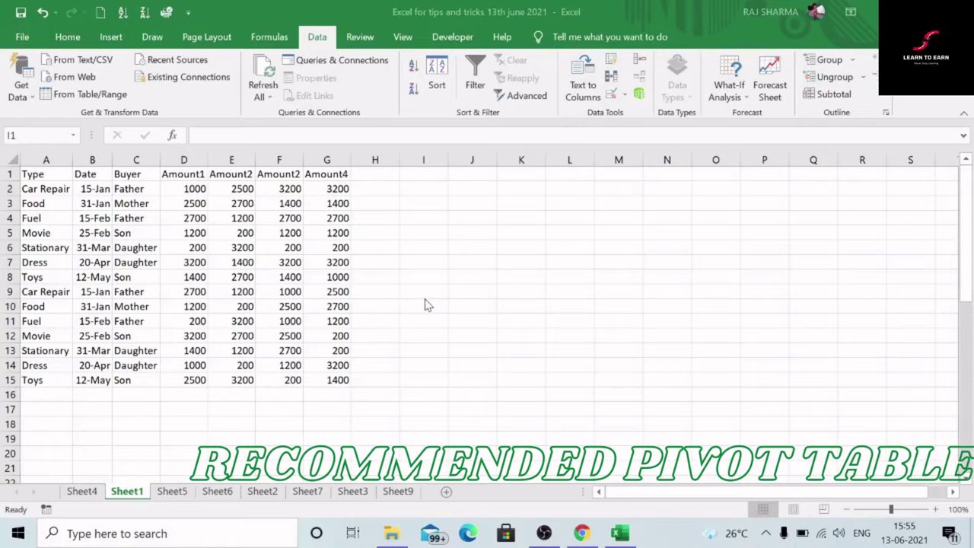
key("ctrl+space")
left_click(432, 322)
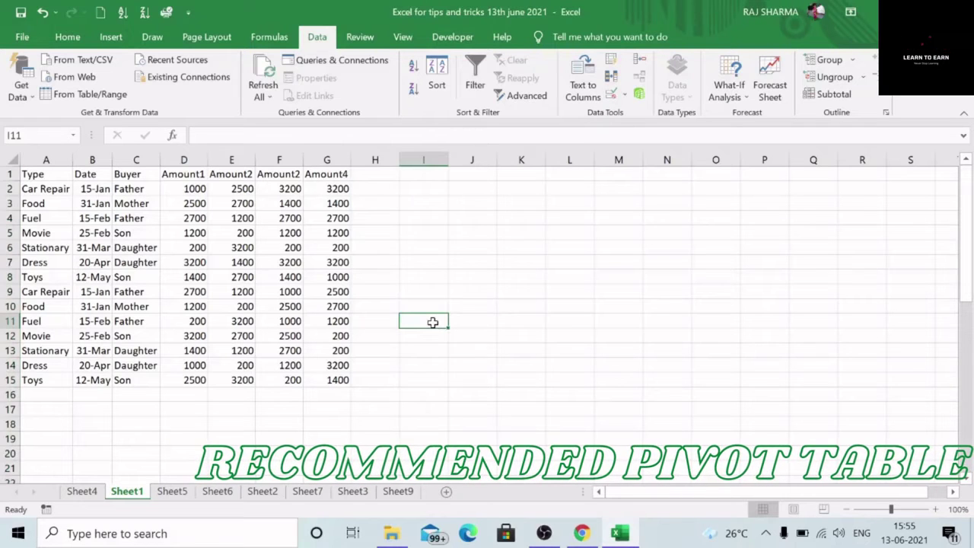
left_click(36, 174)
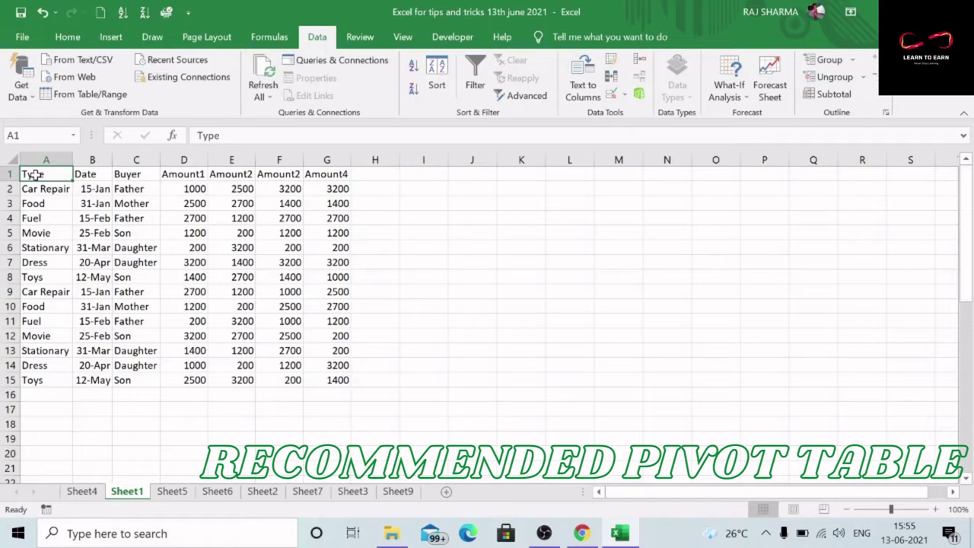
left_click(436, 291)
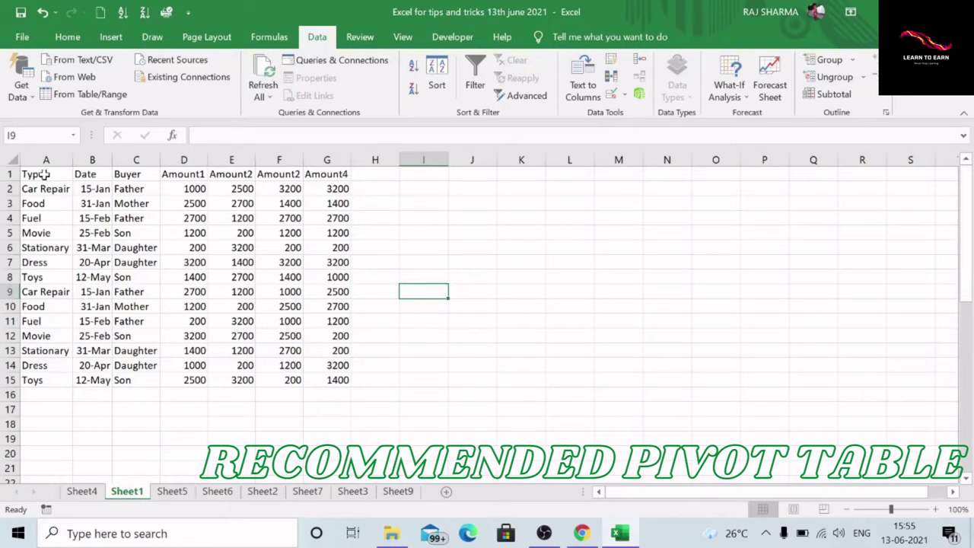
Step: Bring up the recommended PivotTables for the data in A1:G15 on Sheet1
left_click_drag(44, 174, 324, 382)
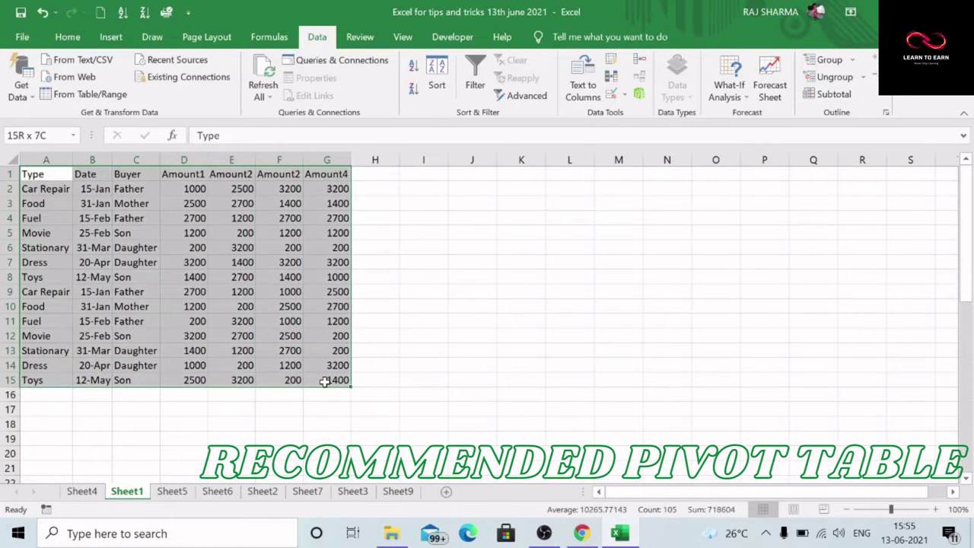
left_click(114, 39)
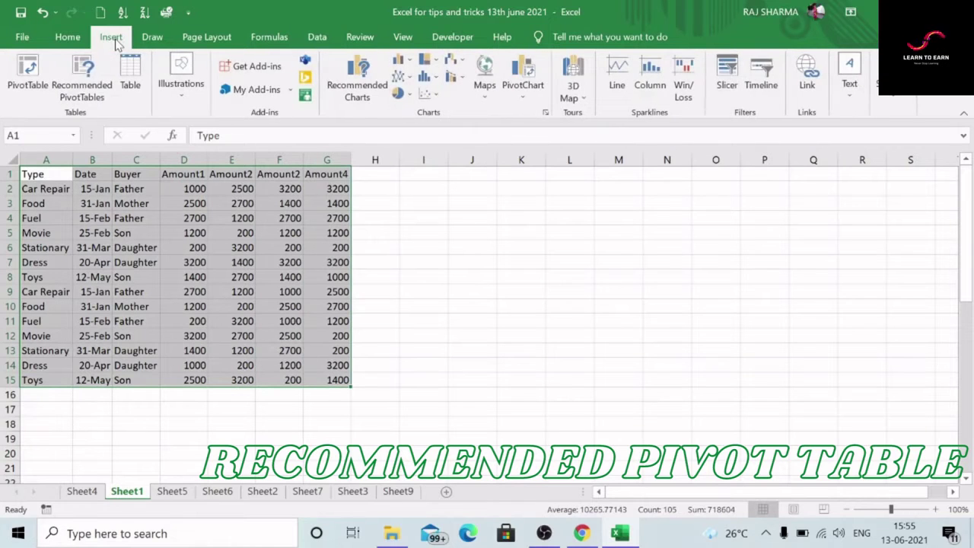
left_click(85, 76)
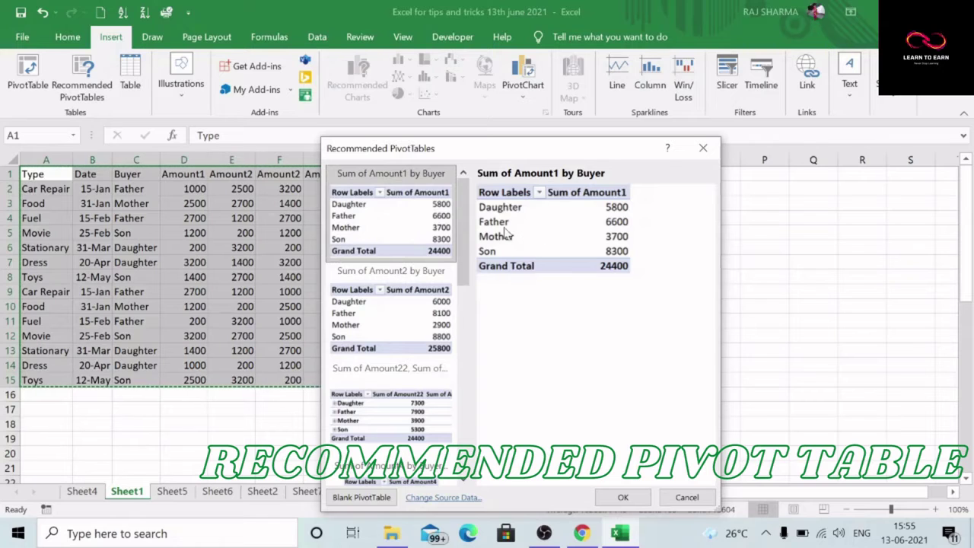
Step: Preview the suggested PivotTable layouts, comparing the Amount2 by Buyer summary with the multi-amount summaries
left_click(392, 315)
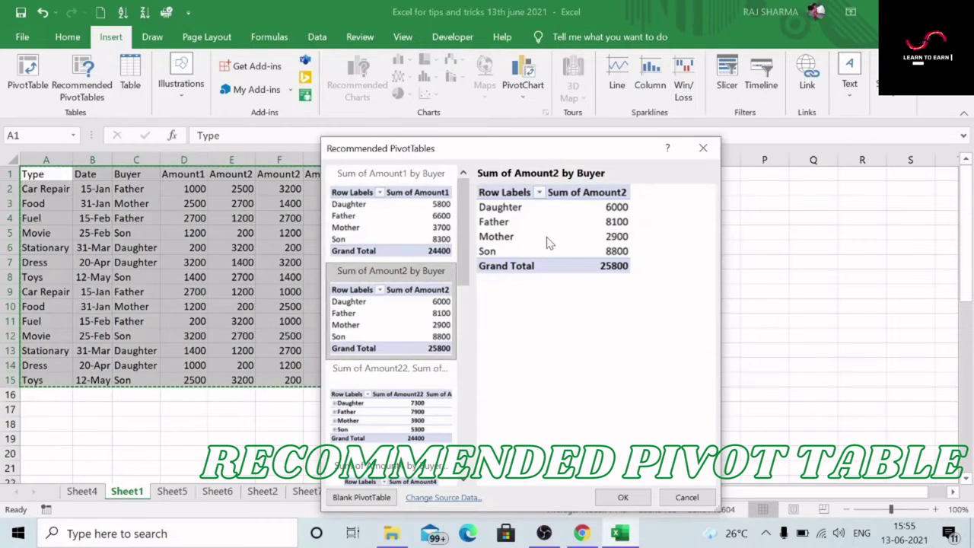
key("Up")
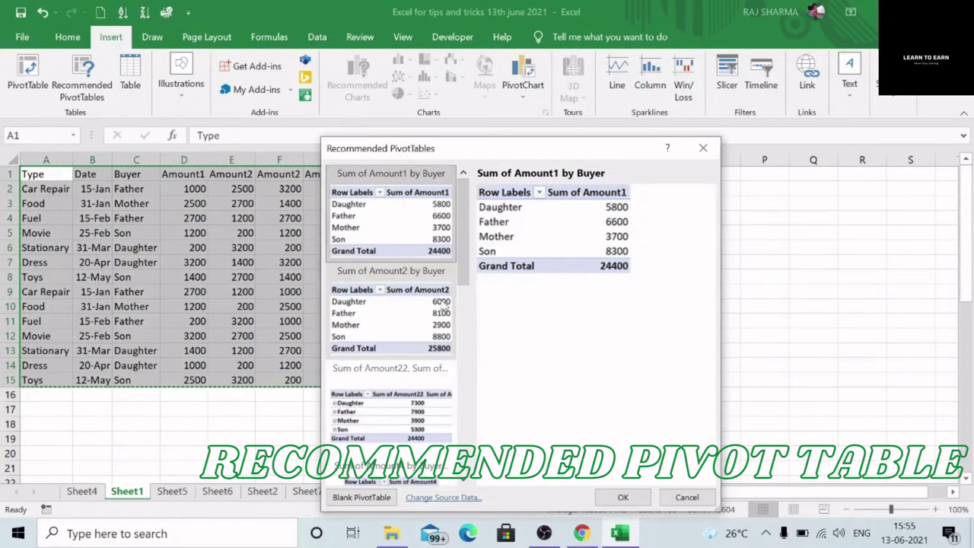
left_click(403, 335)
key("Down")
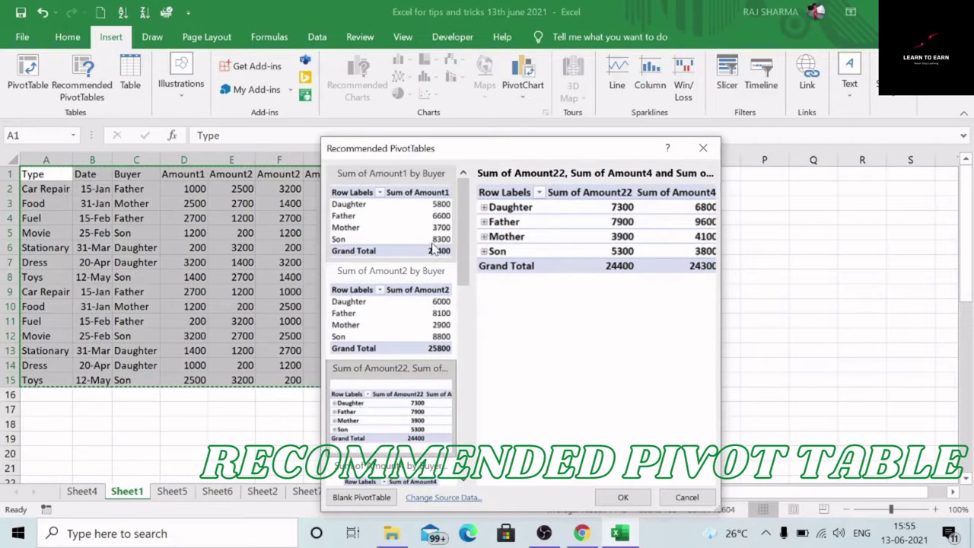
scroll(438, 396, "down", 3)
left_click(418, 367)
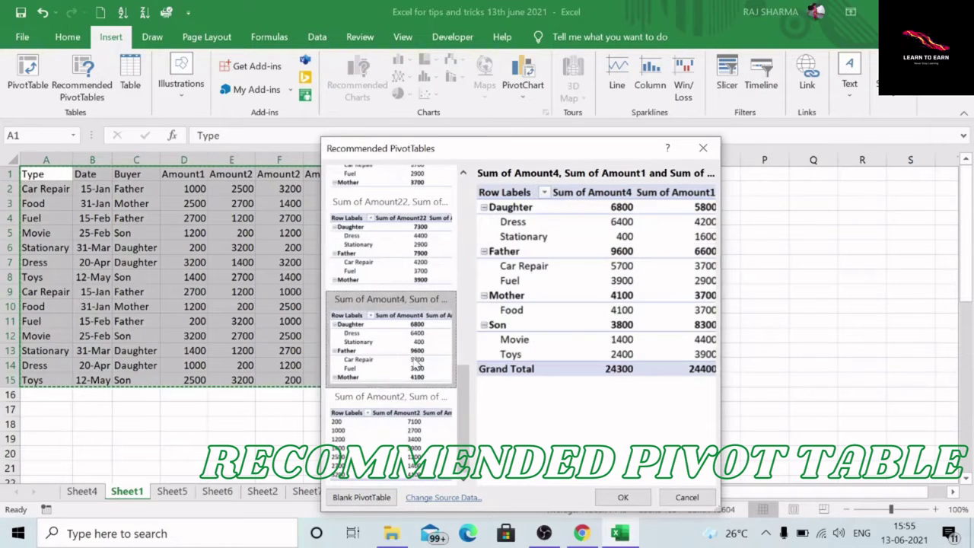
left_click(401, 271)
left_click(417, 439)
scroll(428, 309, "up", 5)
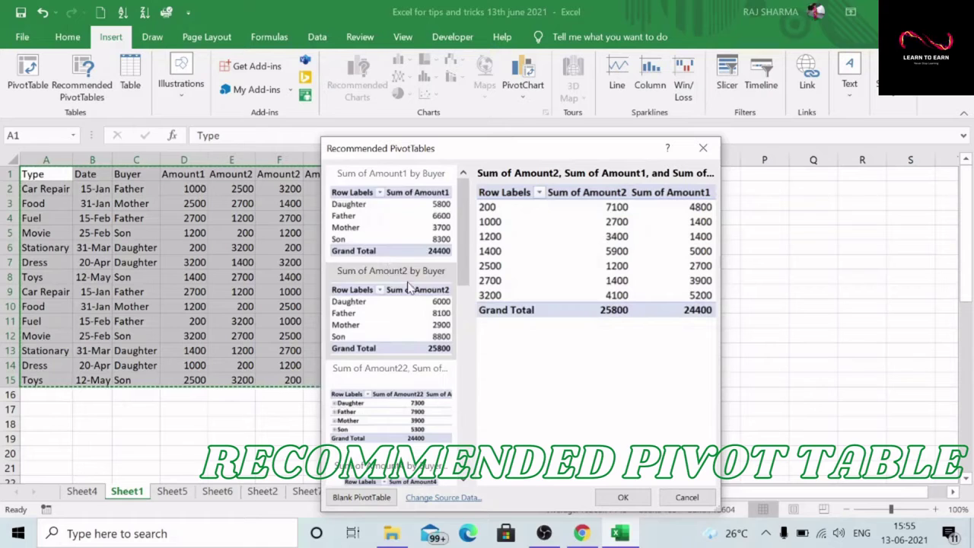
Step: Insert the recommended PivotTable that shows Sum of Amount1 by Buyer
left_click(392, 213)
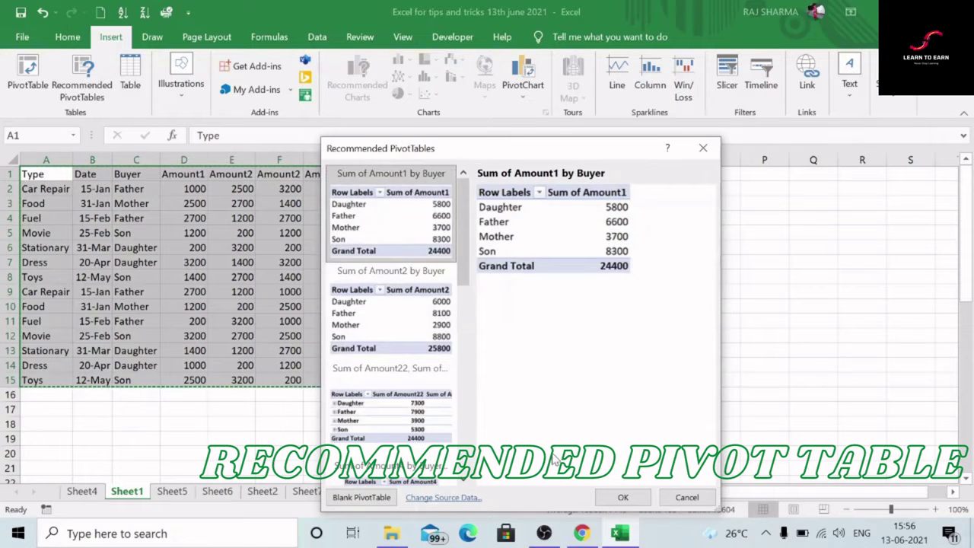
left_click(625, 499)
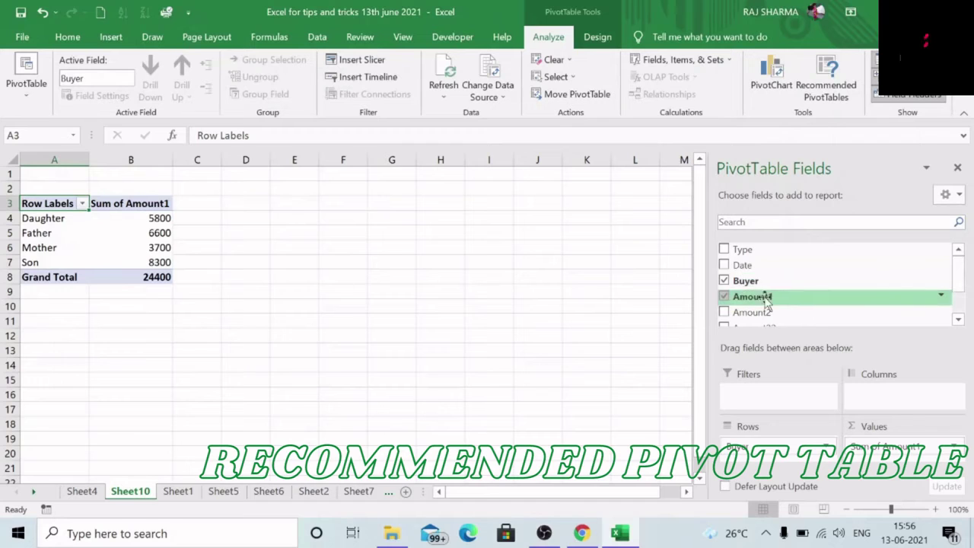
Step: Add the Date field to the PivotTable and remove the Buyer field from it
left_click(724, 264)
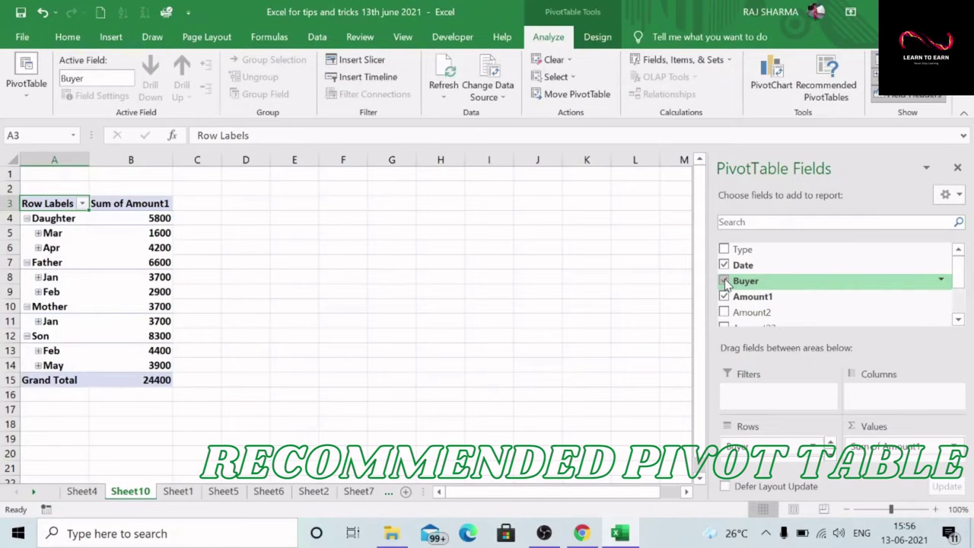
left_click(723, 281)
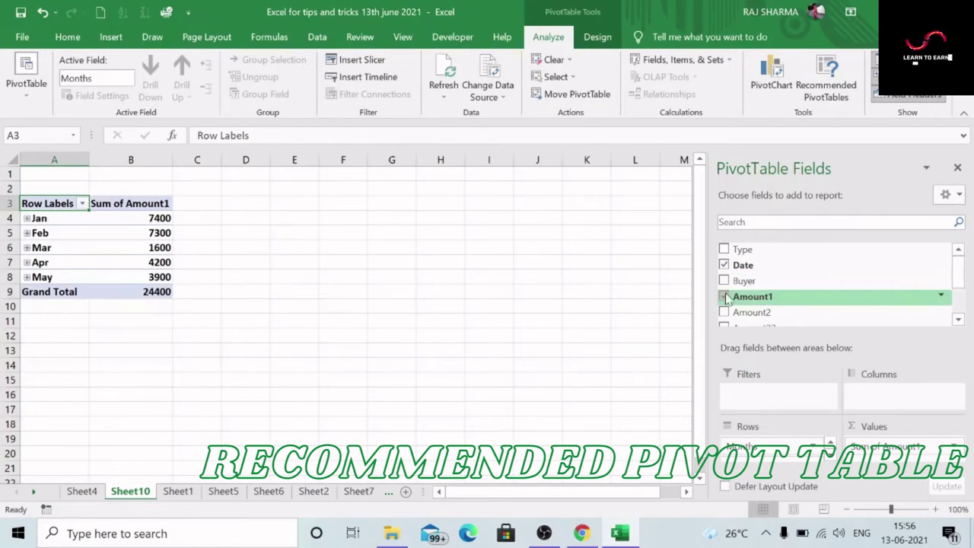
Step: Include the Type and Buyer fields in the PivotTable and exclude the Date field
left_click(724, 249)
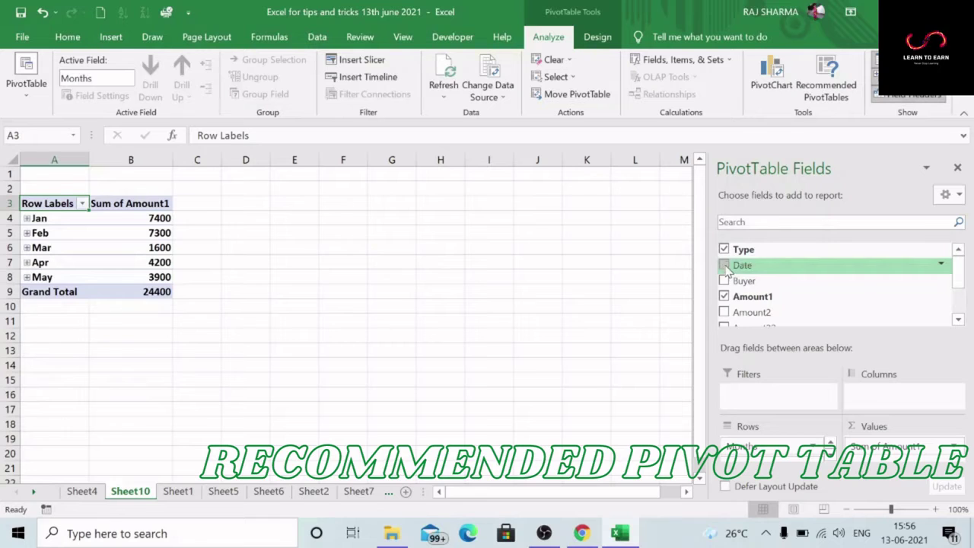
left_click(724, 280)
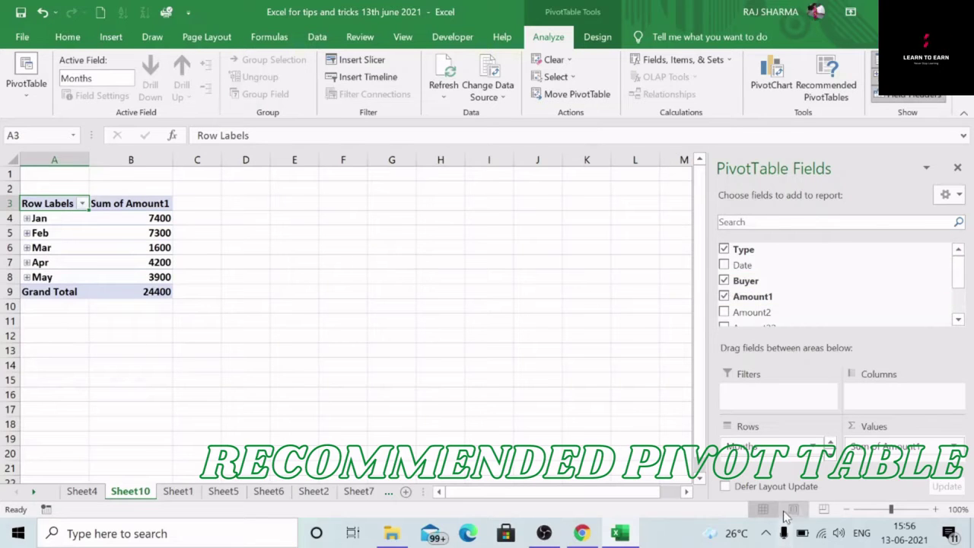
left_click(659, 539)
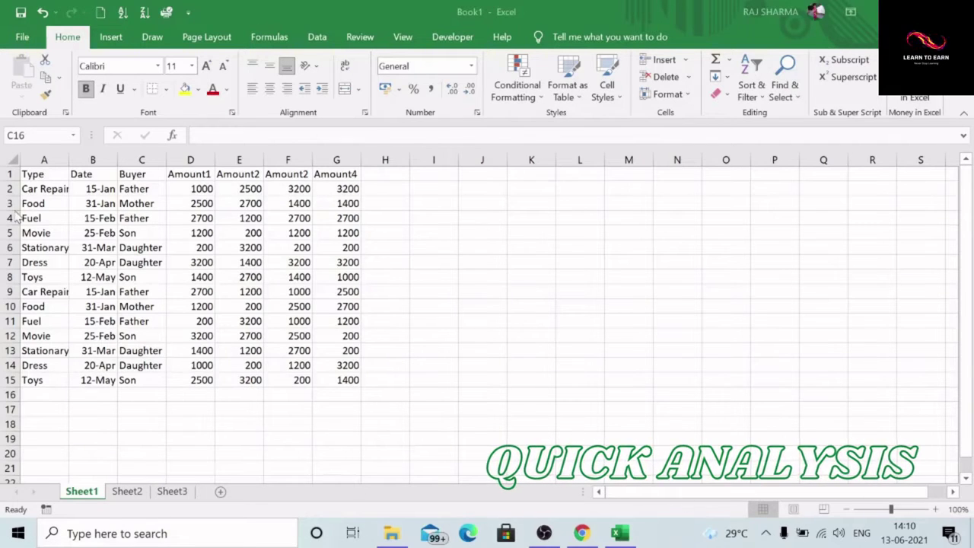
Step: Use Quick Analysis on C1:G15 in Book1's Sheet1 to add column sums in row 16 for all amount columns
left_click(137, 172)
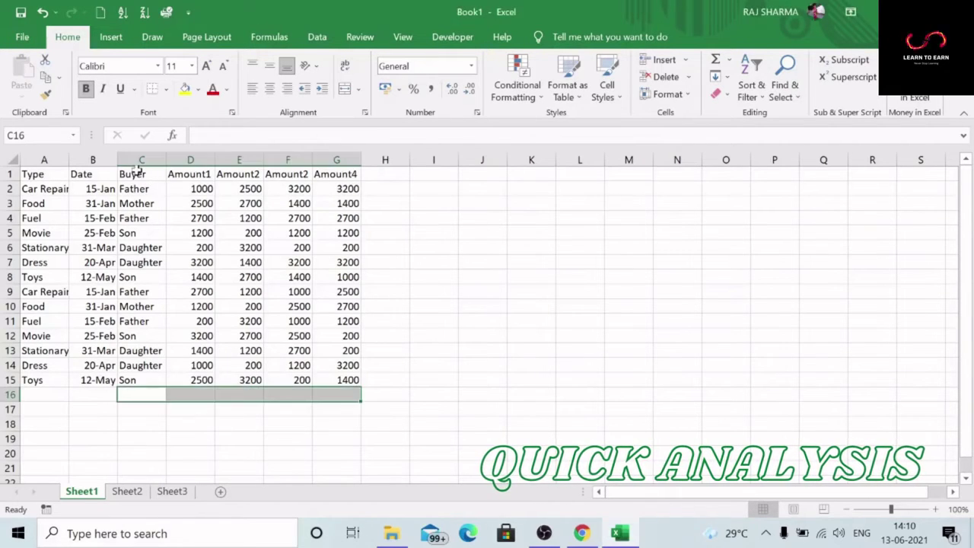
left_click_drag(137, 172, 354, 379)
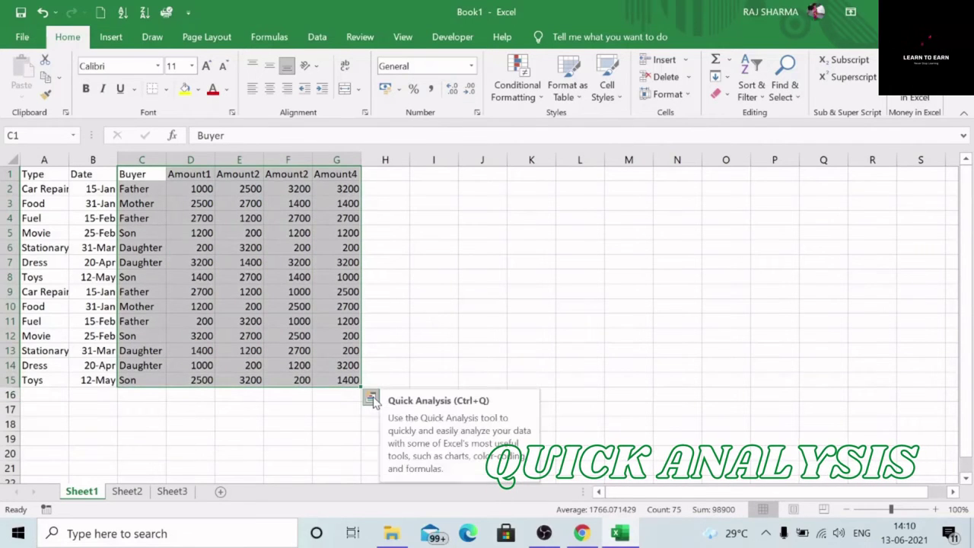
left_click(374, 400)
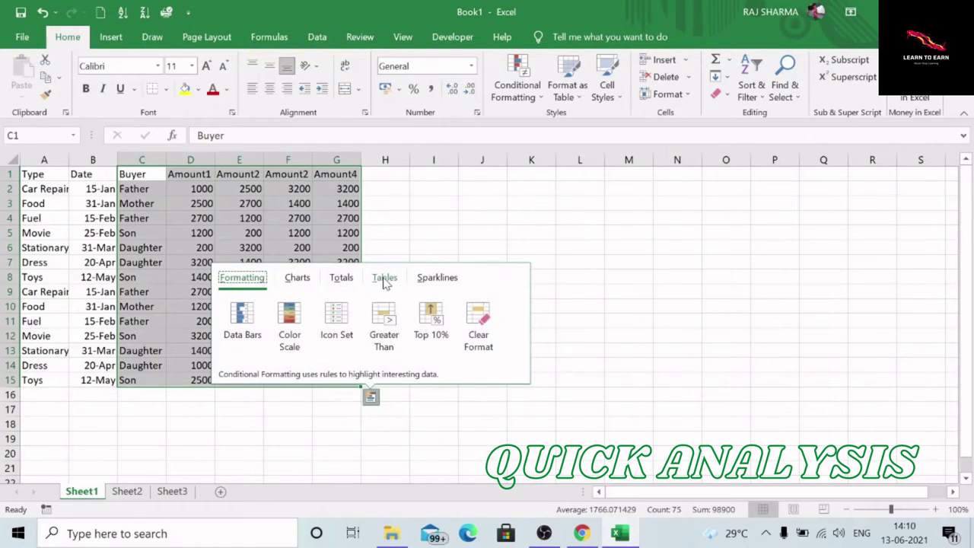
left_click(340, 278)
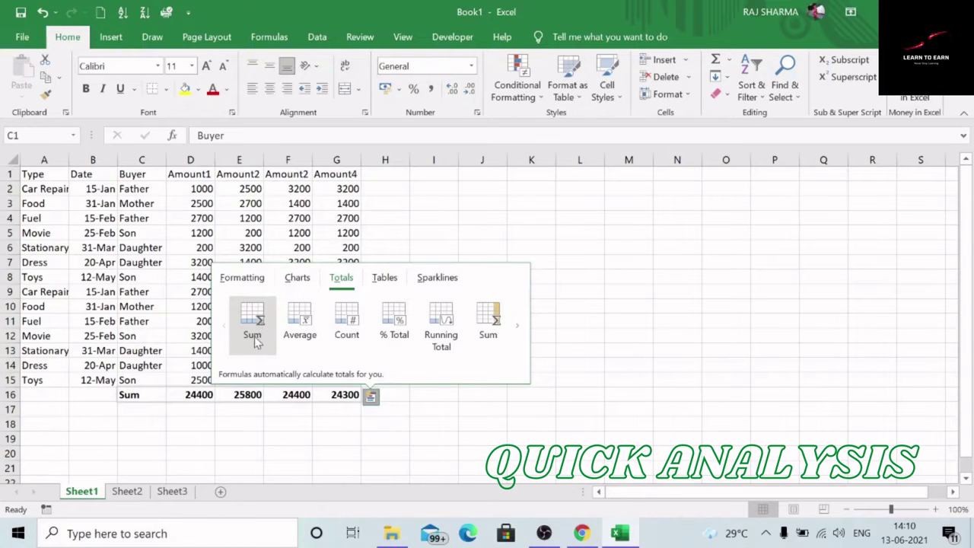
left_click(256, 318)
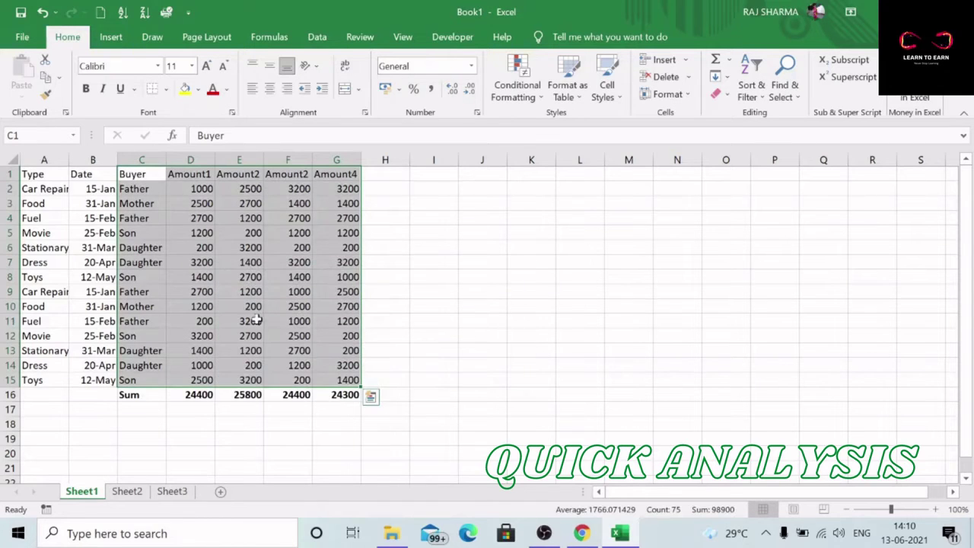
Step: Use Quick Analysis on the same range to add a Sum column in H that totals each row
left_click(372, 399)
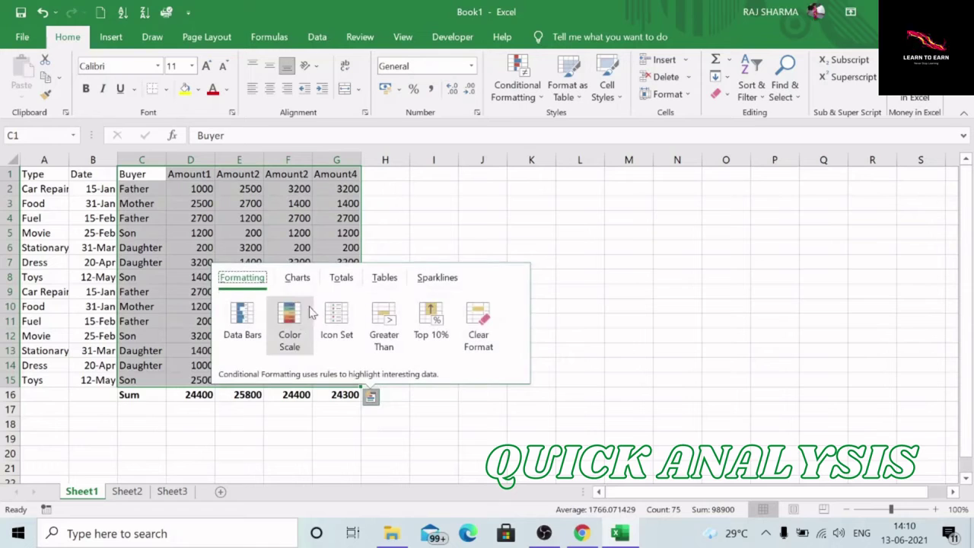
left_click(343, 282)
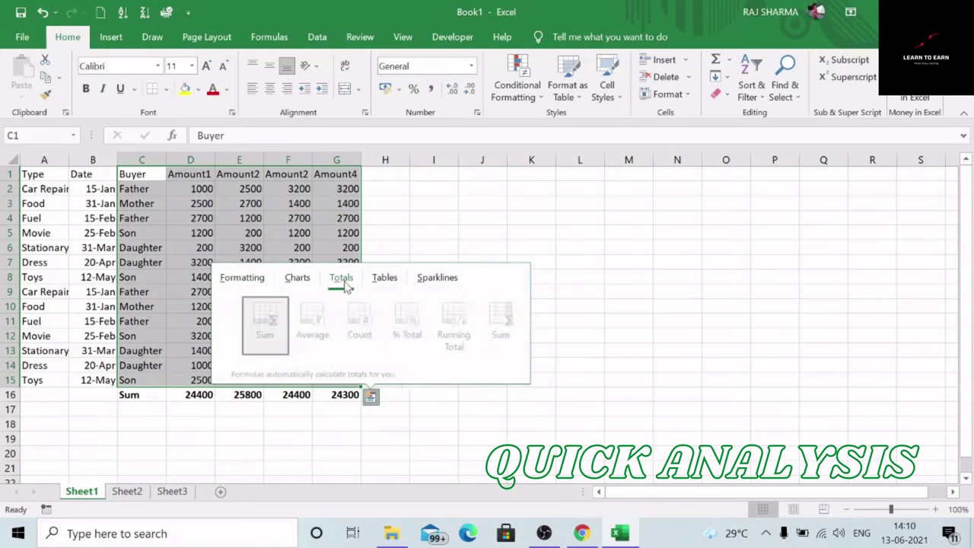
left_click(491, 319)
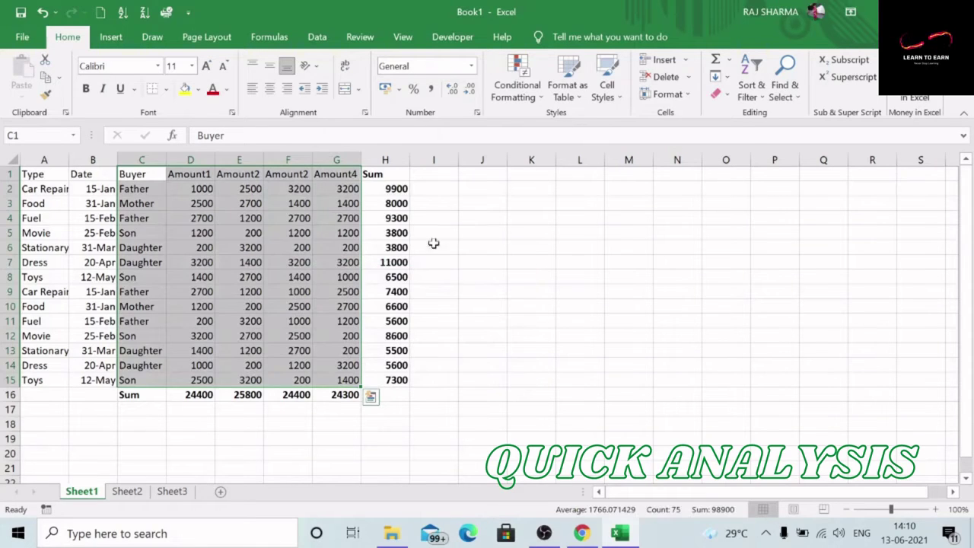
Step: Use Quick Analysis to insert a clustered column chart of C1:G15, and undo the insertion
left_click(370, 397)
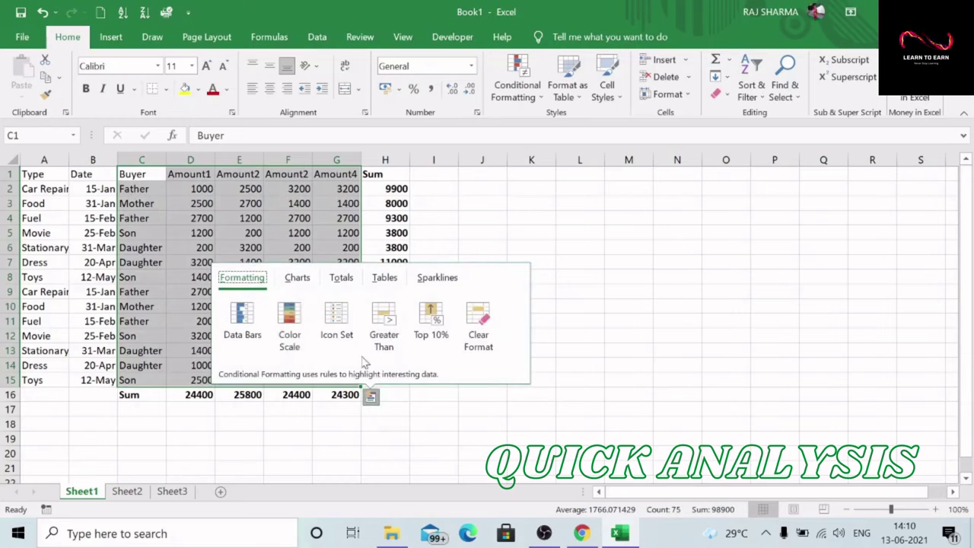
left_click(297, 280)
left_click(244, 323)
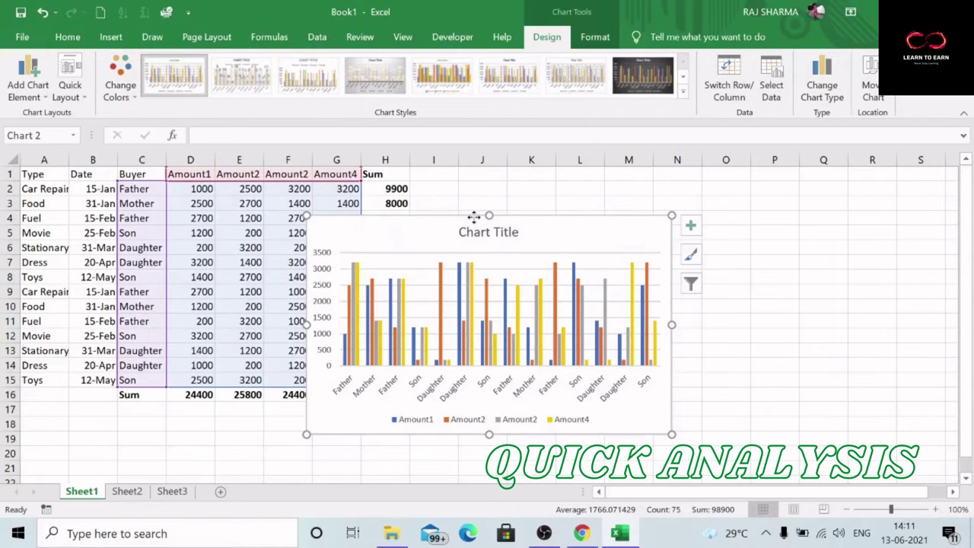
key("ctrl+z")
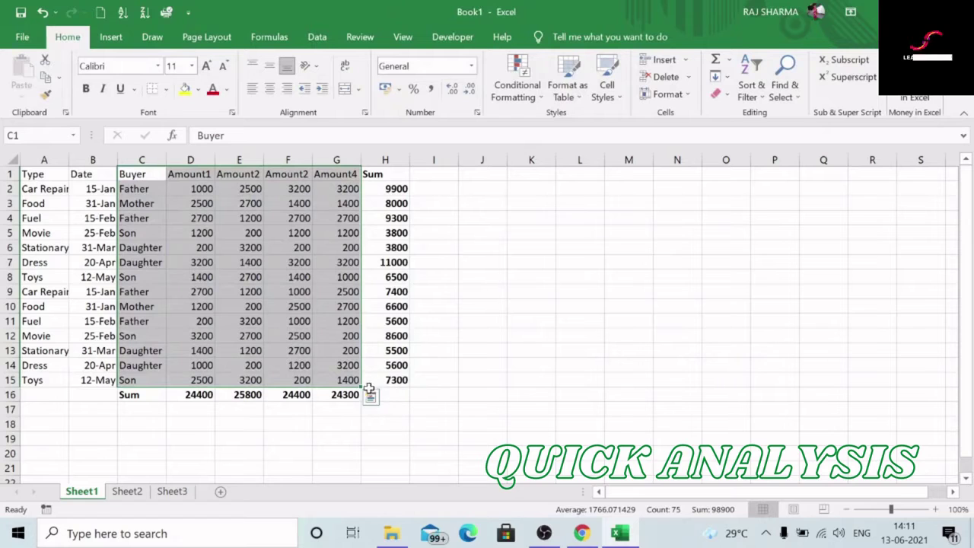
Step: Use Quick Analysis to highlight amounts in D2:G15 greater than 1200 with Light Red Fill
left_click(371, 396)
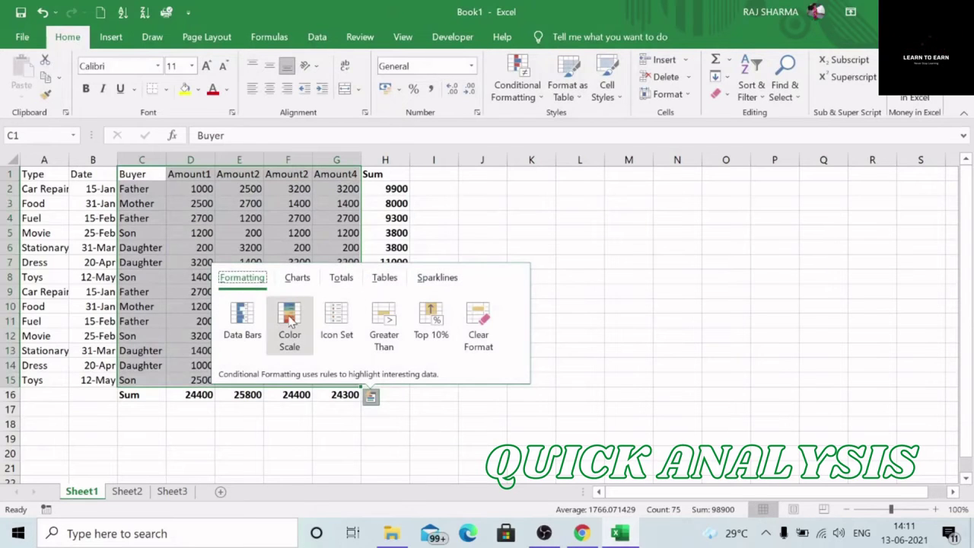
left_click(385, 319)
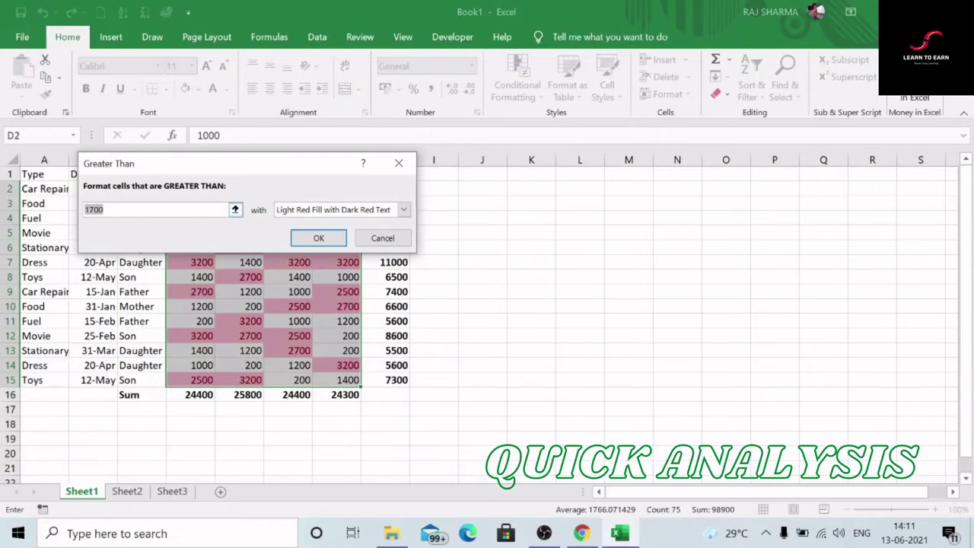
type("1200")
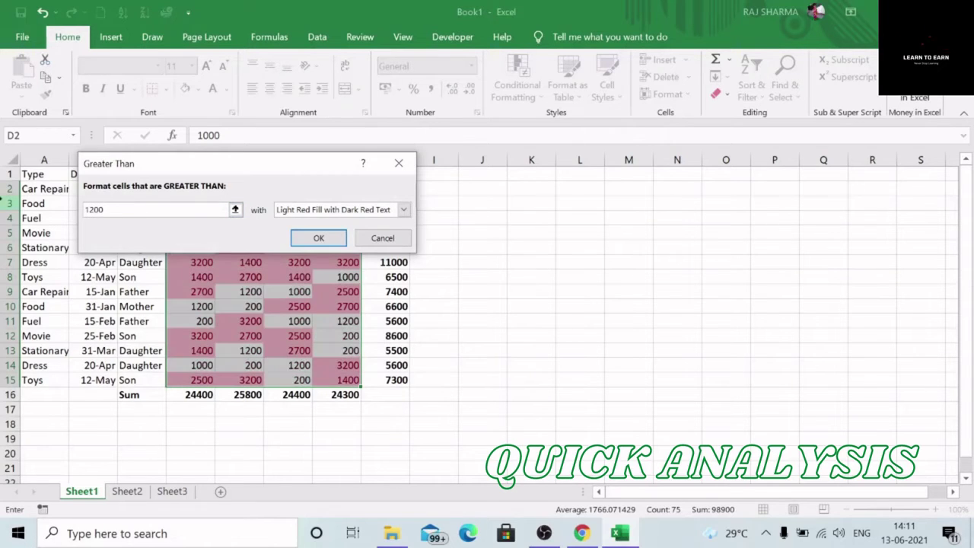
left_click(406, 210)
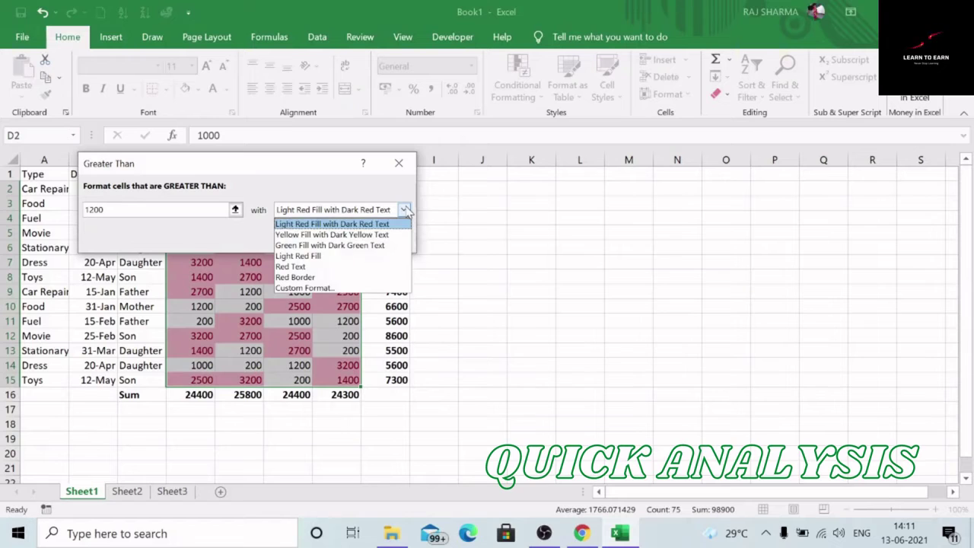
left_click(305, 265)
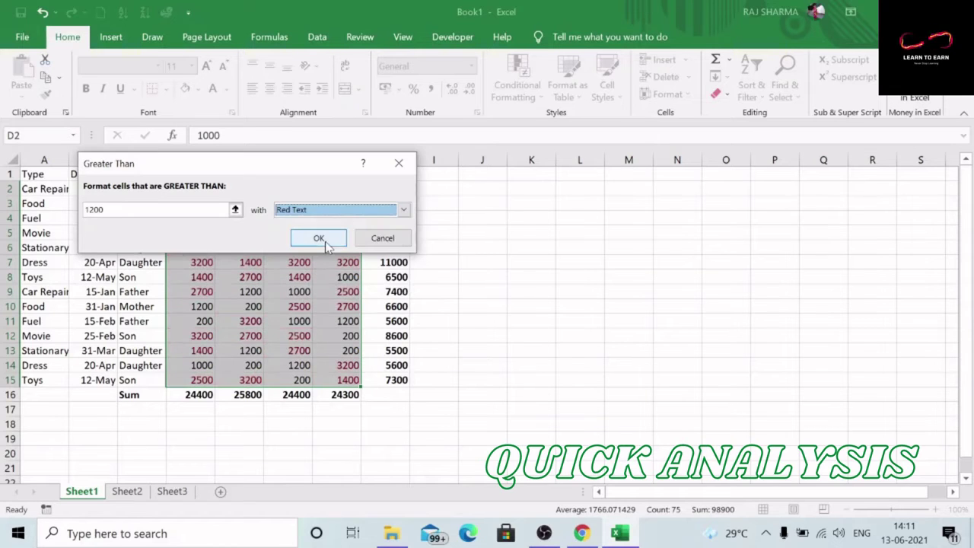
left_click(403, 210)
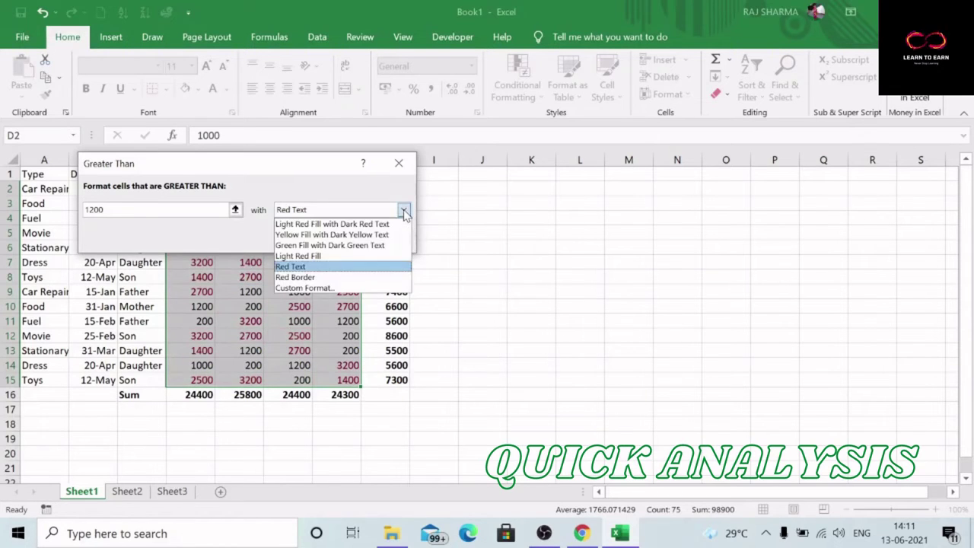
left_click(318, 257)
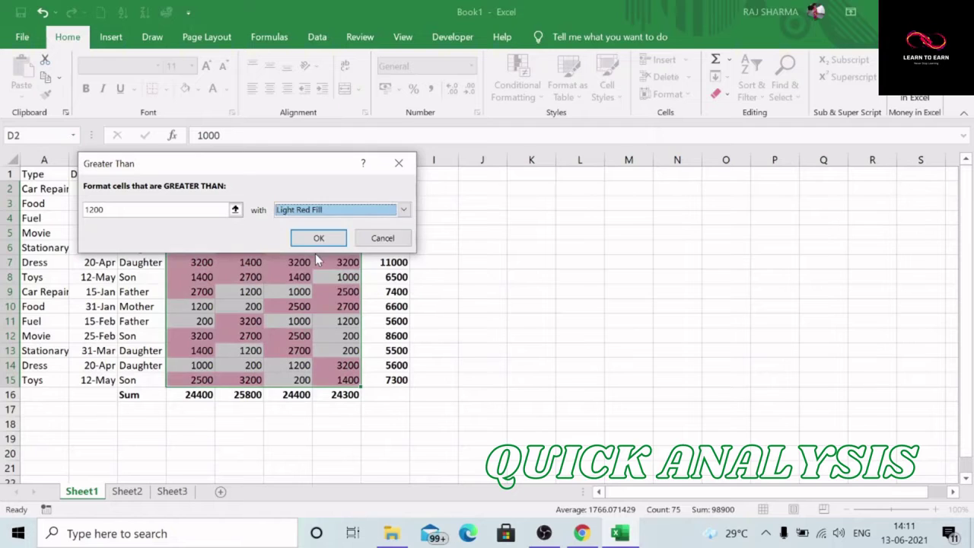
left_click(319, 239)
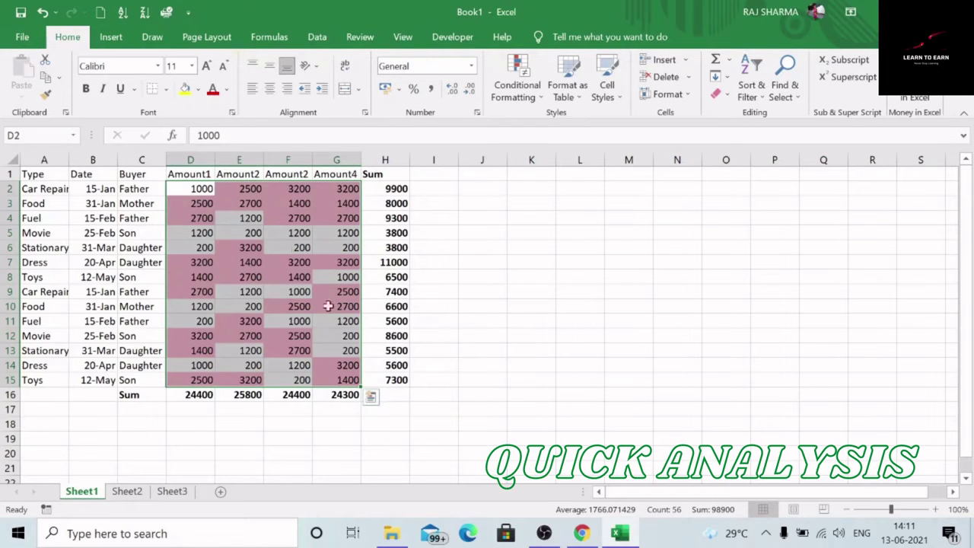
Step: Use Quick Analysis to insert a line chart of the amounts in D2:G15
left_click(371, 397)
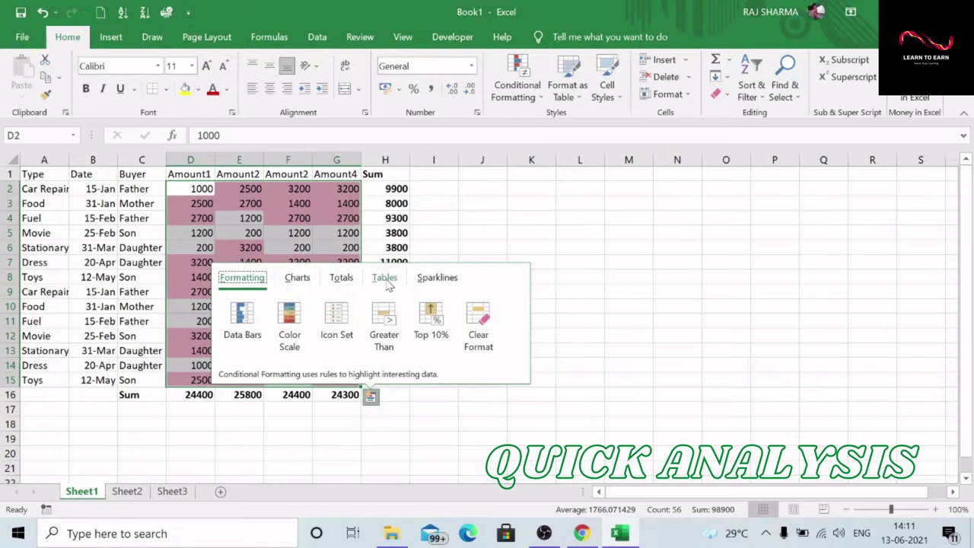
left_click(298, 279)
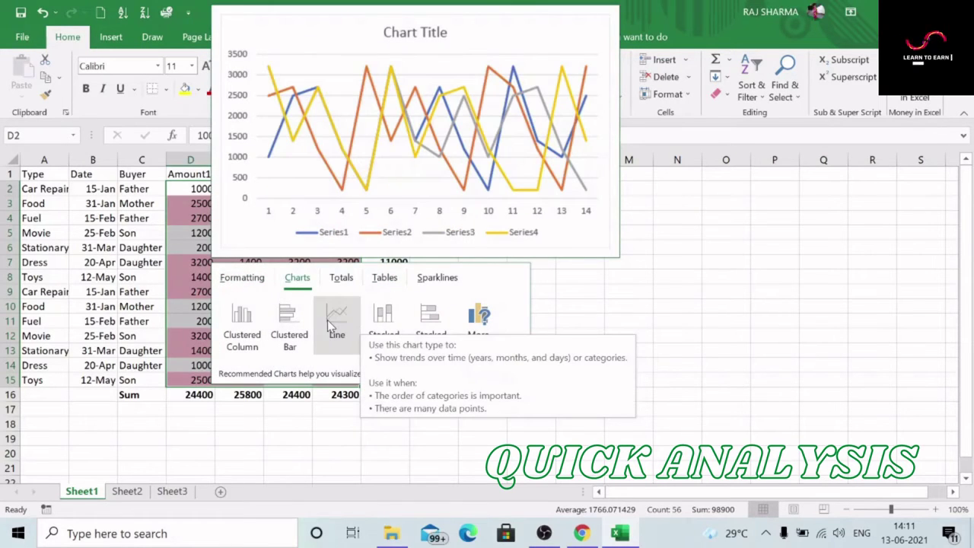
left_click(328, 324)
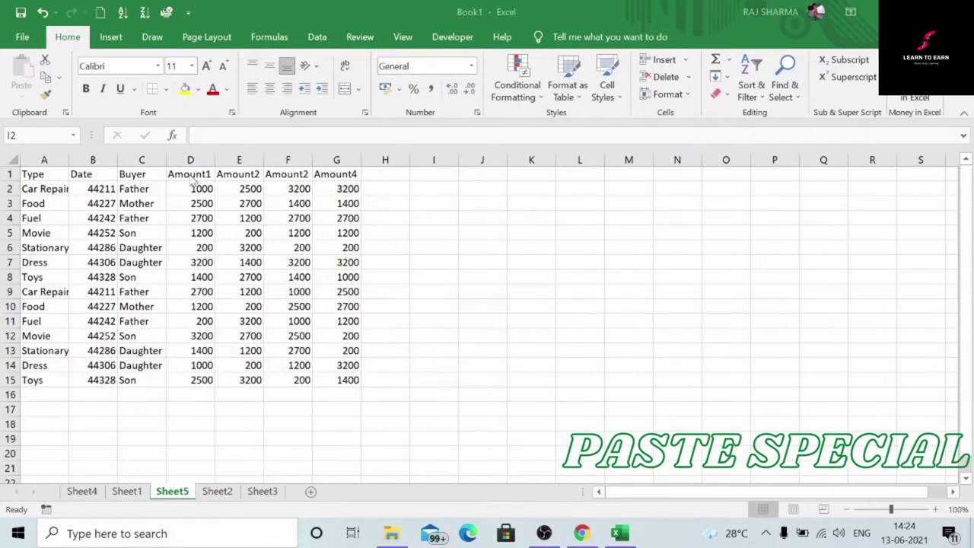
Step: Enter the formula =D2*E2 in I2 of Sheet5 and fill it down through I15
left_click(439, 187)
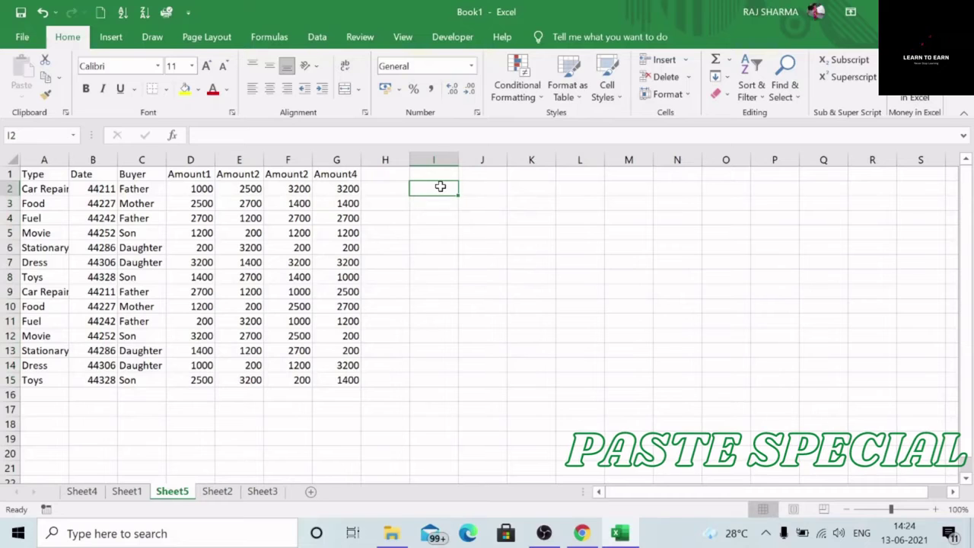
type("=")
left_click(206, 189)
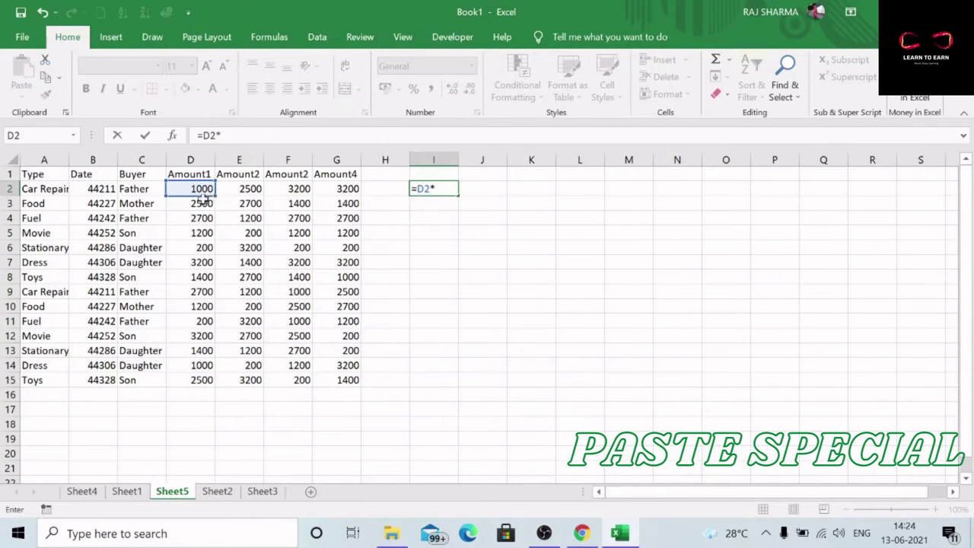
type("*")
left_click(239, 189)
key("Return")
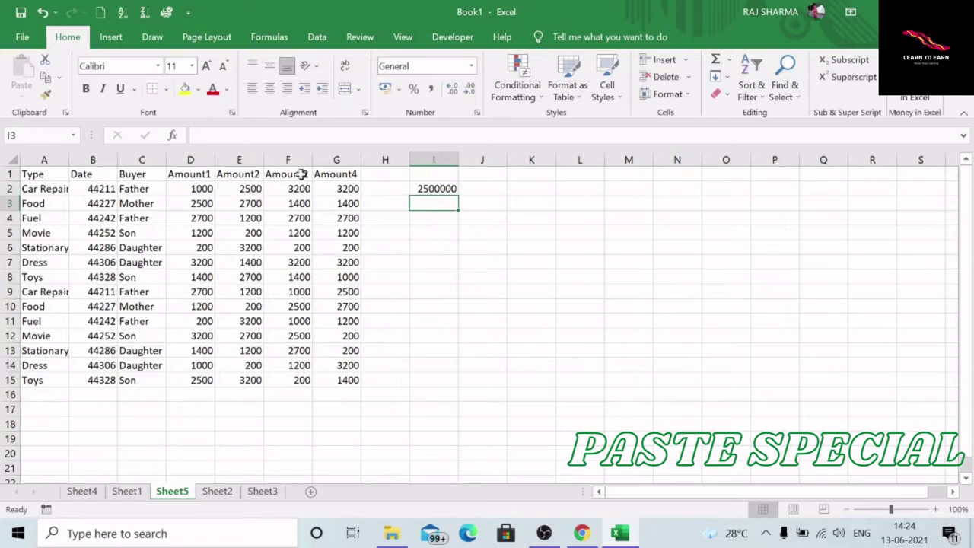
left_click(449, 192)
left_click_drag(460, 194, 457, 384)
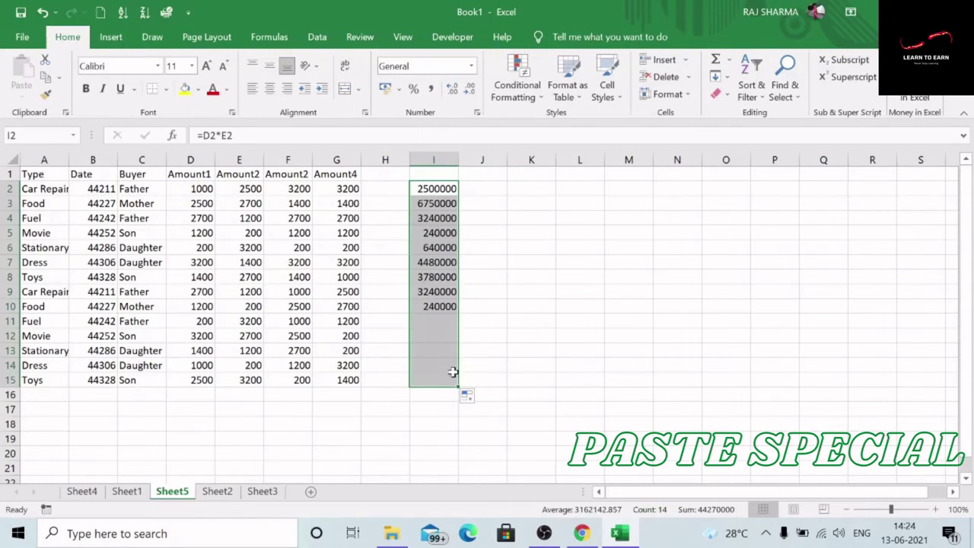
Step: Inspect the multiplication formulas in I2 and I6 and the cells they reference
left_click(436, 190)
left_click_drag(236, 135, 202, 135)
left_click(431, 245)
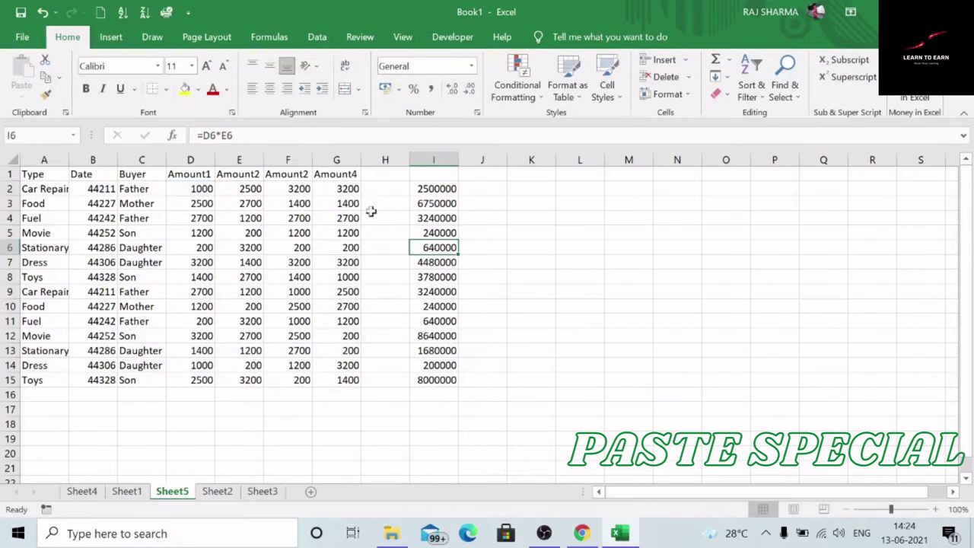
key("F2")
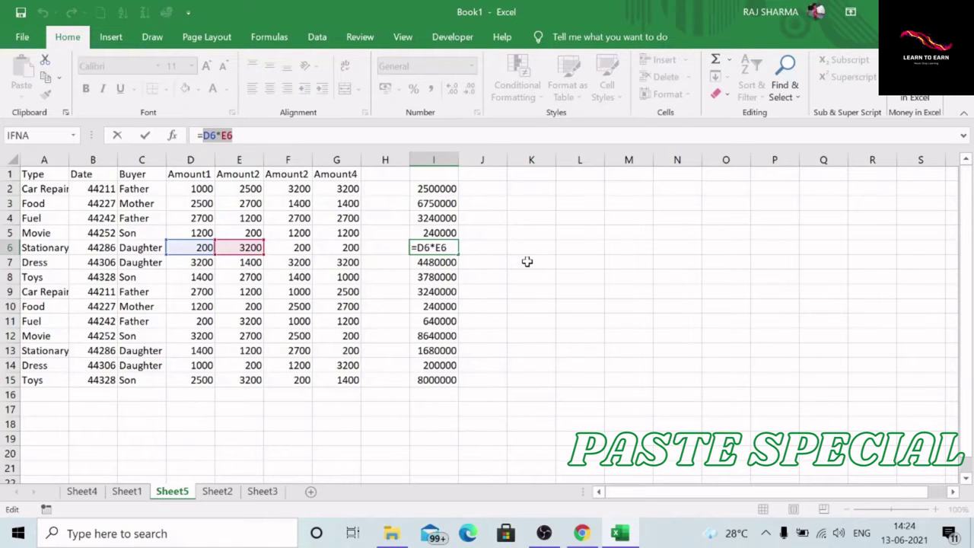
key("Escape")
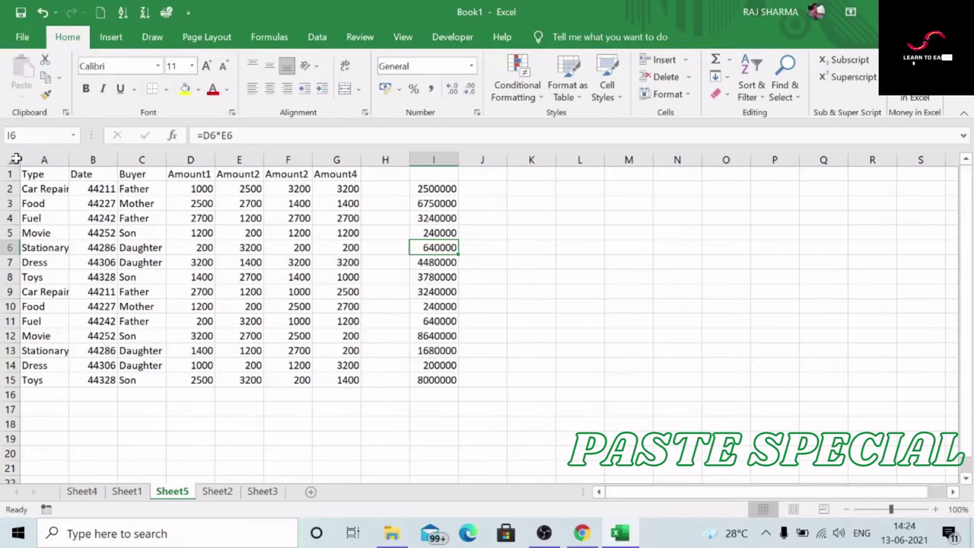
Step: Copy column I and paste it into column K as values only using Paste Special
left_click(439, 153)
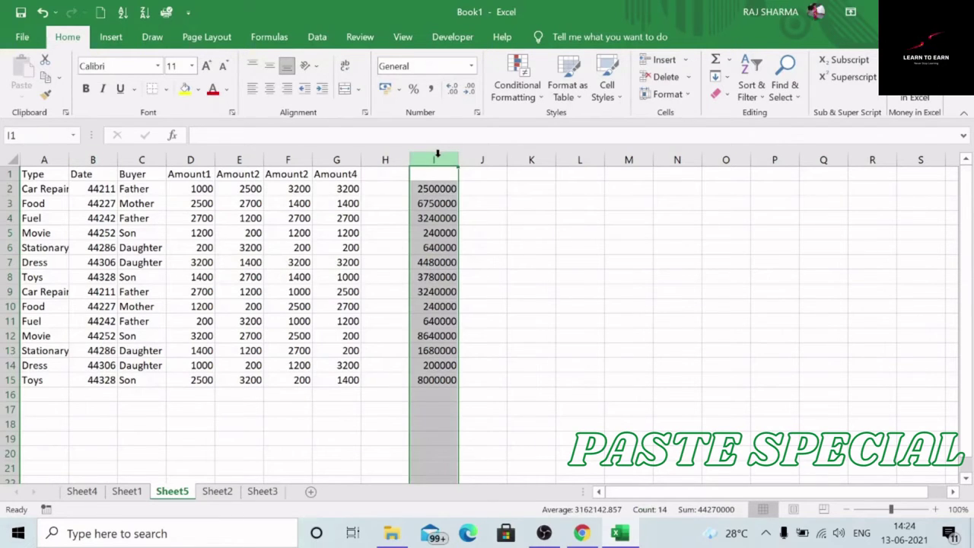
key("ctrl+c")
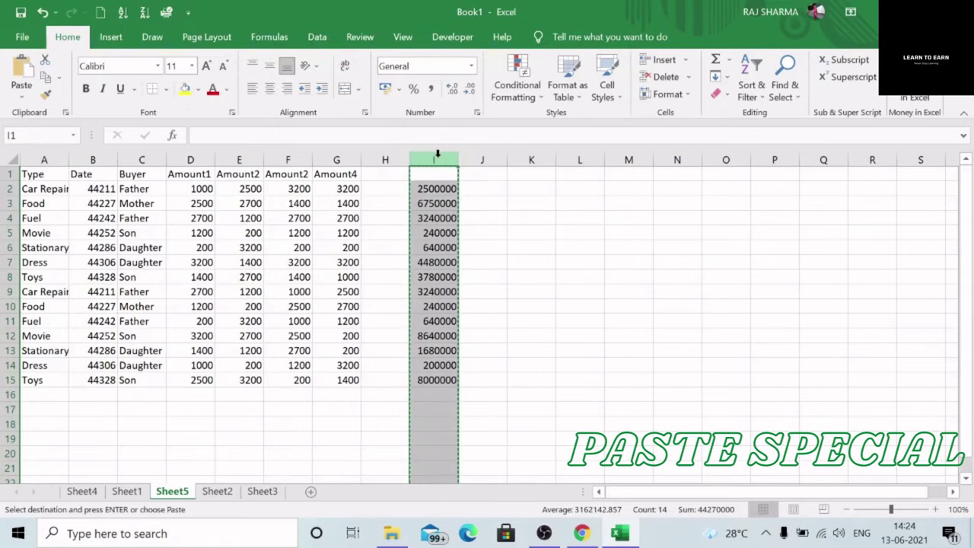
left_click(532, 161)
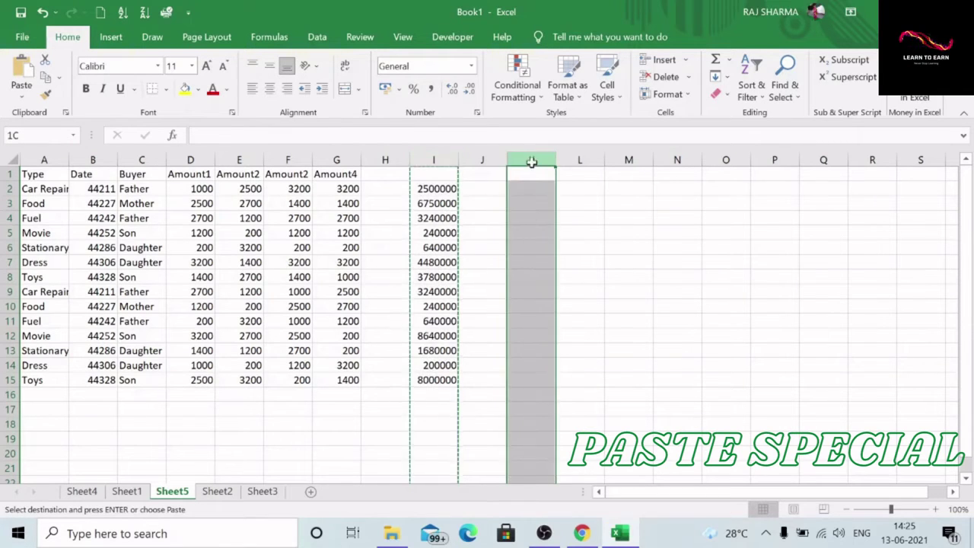
right_click(532, 162)
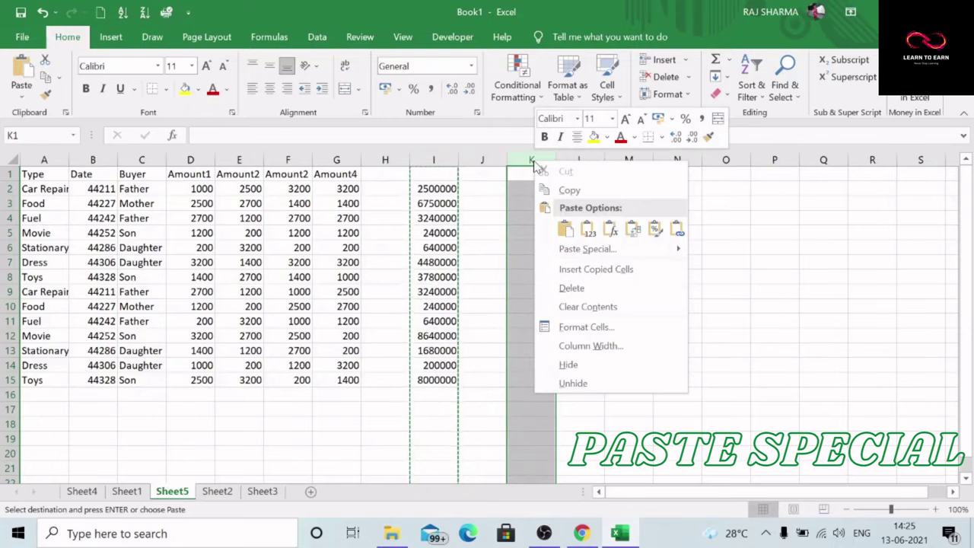
left_click(593, 250)
key("v")
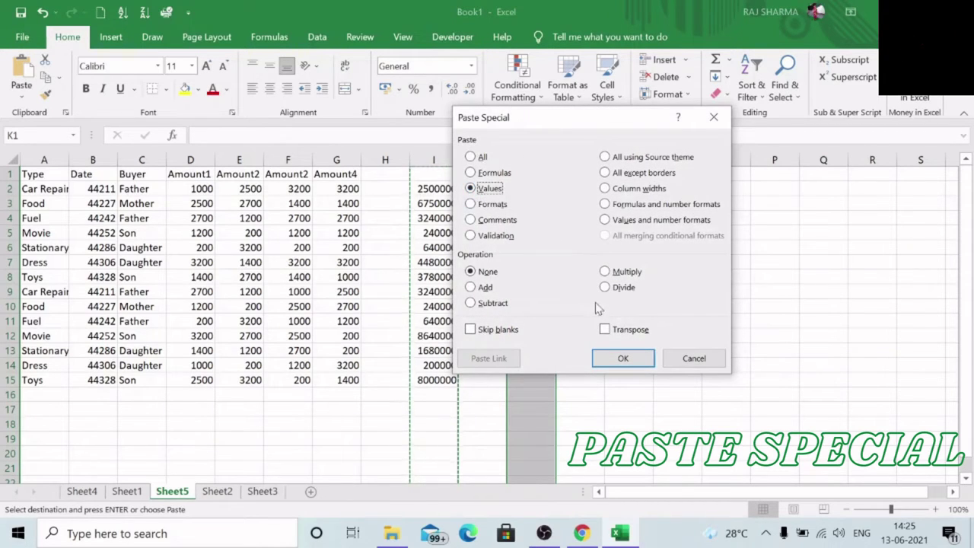
left_click(630, 357)
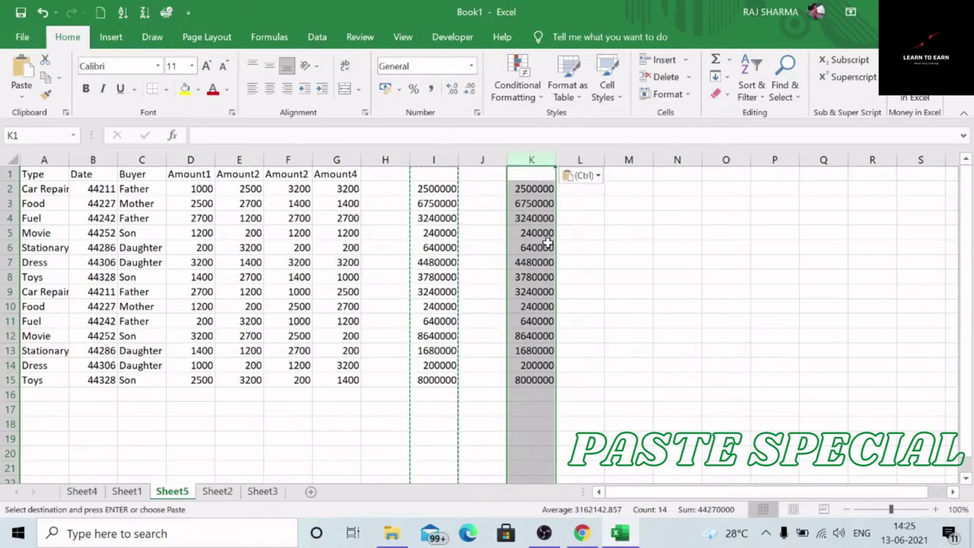
key("Escape")
Step: Compare the contents of the pasted cells in column K with the formula in I2
left_click(530, 189)
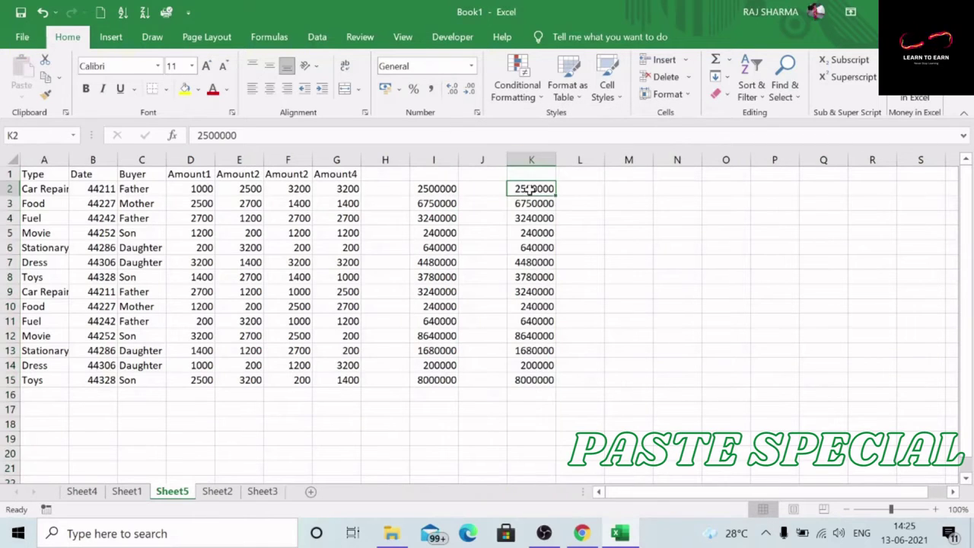
left_click(436, 187)
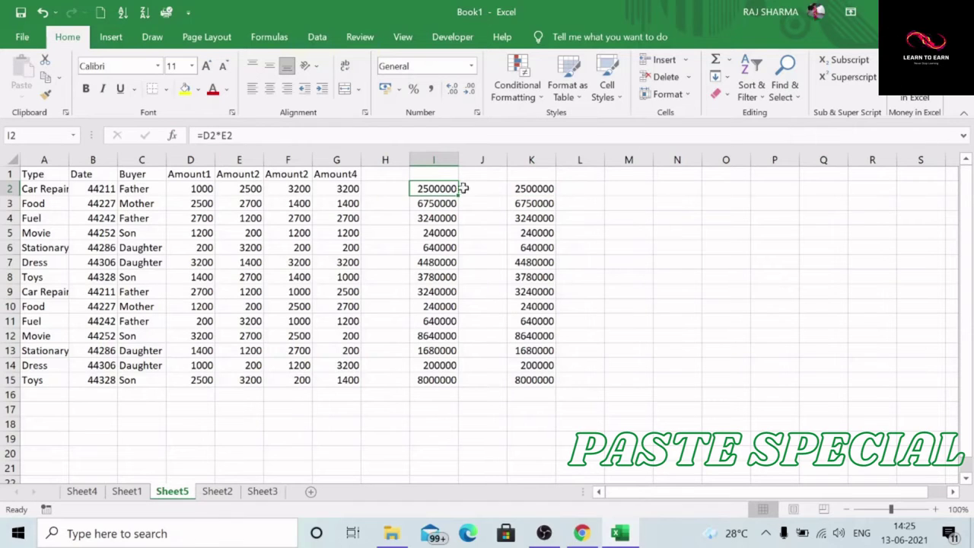
left_click(530, 190)
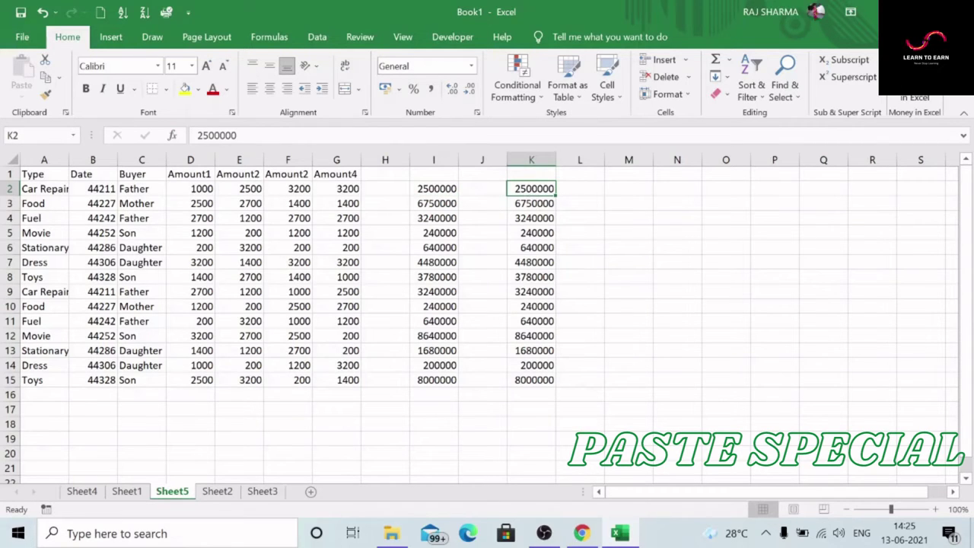
left_click(518, 220)
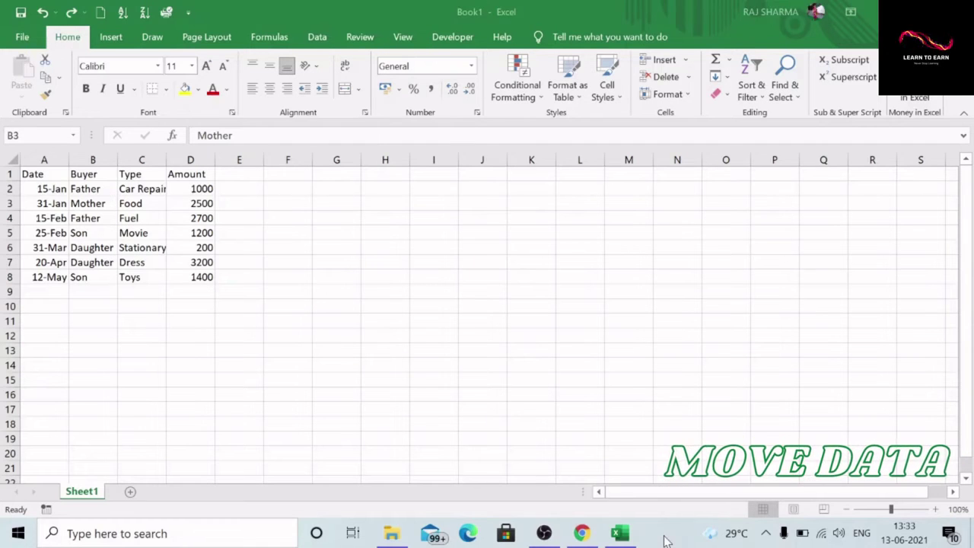
Step: Move the block B3:D6 in the Date, Buyer, Type and Amount sheet to K9:M12, and undo the move
left_click(86, 200)
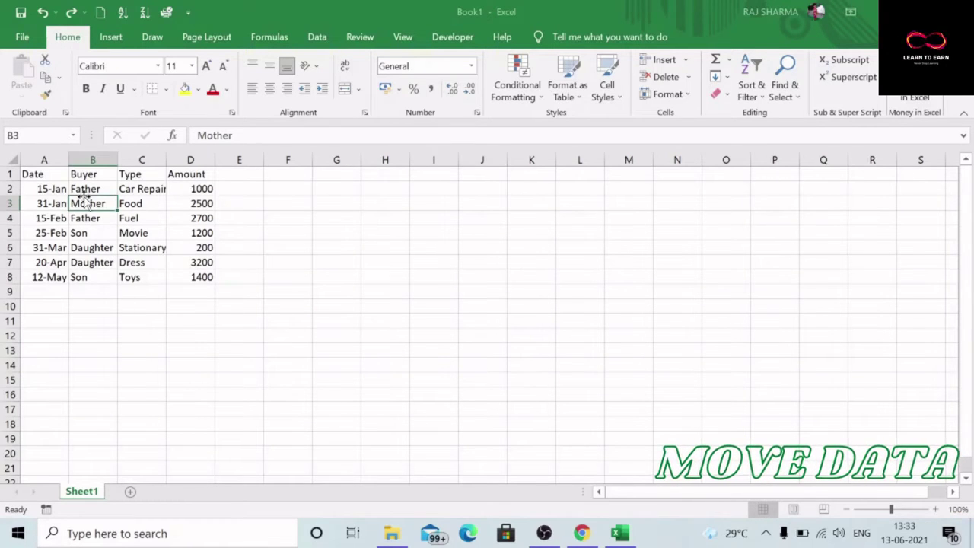
left_click_drag(98, 209, 170, 250)
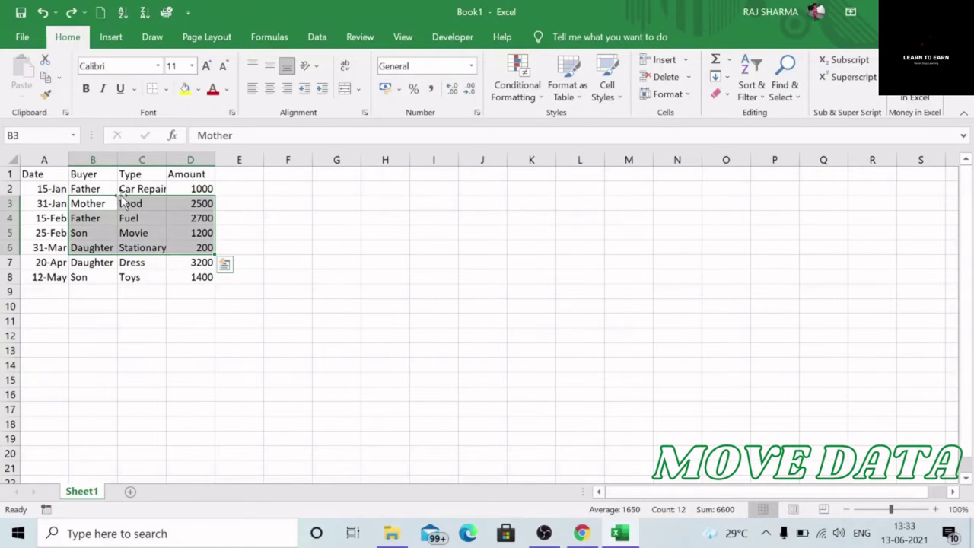
left_click_drag(124, 202, 580, 298)
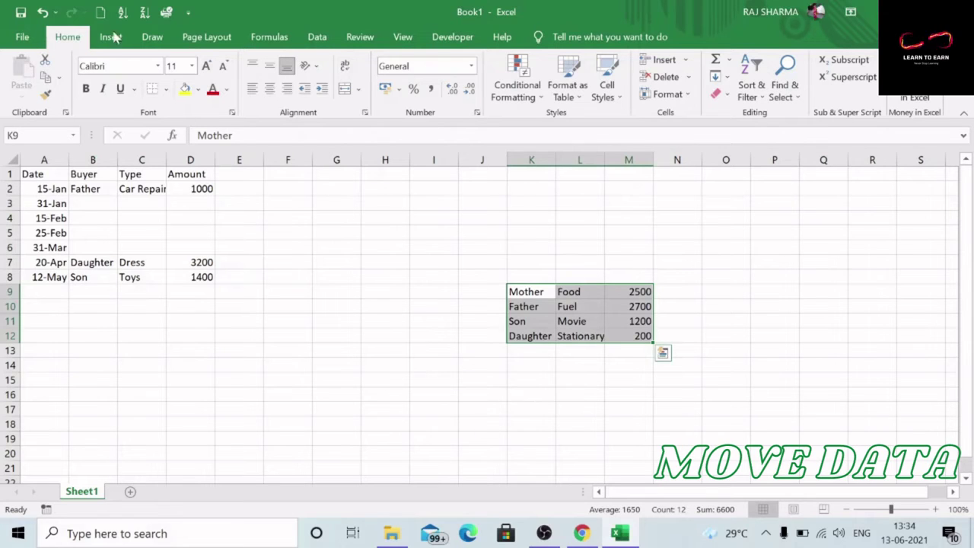
left_click(43, 12)
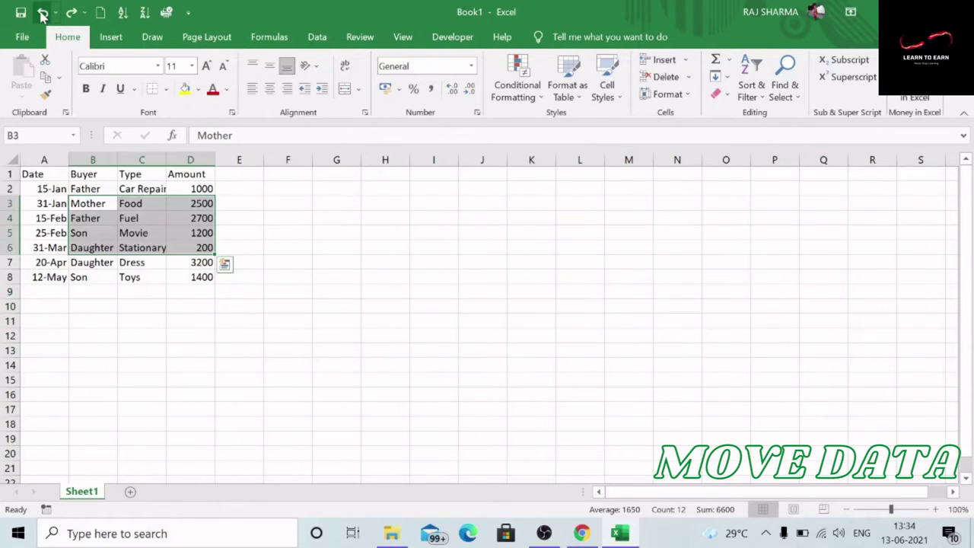
Step: Move the dates in A2:A8 to empty cells away from the table
left_click(51, 188)
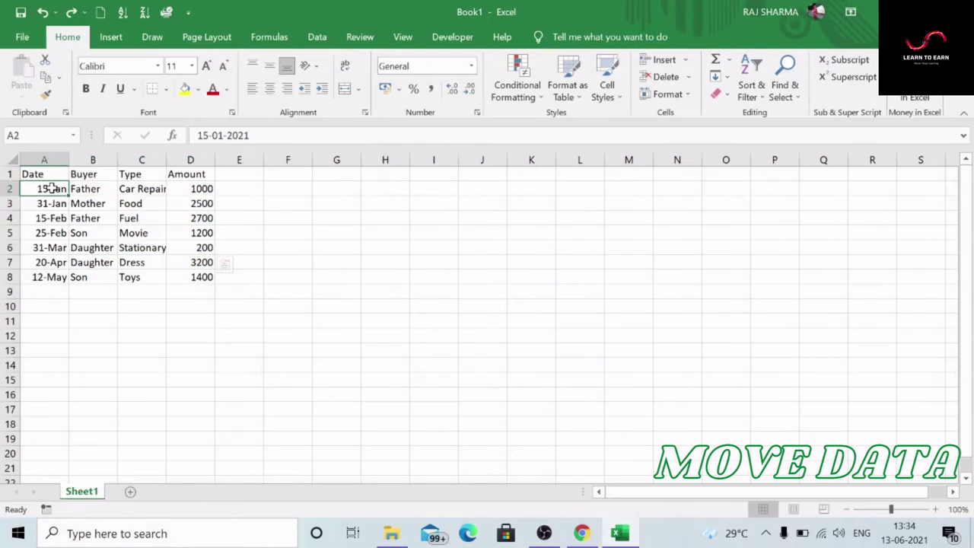
left_click_drag(51, 188, 66, 282)
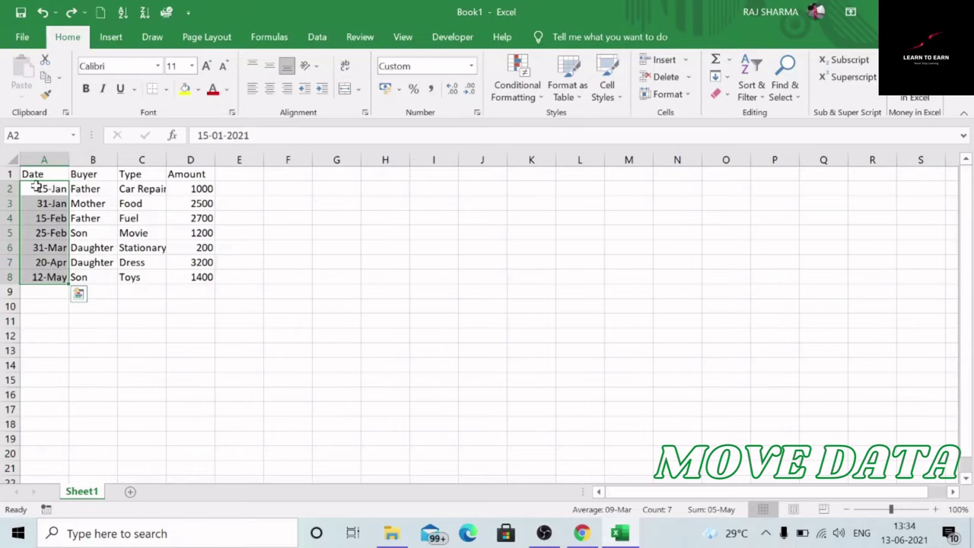
left_click_drag(36, 186, 543, 309)
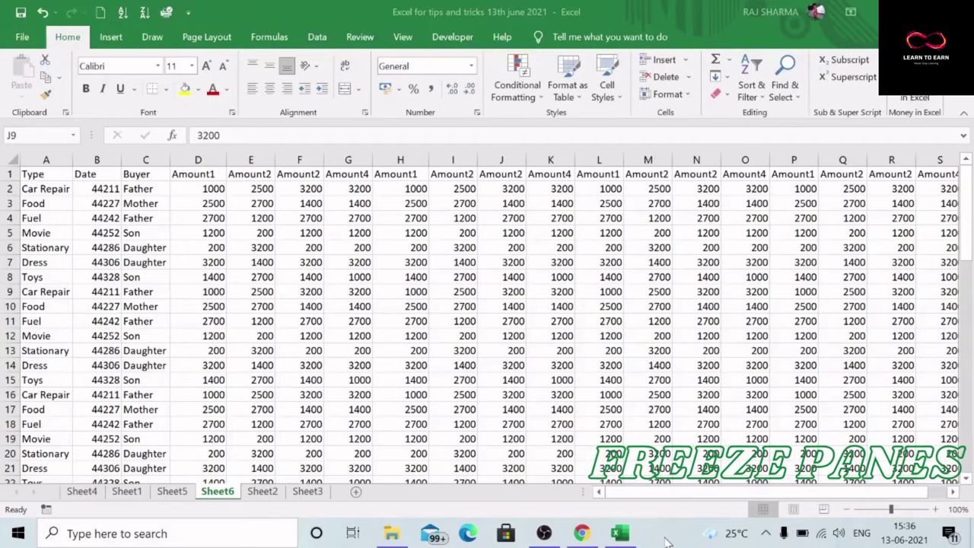
Step: Look across and down the wide table on Sheet6 to see how its headers and first columns leave the view
left_click(234, 254)
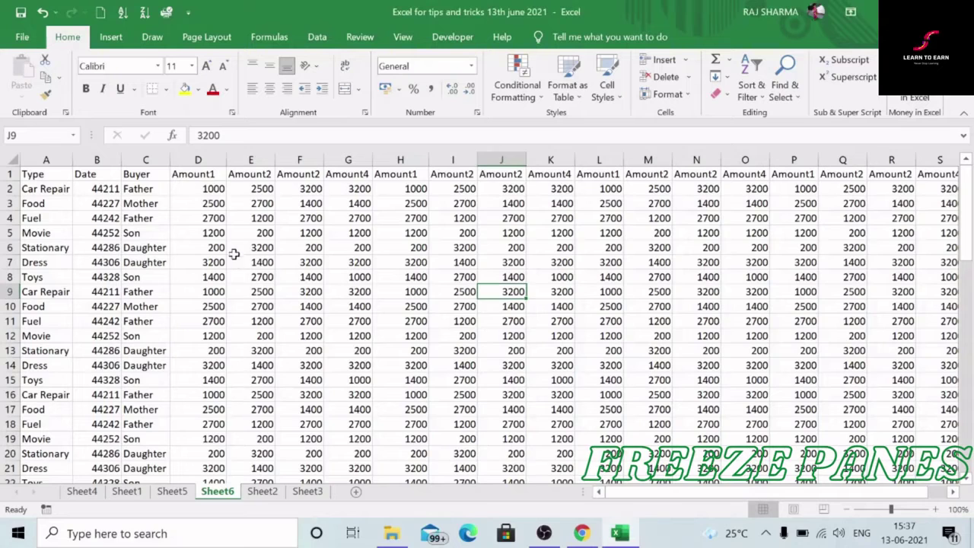
left_click(231, 219)
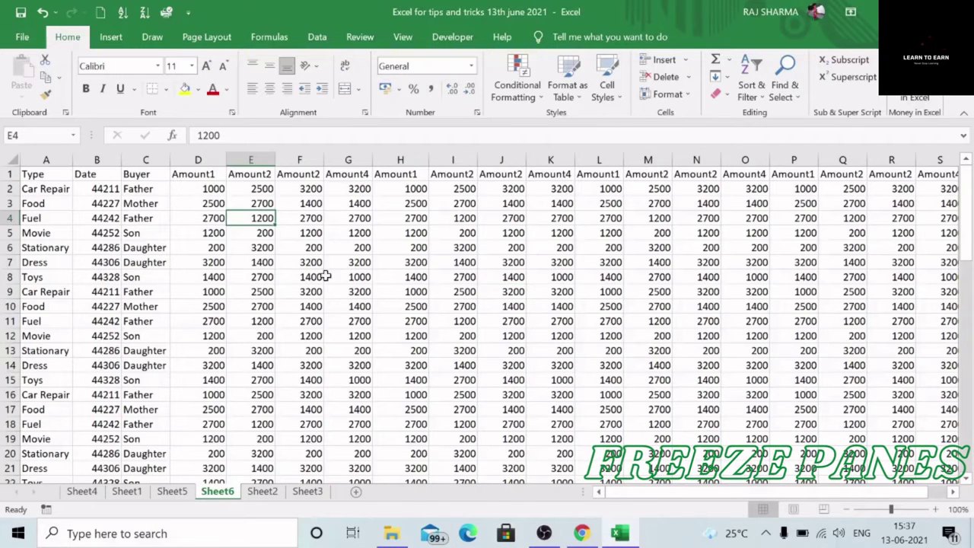
left_click(277, 277)
key("Right")
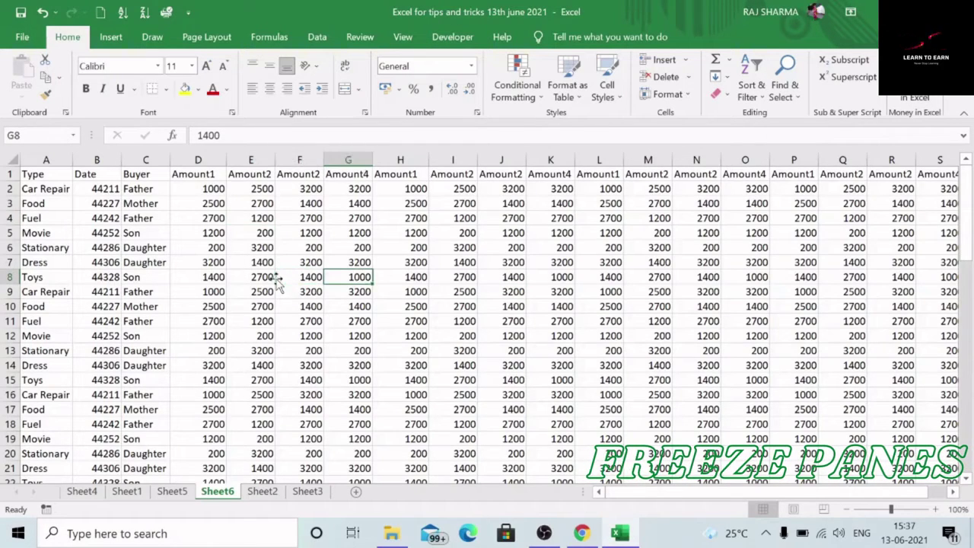
key("Right")
key("Right")
key("Right")
key("Right")
key("Right")
key("Right")
key("Right")
key("Right")
key("Right")
key("Right")
key("Right")
key("Right")
key("Right")
key("Right")
key("Right")
key("Right")
key("Right")
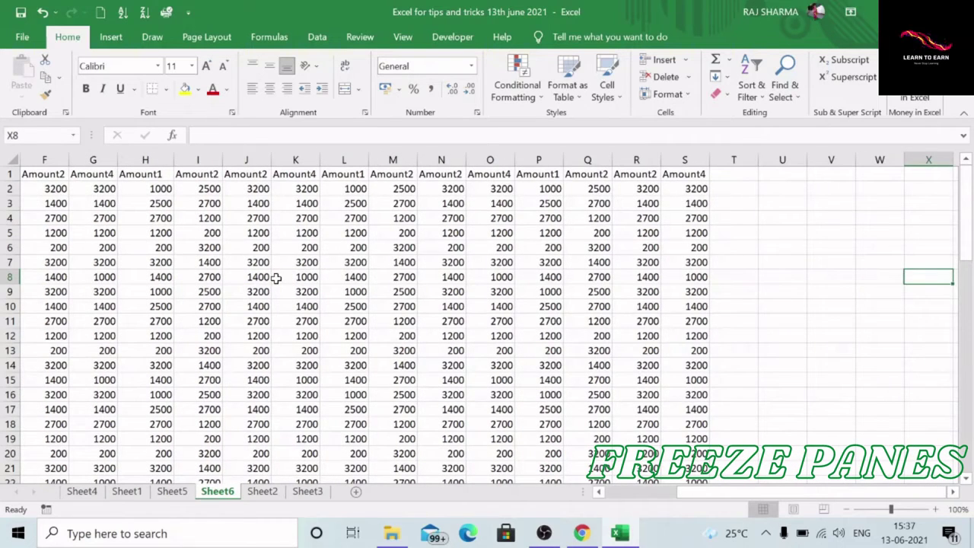
key("Left")
key("Left")
key("Left")
key("Left")
key("Left")
key("Left")
key("Left")
key("Left")
key("Left")
key("Left")
key("Left")
key("Down")
key("Down")
key("Down")
key("Down")
key("Down")
key("Down")
key("Down")
key("Down")
key("Down")
key("Down")
key("Down")
key("Down")
key("Down")
key("Down")
key("Down")
key("Down")
key("Down")
key("Down")
key("Down")
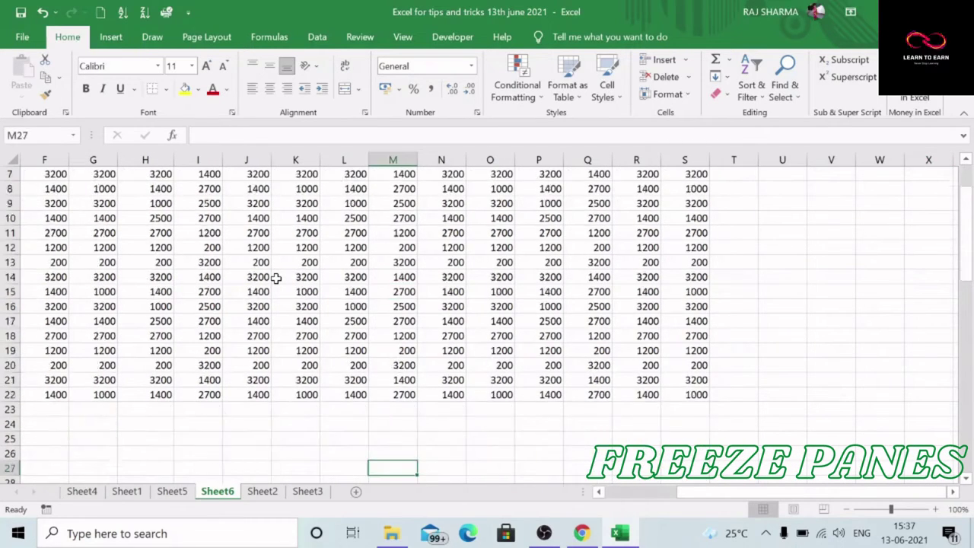
key("Down")
key("Down")
key("Down")
key("Down")
key("Down")
key("Up")
key("Up")
key("Up")
key("Up")
key("Up")
key("Up")
key("Up")
key("Up")
key("Up")
key("Up")
key("Up")
key("Up")
key("Up")
key("Up")
key("Up")
key("Up")
key("Up")
key("Up")
key("Up")
key("Up")
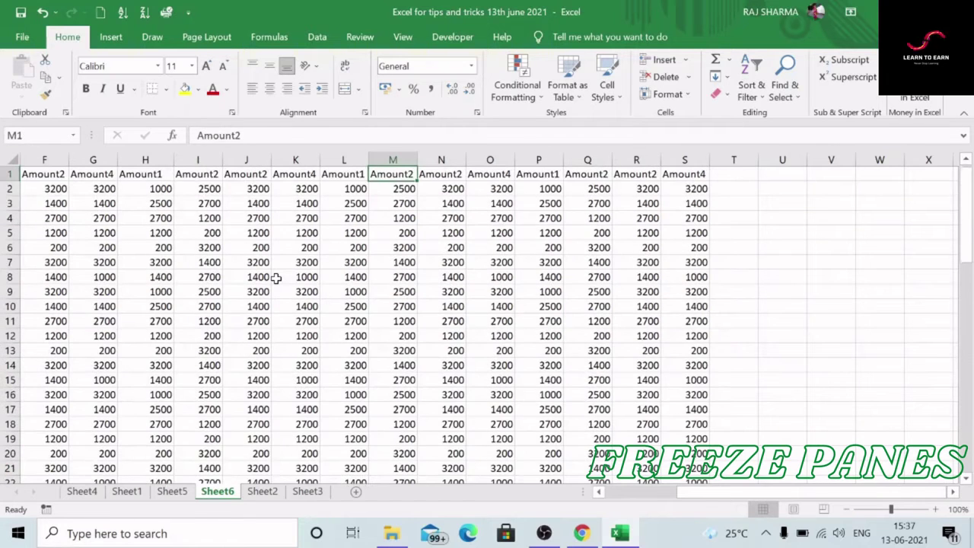
key("Left")
key("Left")
key("Left")
key("Left")
key("Left")
key("Left")
key("Left")
key("Left")
key("Left")
key("Left")
key("Left")
key("Left")
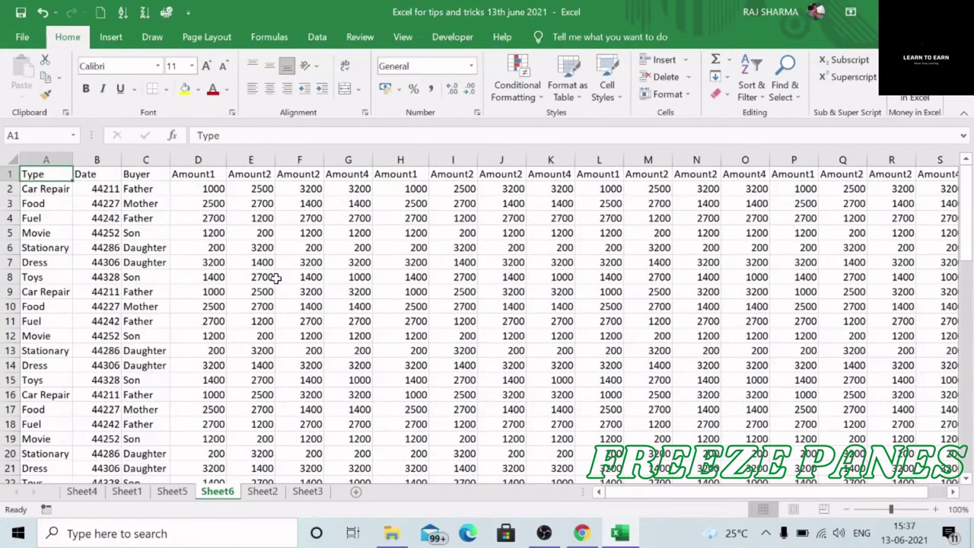
Step: Freeze the header row and the Type column of Sheet6 by applying Freeze Panes at cell B2
key("Right")
key("Right")
key("Down")
key("Left")
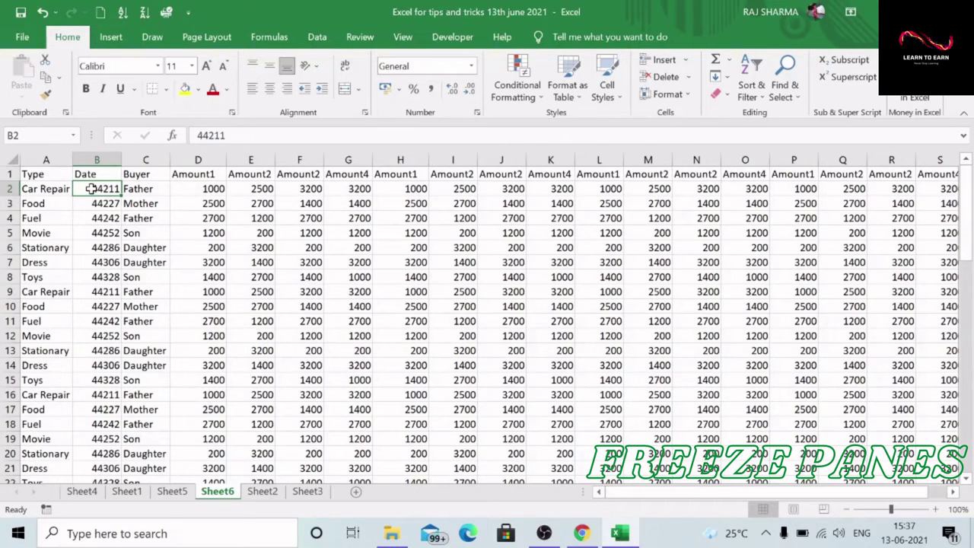
left_click(403, 38)
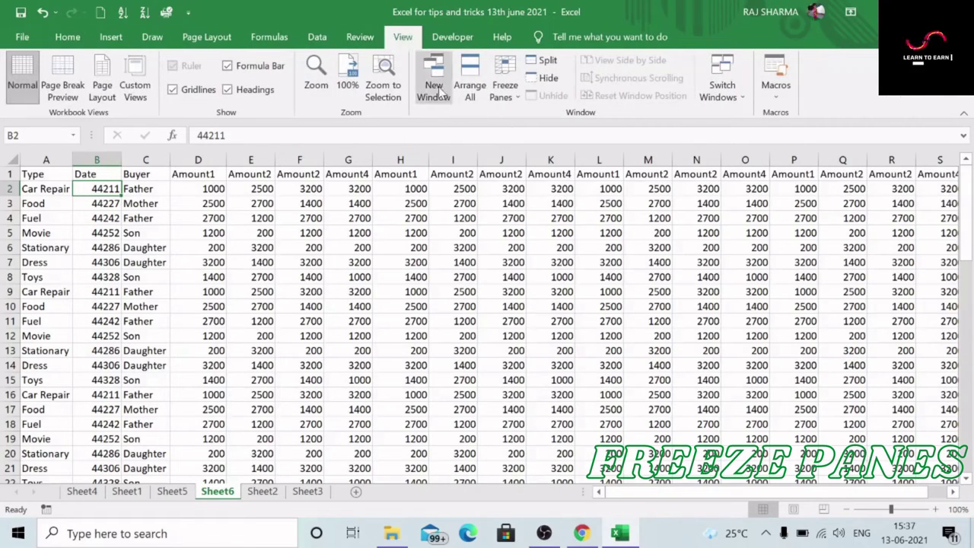
left_click(518, 102)
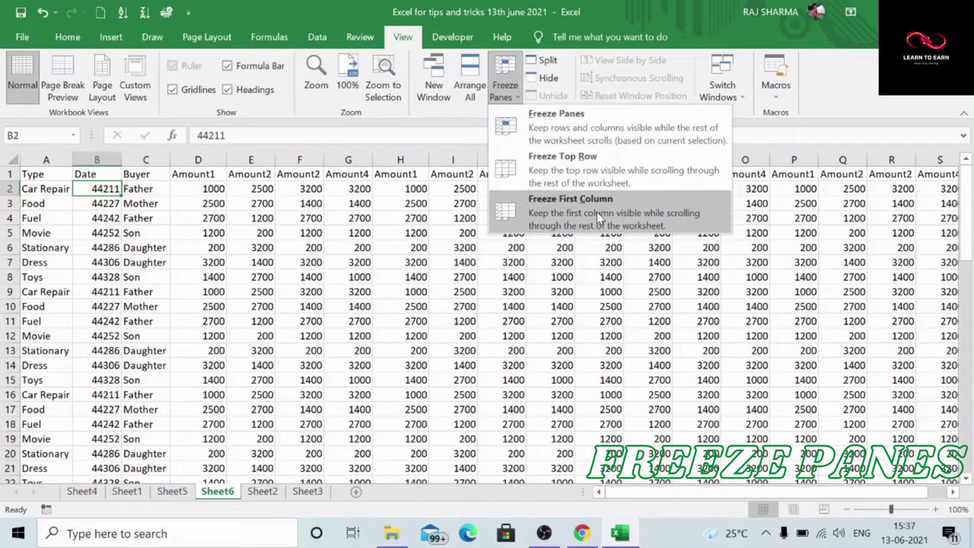
left_click(570, 132)
Step: Check across and down Sheet6 how the frozen header row and Type column behave
left_click(331, 247)
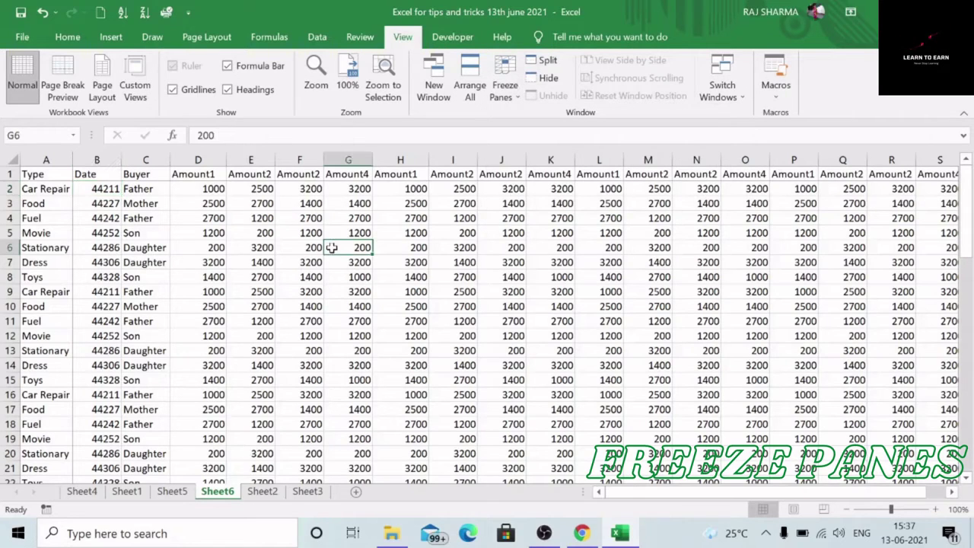
key("Right")
key("Right")
key("Right")
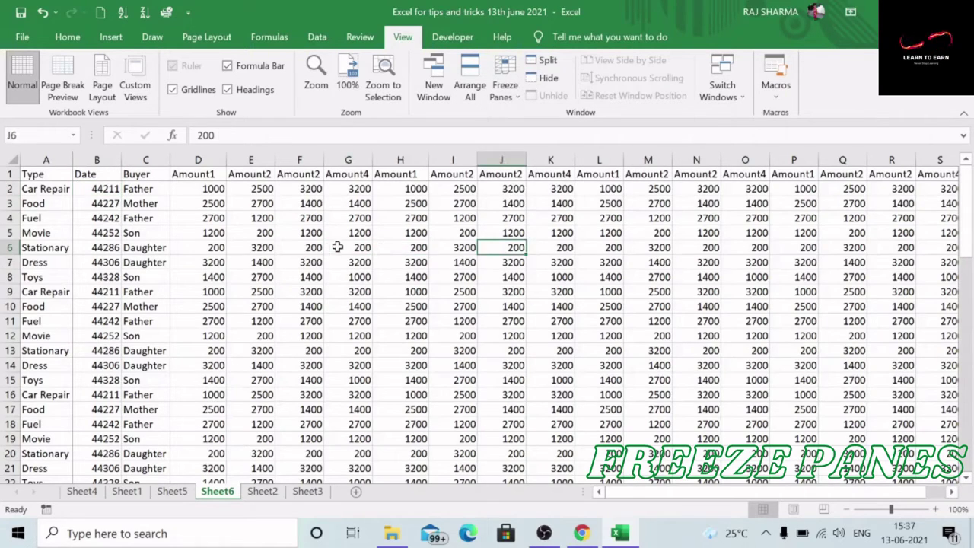
left_click_drag(725, 493, 772, 493)
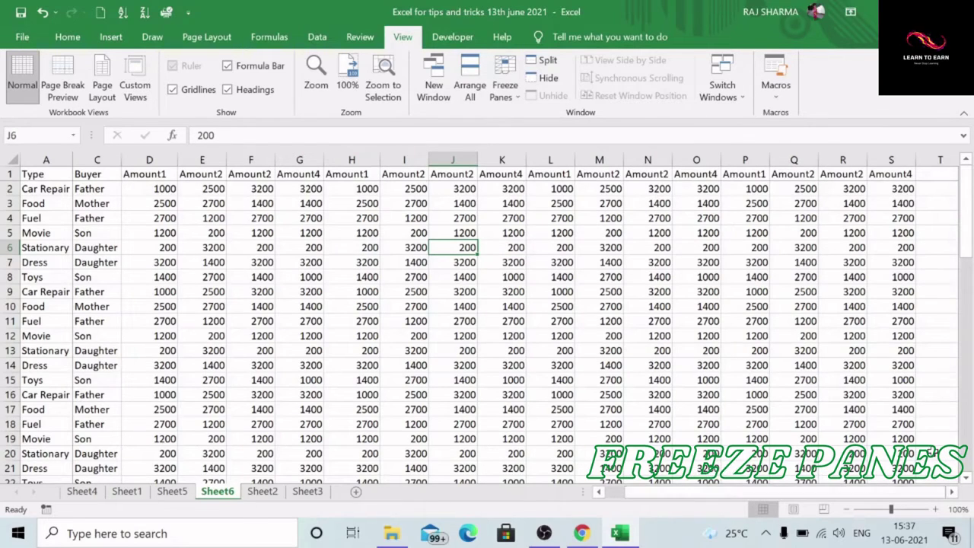
left_click(932, 455)
key("Right")
key("Right")
key("Right")
key("Right")
key("Right")
key("Right")
key("Right")
key("Right")
key("Right")
key("Right")
key("Right")
key("Right")
key("Right")
key("Right")
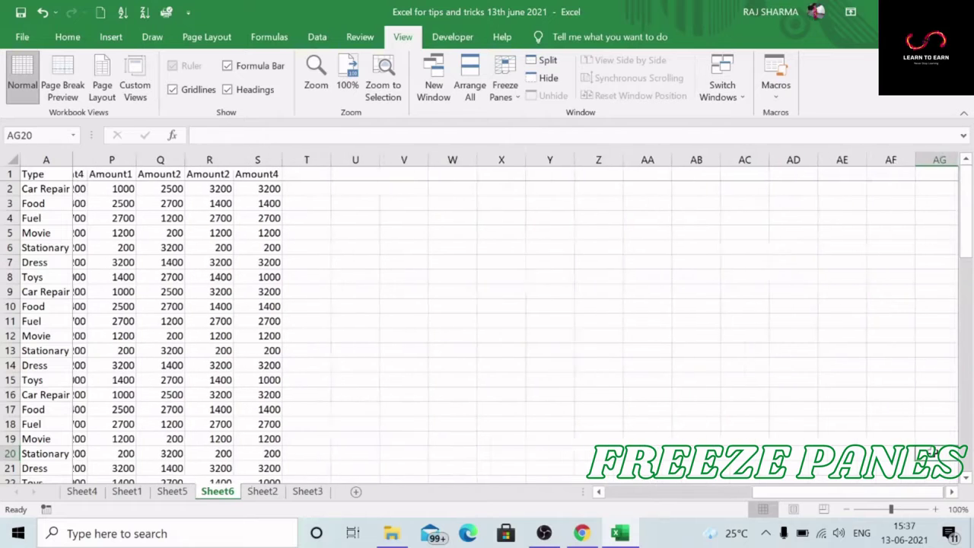
left_click_drag(848, 494, 523, 469)
scroll(446, 355, "down", 1)
scroll(445, 355, "down", 5)
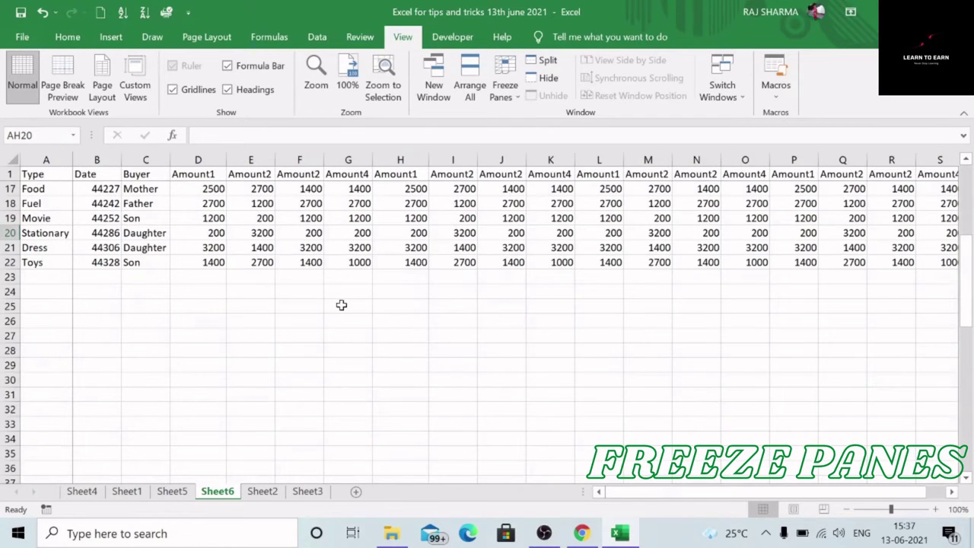
scroll(341, 304, "down", 4)
scroll(341, 305, "up", 1)
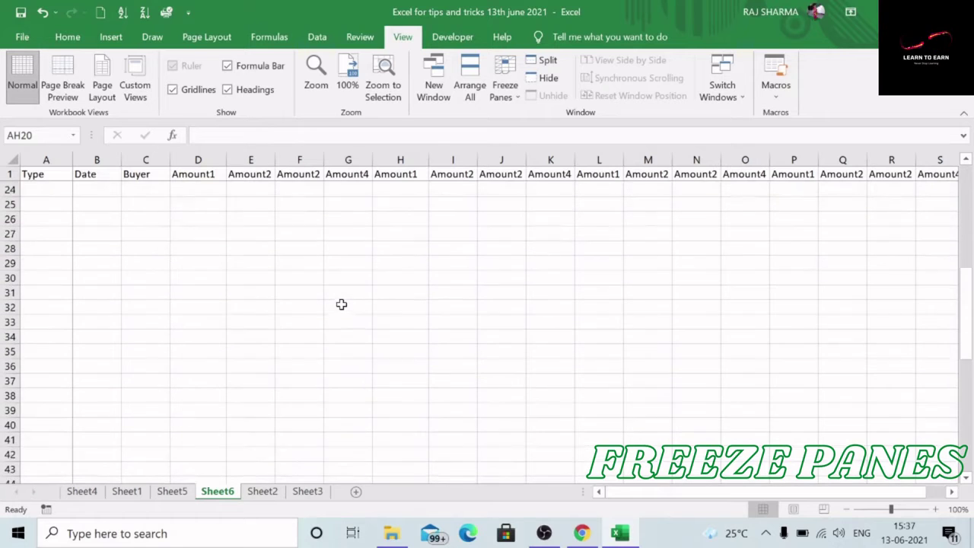
scroll(341, 305, "up", 7)
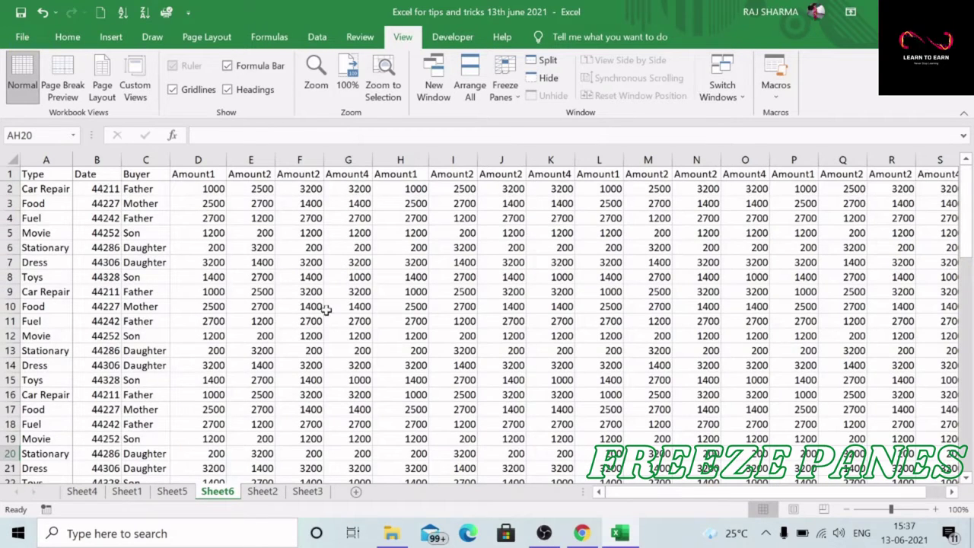
Step: Unfreeze the panes on Sheet6
left_click(505, 90)
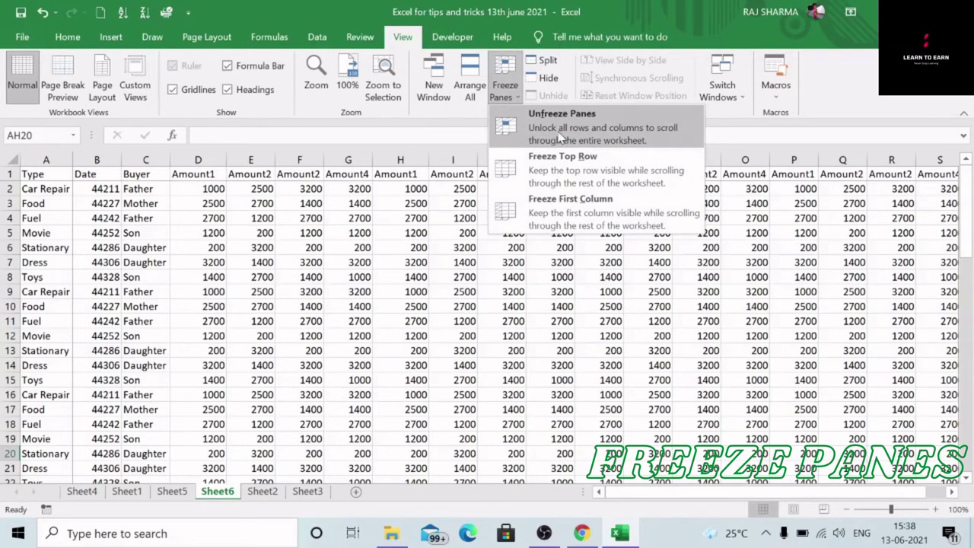
left_click(560, 131)
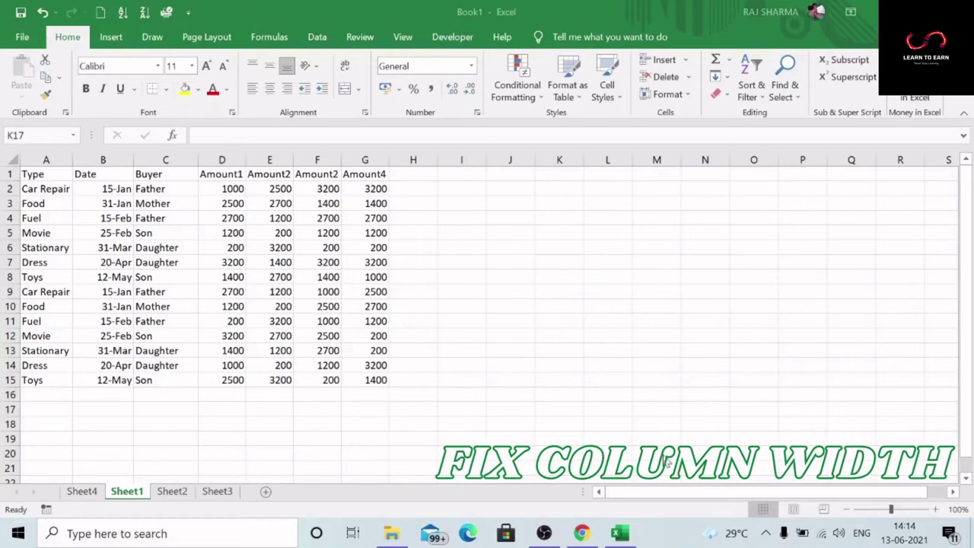
Step: AutoFit the widths of the Date and Buyer columns on Sheet1 of Book1
left_click(105, 176)
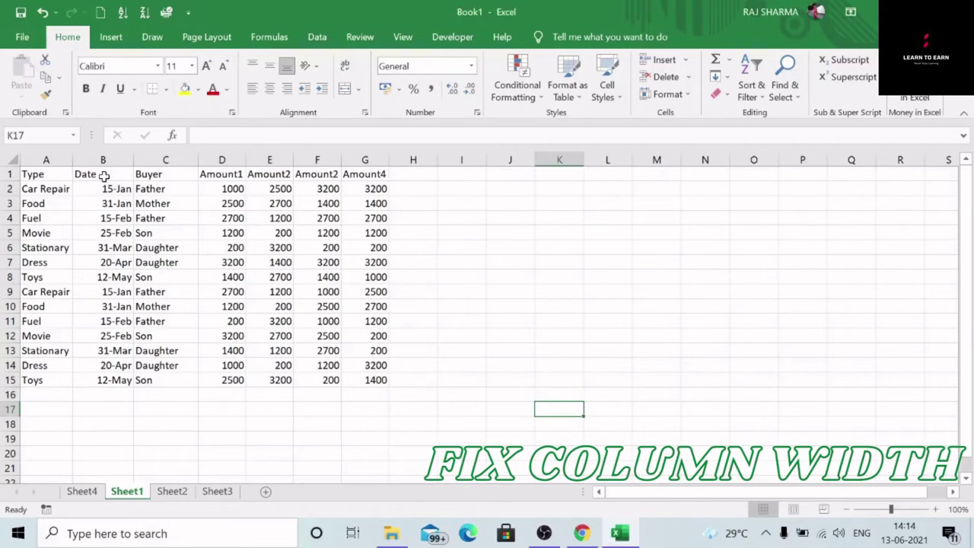
left_click(104, 175)
left_click(182, 176)
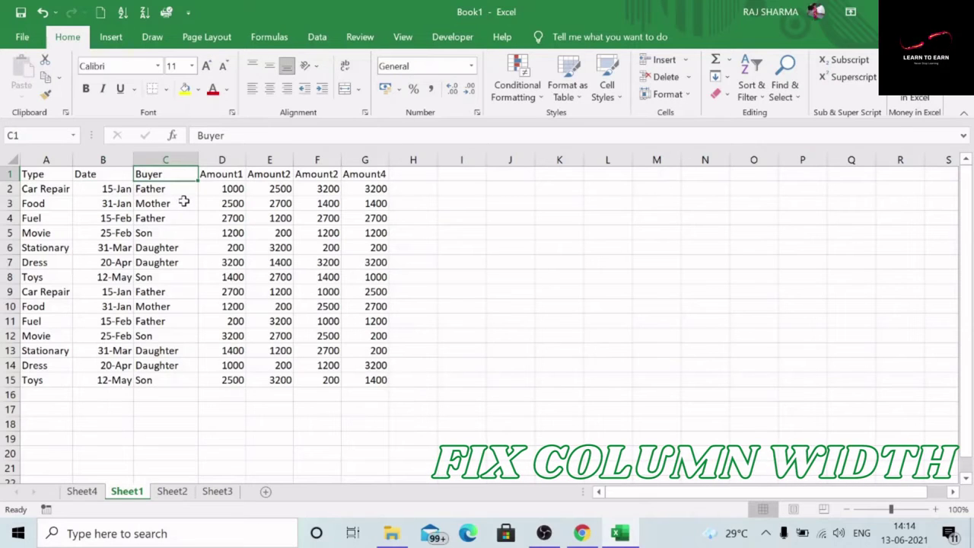
left_click(183, 201)
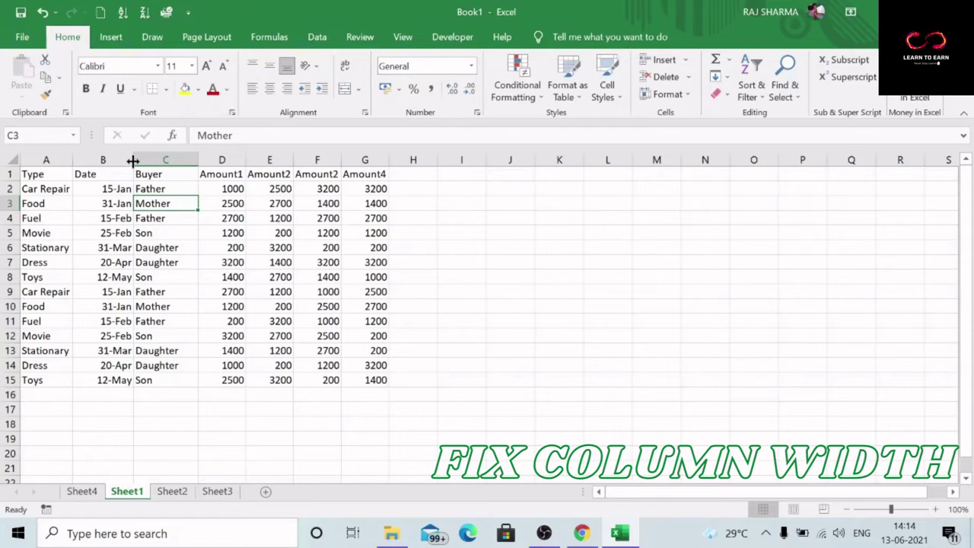
double_click(132, 162)
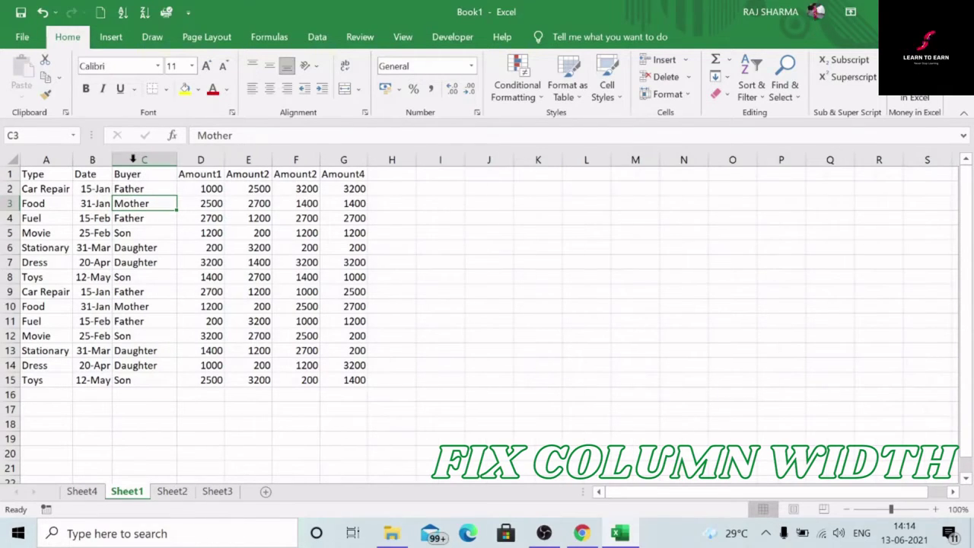
double_click(177, 159)
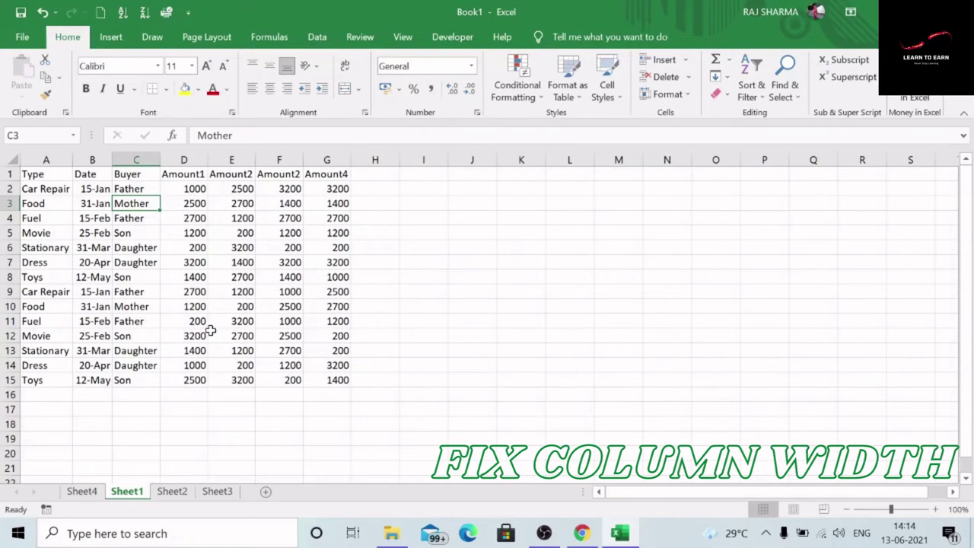
Step: Widen columns A, D and F by hand so that the column widths are uneven
left_click(11, 159)
left_click_drag(92, 233, 92, 262)
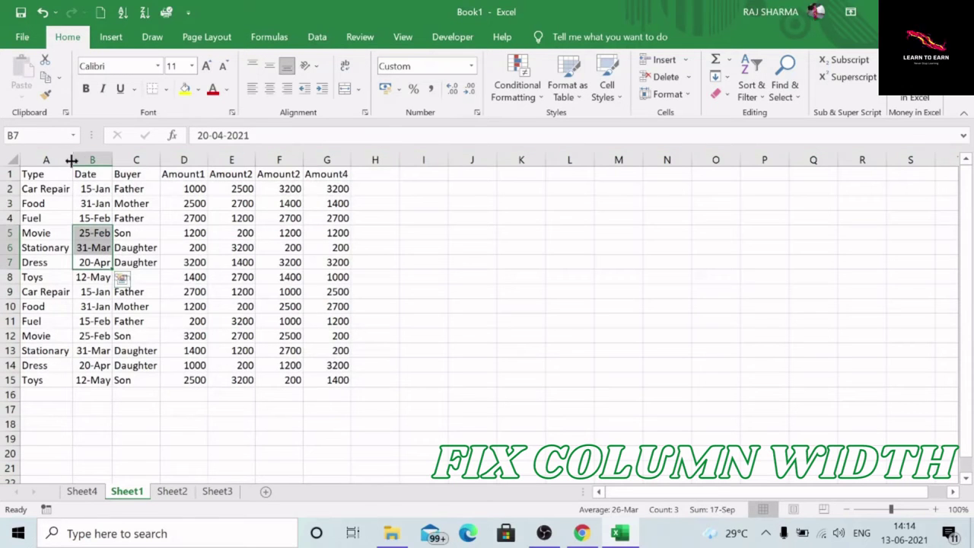
left_click_drag(73, 160, 92, 160)
left_click_drag(230, 161, 261, 160)
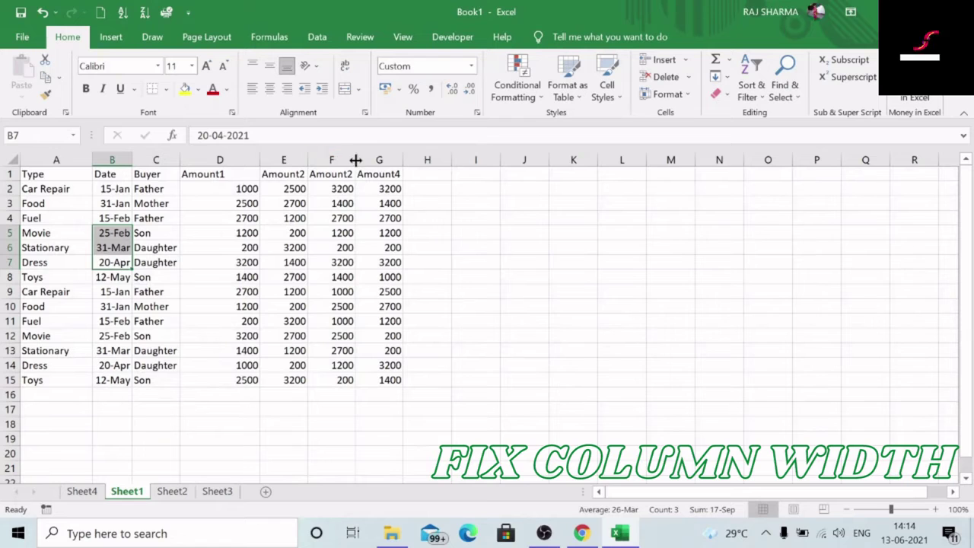
left_click_drag(355, 159, 390, 159)
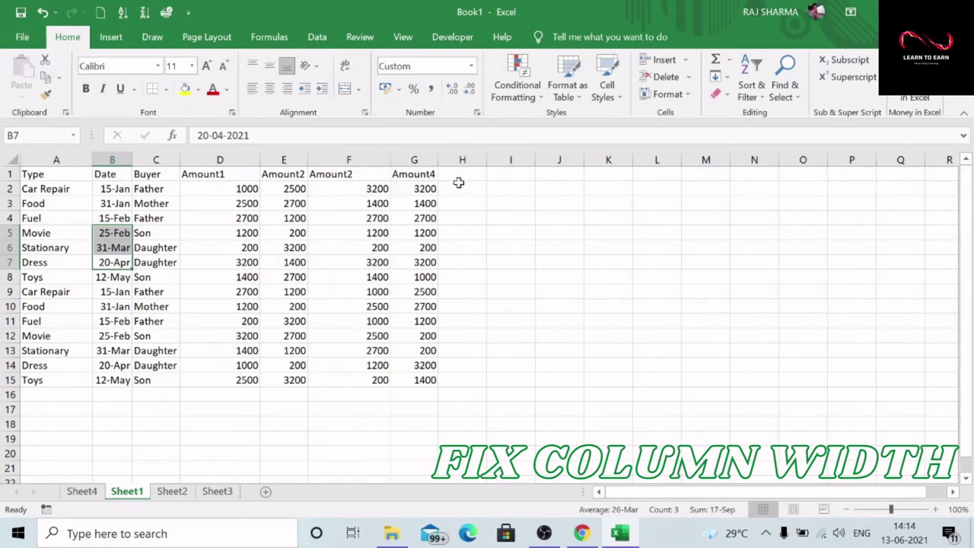
Step: AutoFit all columns of the sheet at once and deselect the sheet
left_click(11, 158)
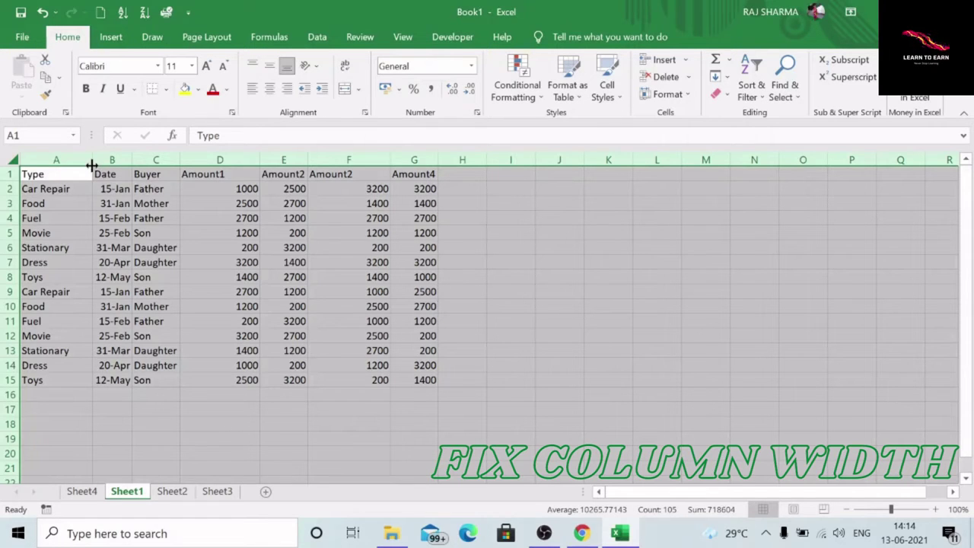
double_click(91, 165)
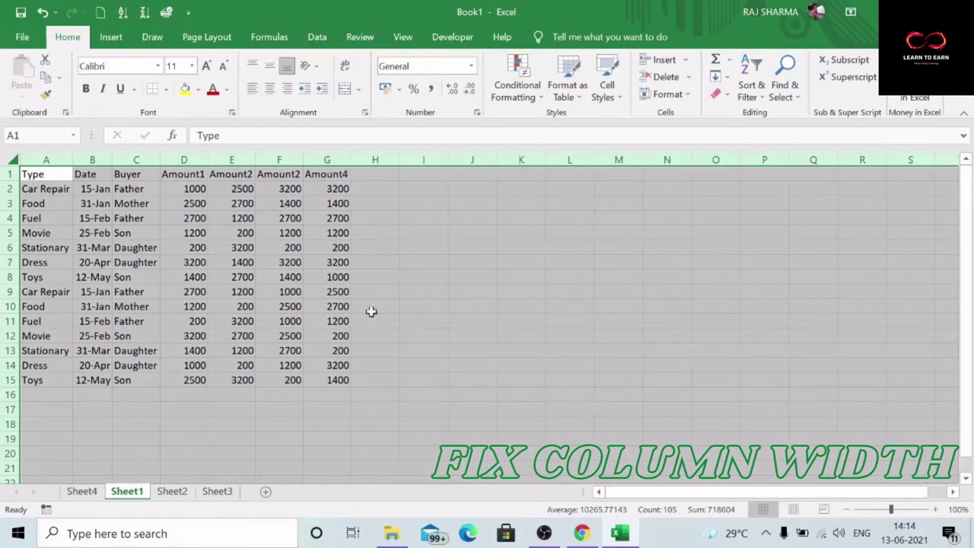
left_click(439, 276)
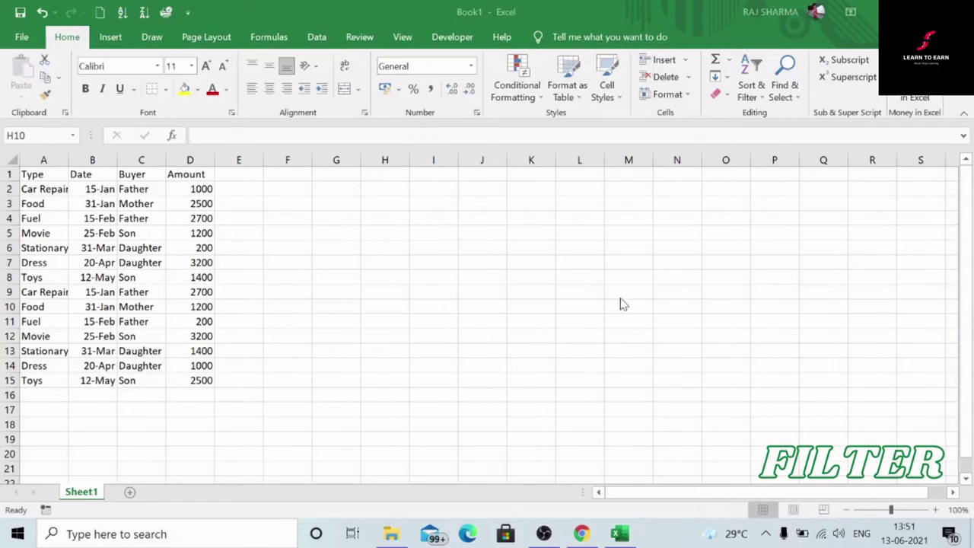
Step: Turn on filtering for the expense table so its header row in row 1 gets filter dropdowns
left_click(311, 302)
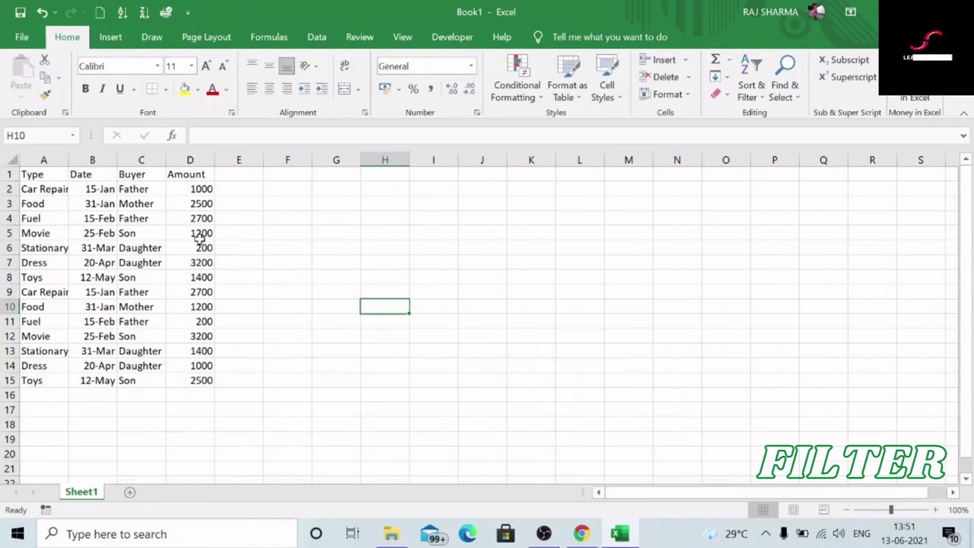
left_click(107, 280)
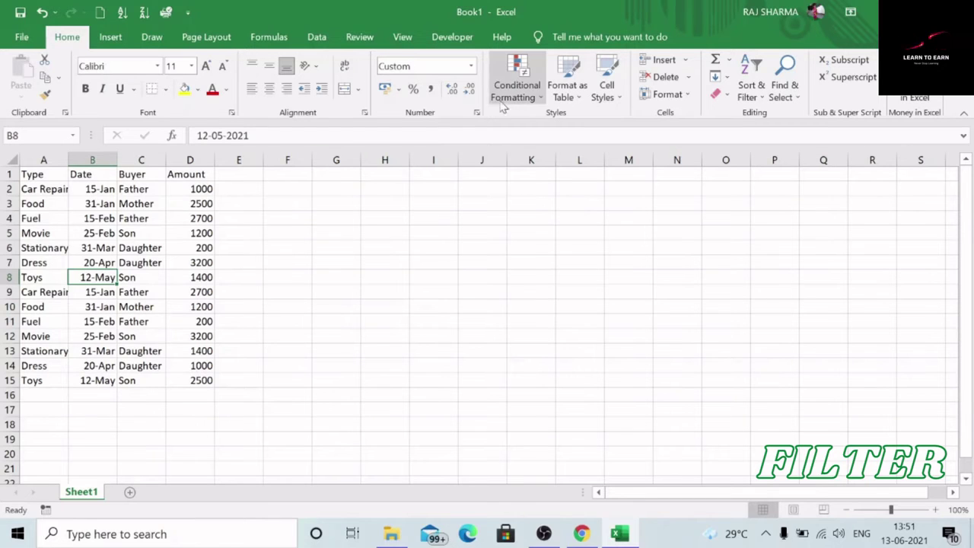
left_click(317, 37)
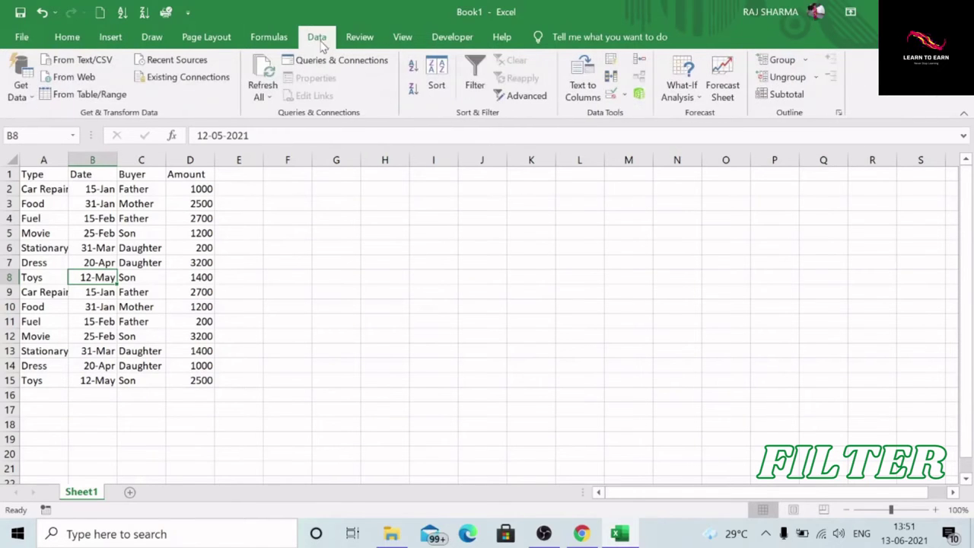
left_click(475, 75)
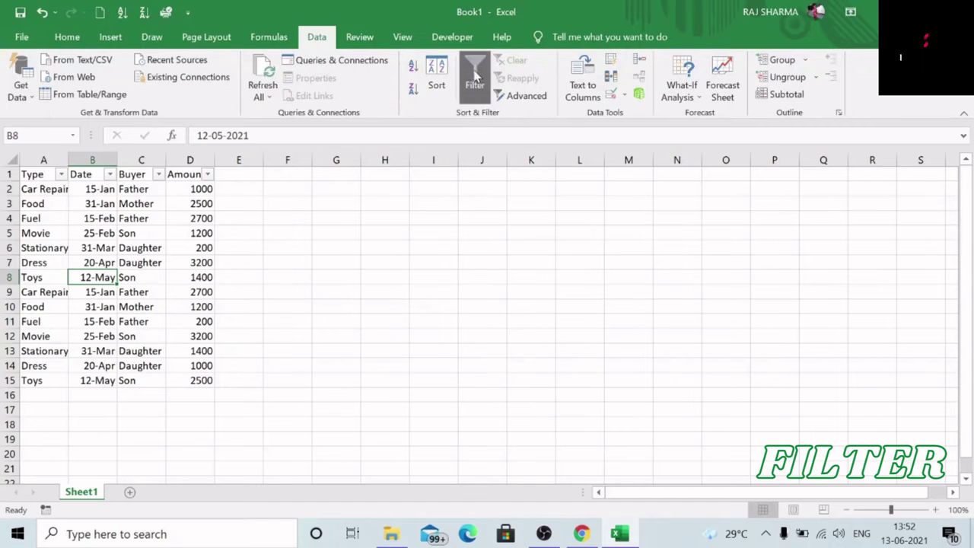
left_click(302, 245)
left_click(37, 174)
left_click(9, 174)
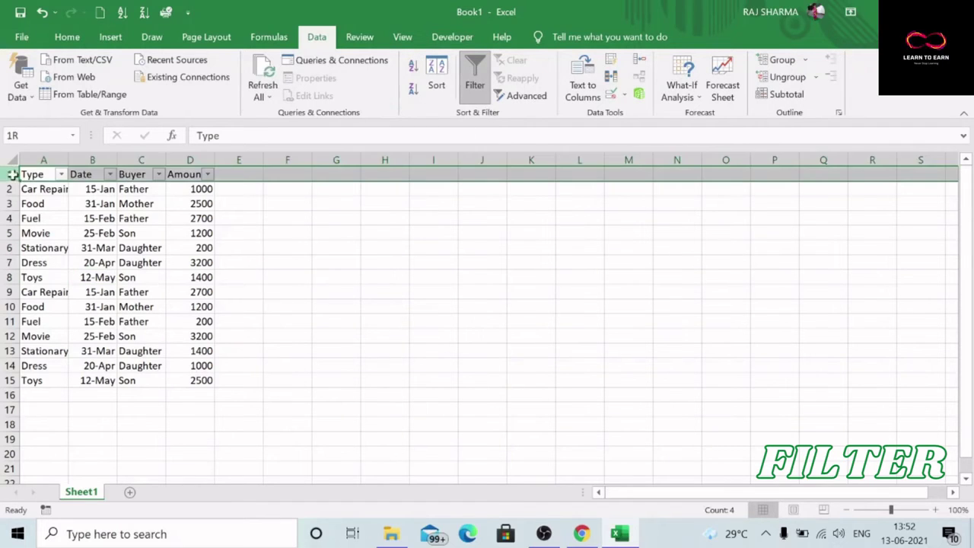
left_click(294, 251)
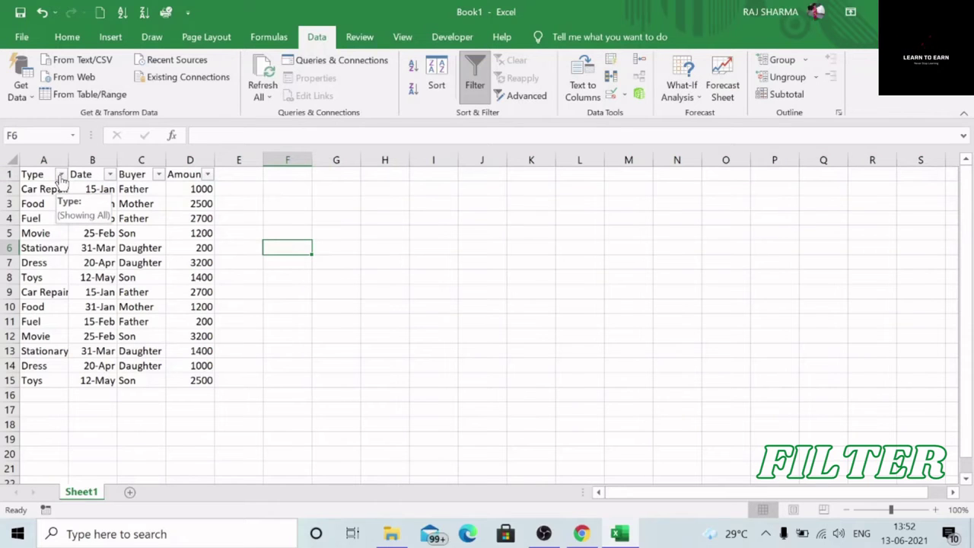
Step: Filter the Type column so that only the Food records are shown
left_click(60, 175)
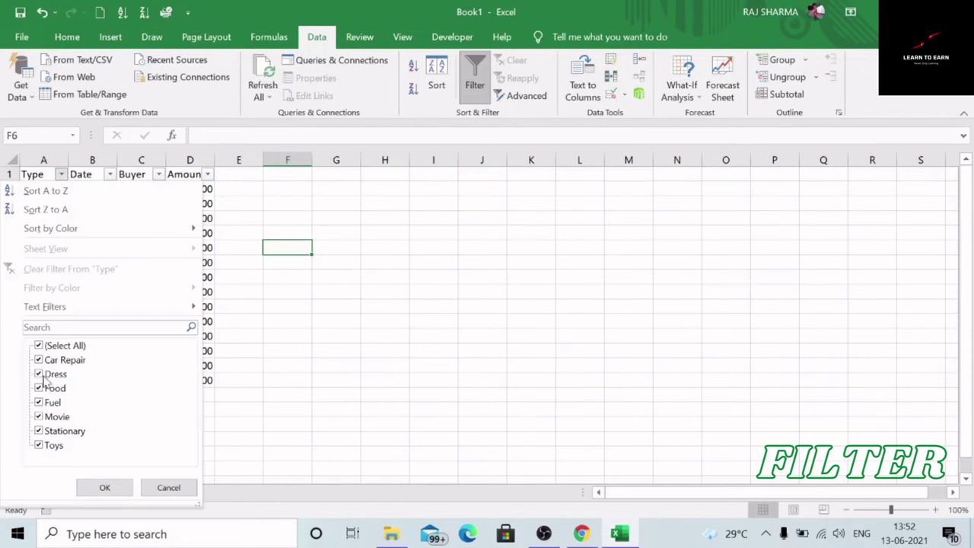
left_click(40, 345)
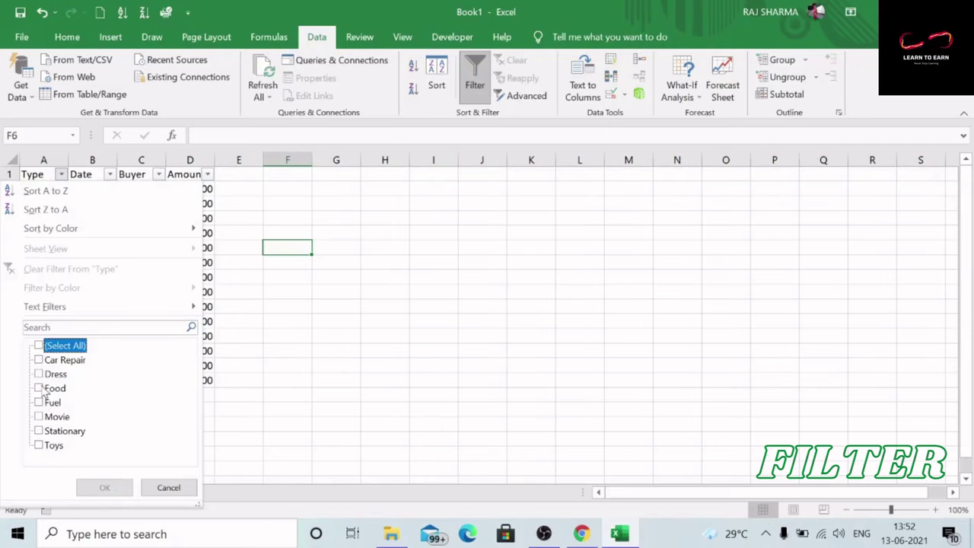
left_click(40, 389)
left_click(104, 487)
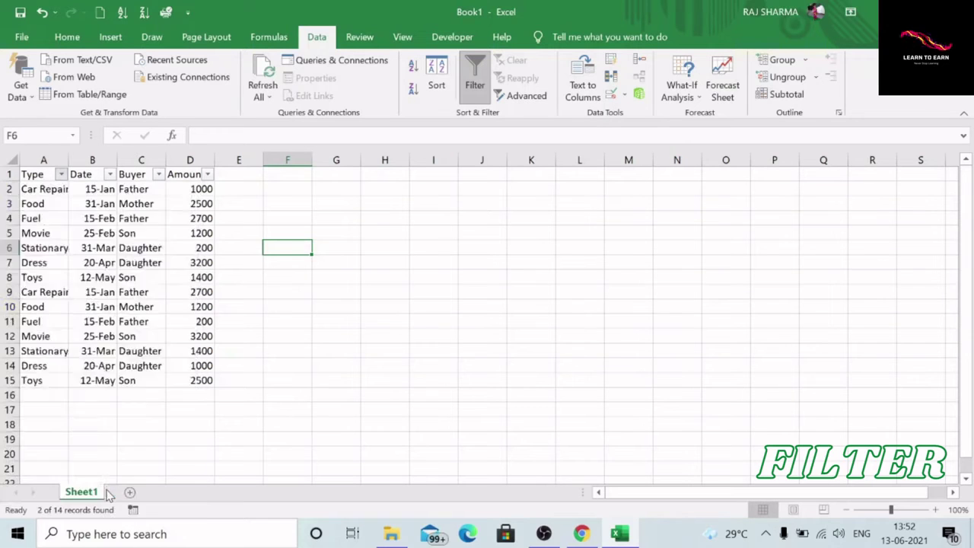
Step: Change the Type column filter to Dress, Movie and Toys instead of Food
left_click(61, 174)
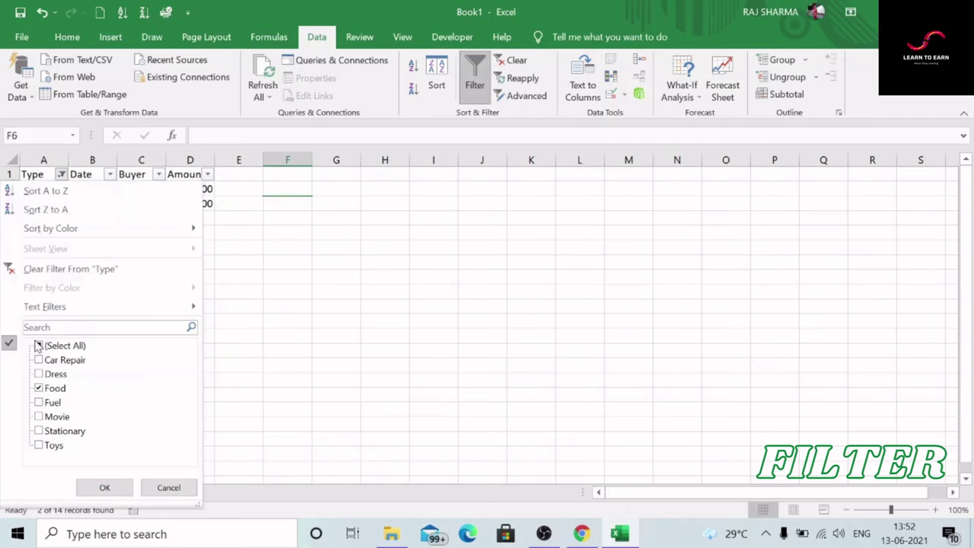
left_click(39, 347)
left_click(39, 346)
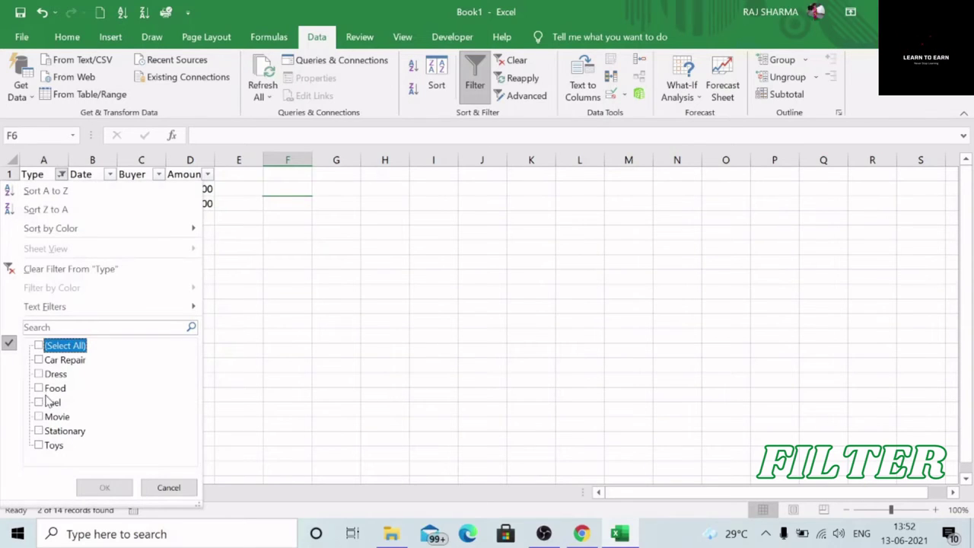
left_click(39, 374)
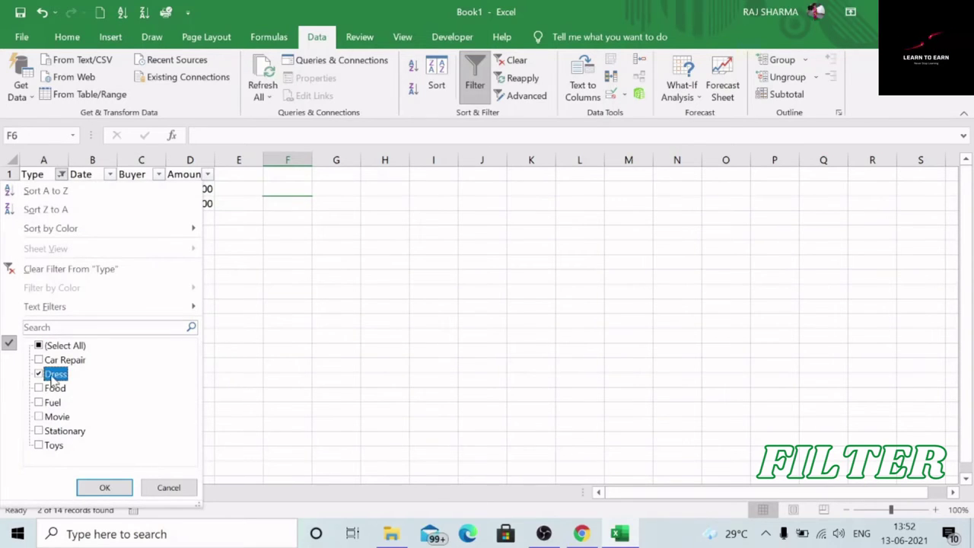
left_click(39, 417)
left_click(40, 447)
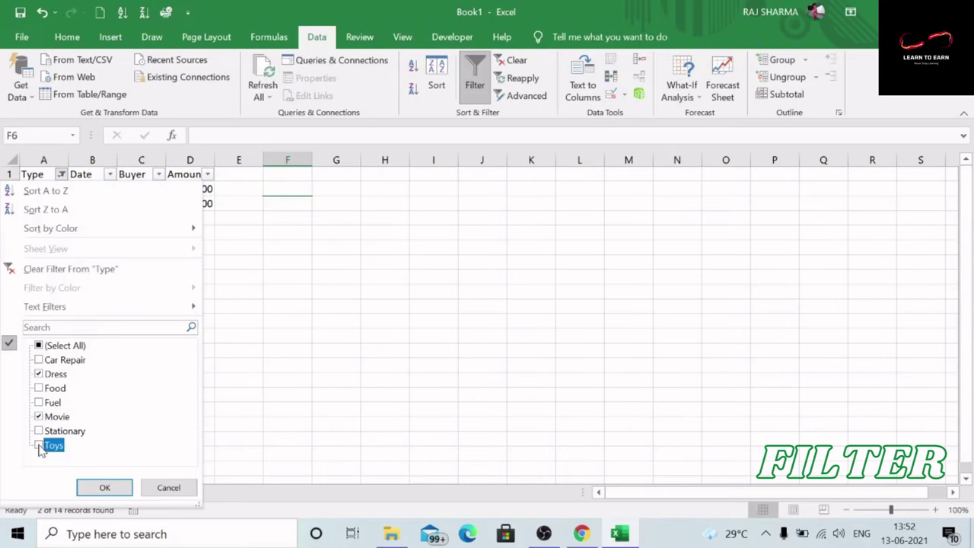
left_click(105, 487)
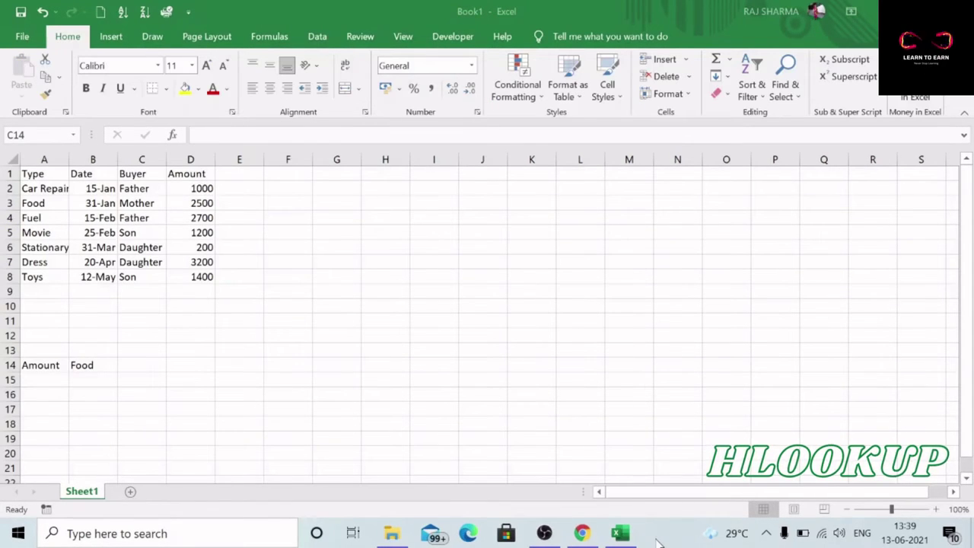
Step: Start an HLOOKUP formula in C14 with A14 as the lookup value and A1:D8 as the table array
left_click(144, 366)
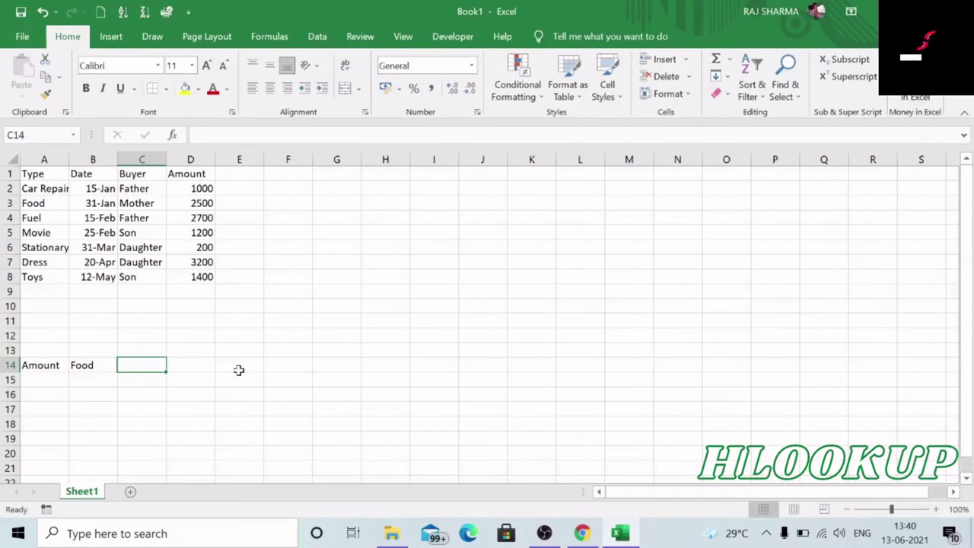
left_click(32, 368)
left_click(190, 177)
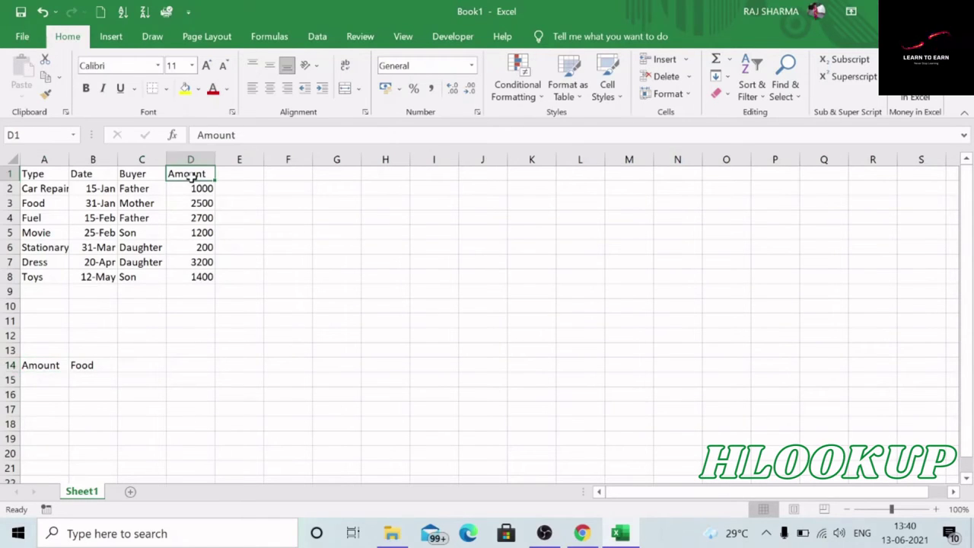
left_click(43, 204)
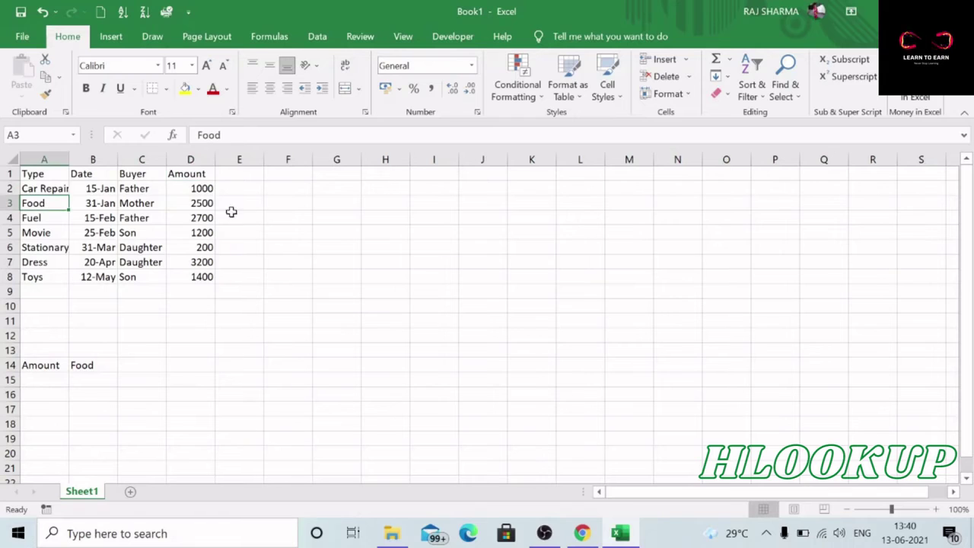
left_click(201, 204)
left_click(141, 364)
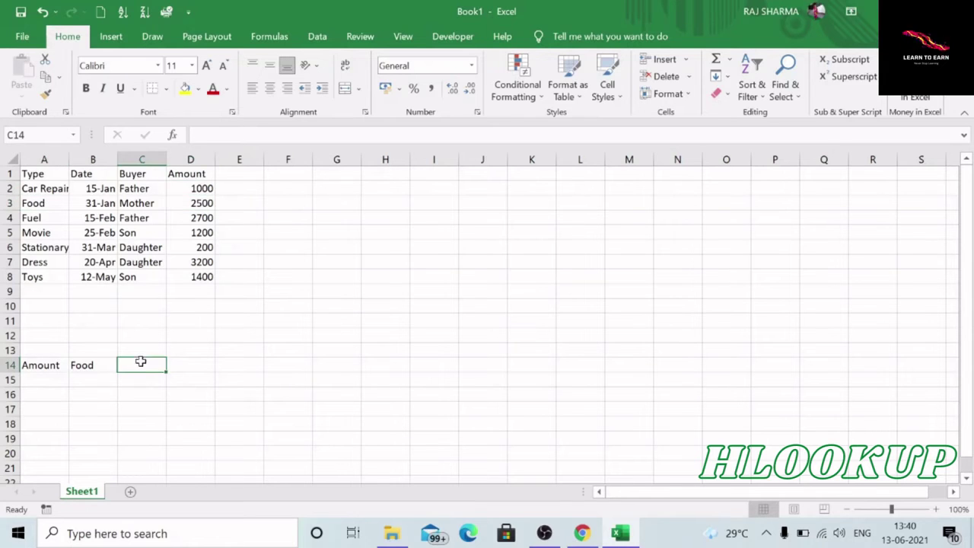
type("=hlo")
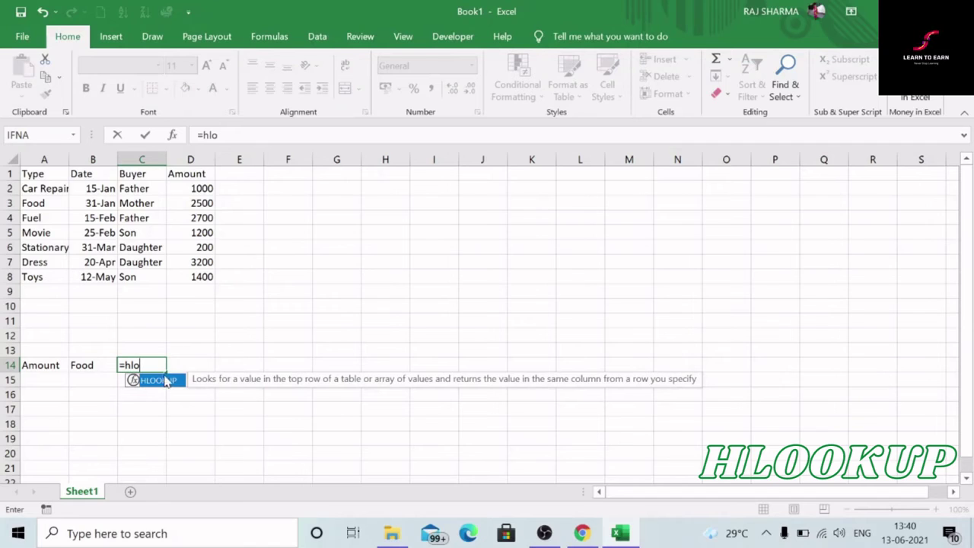
double_click(169, 386)
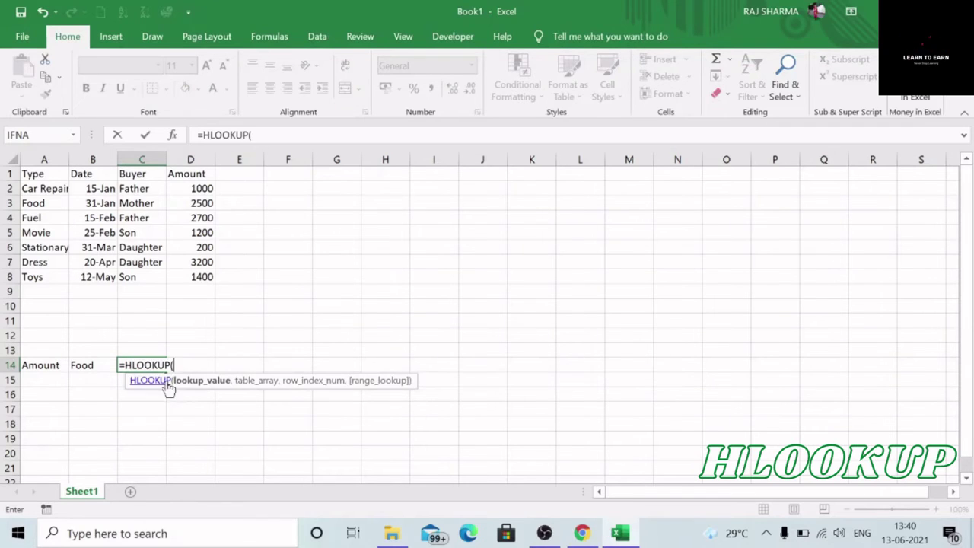
left_click(31, 367)
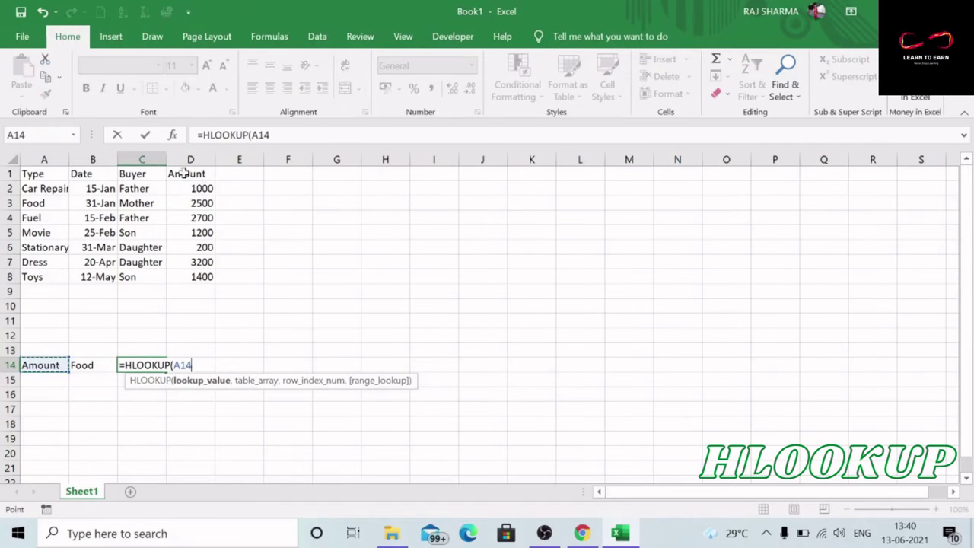
type(",")
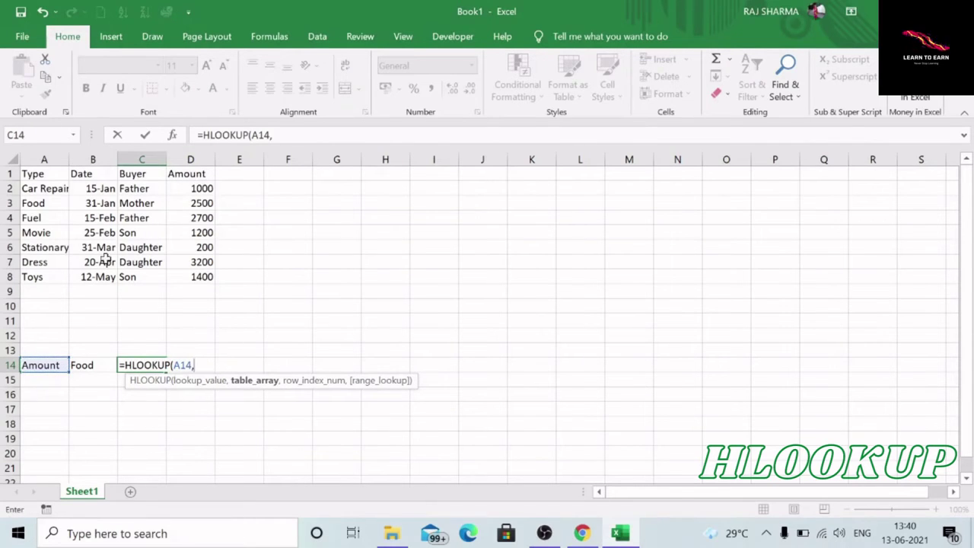
left_click_drag(31, 174, 184, 277)
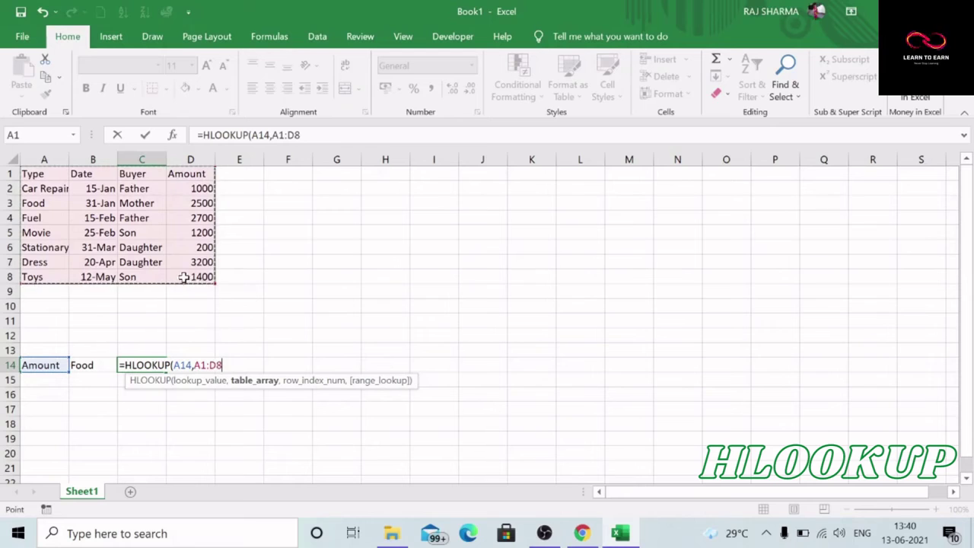
Step: Complete the HLOOKUP formula with row index 3 and FALSE for an exact match, and check it against the Food row
type(",3")
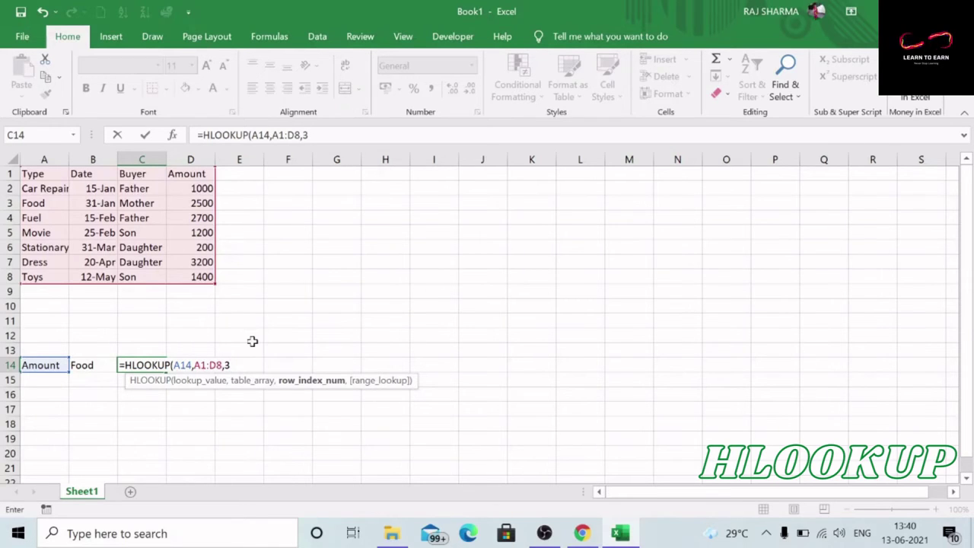
type(",")
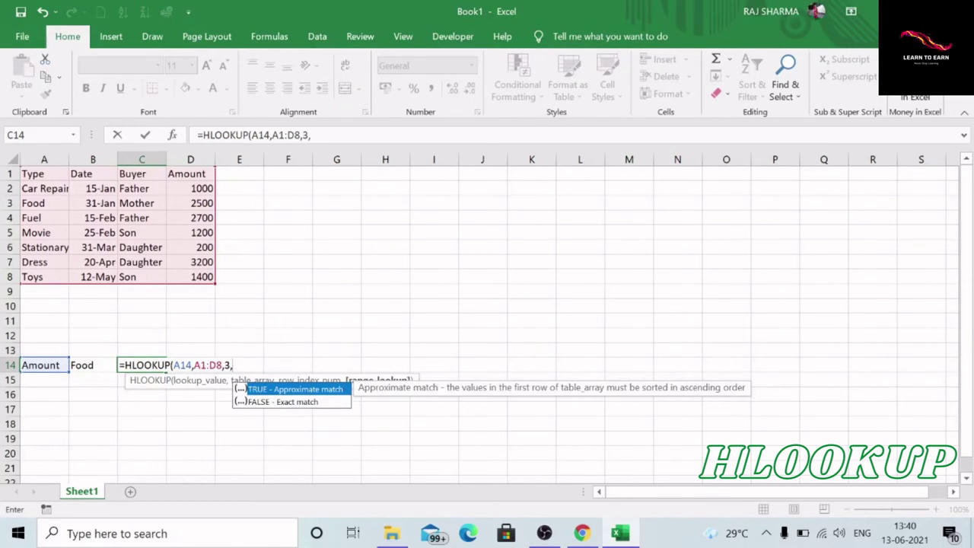
type("false)")
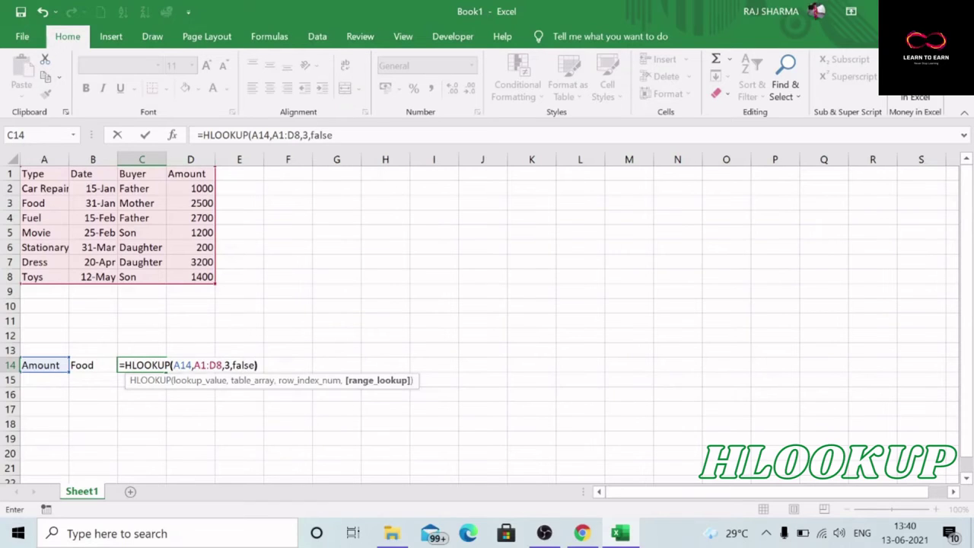
key("Return")
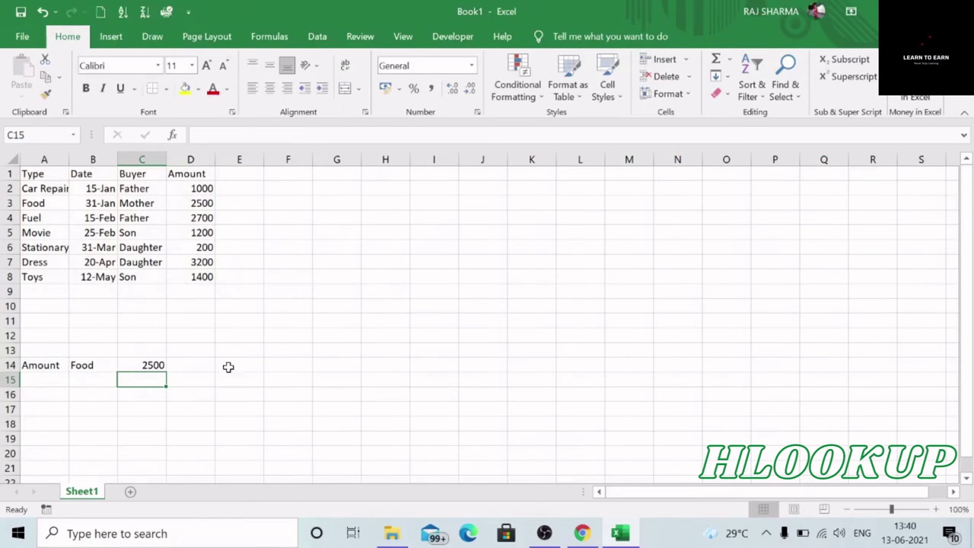
left_click(144, 365)
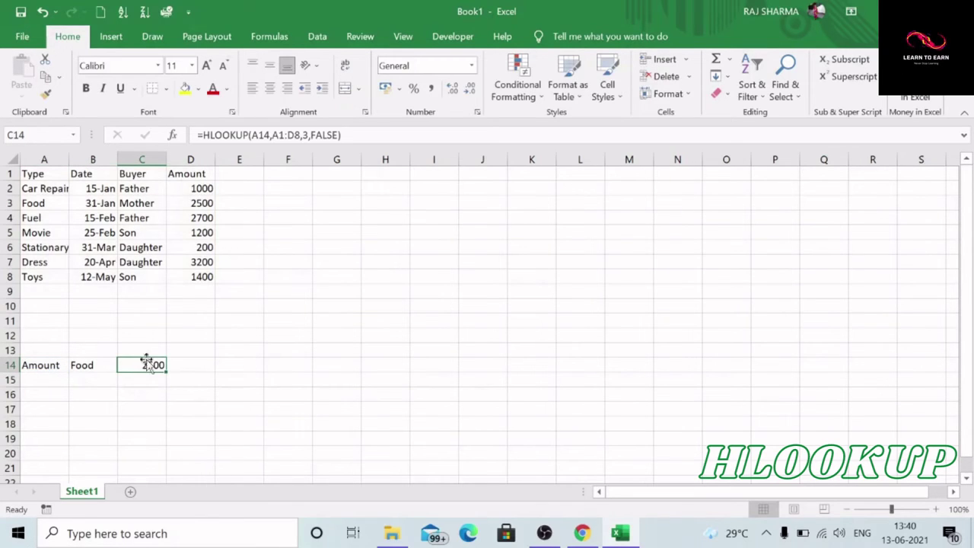
left_click(46, 204)
left_click(197, 205)
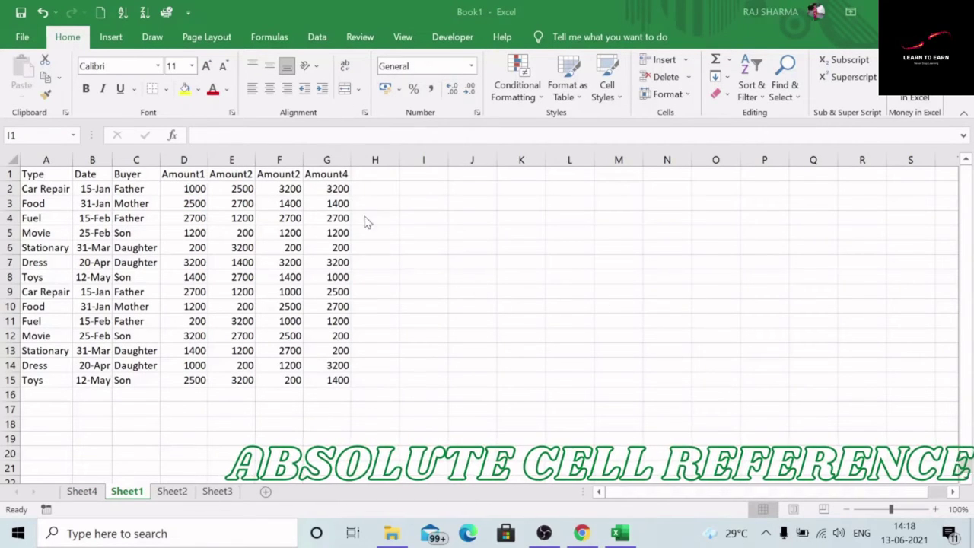
Step: Enter the multiplier 15 in cell I1, beside the table with the four amount columns
left_click(416, 176)
left_click(190, 189)
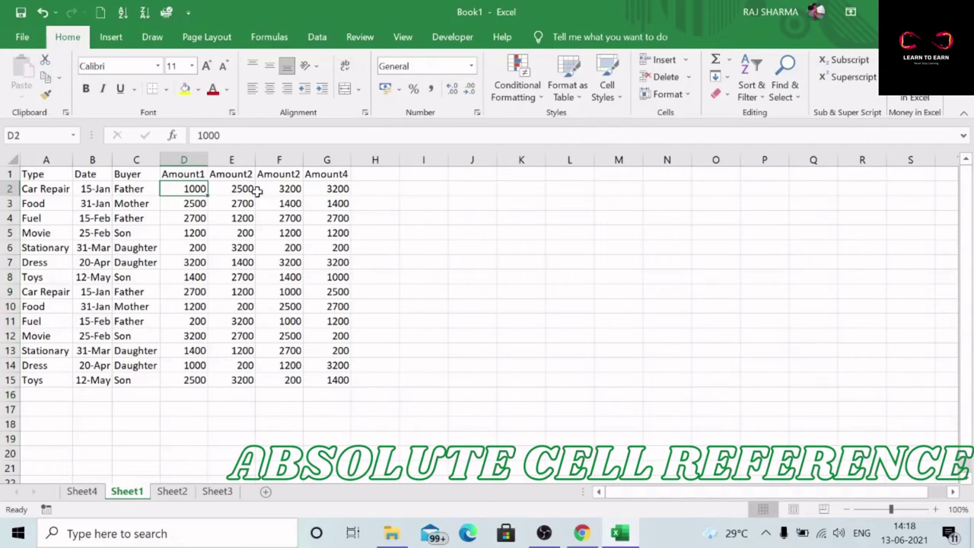
left_click_drag(194, 190, 209, 382)
left_click(428, 172)
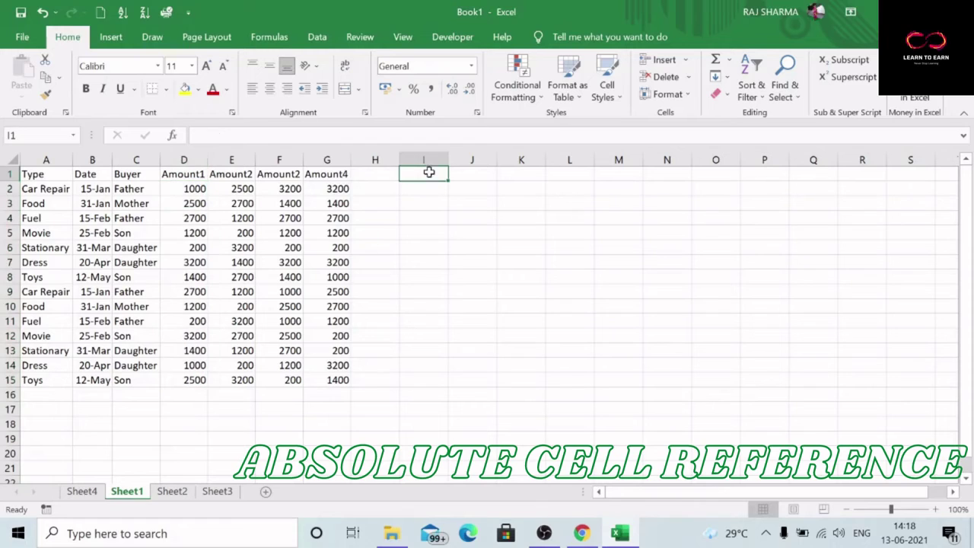
type("15")
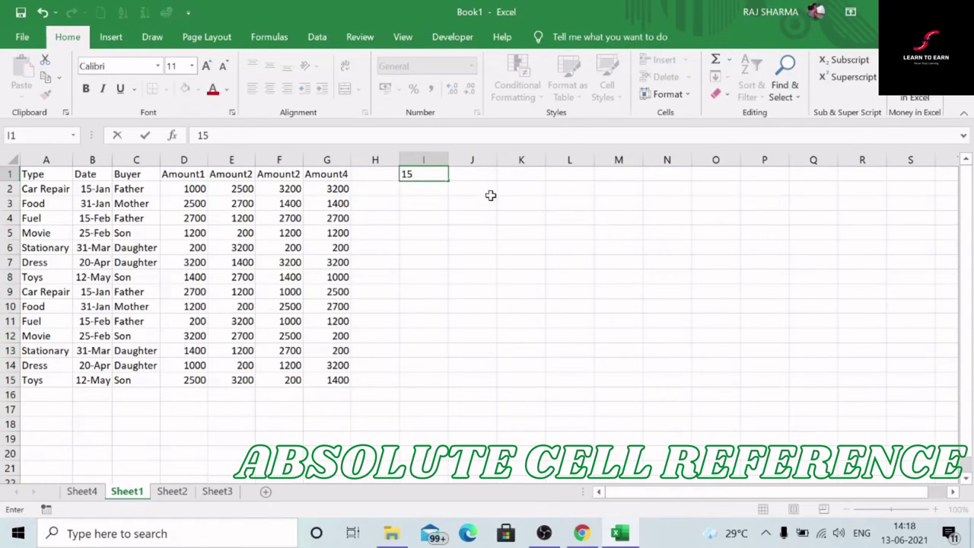
Step: Enter the formula =D2*I1 in J2 to multiply the first Amount1 value by the multiplier, and check it against D2
left_click(491, 190)
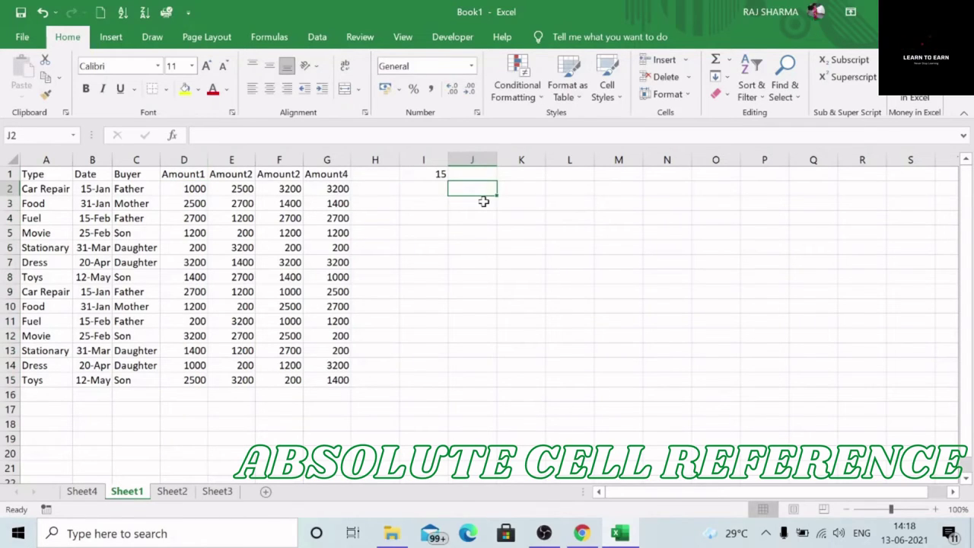
type("=")
left_click(198, 191)
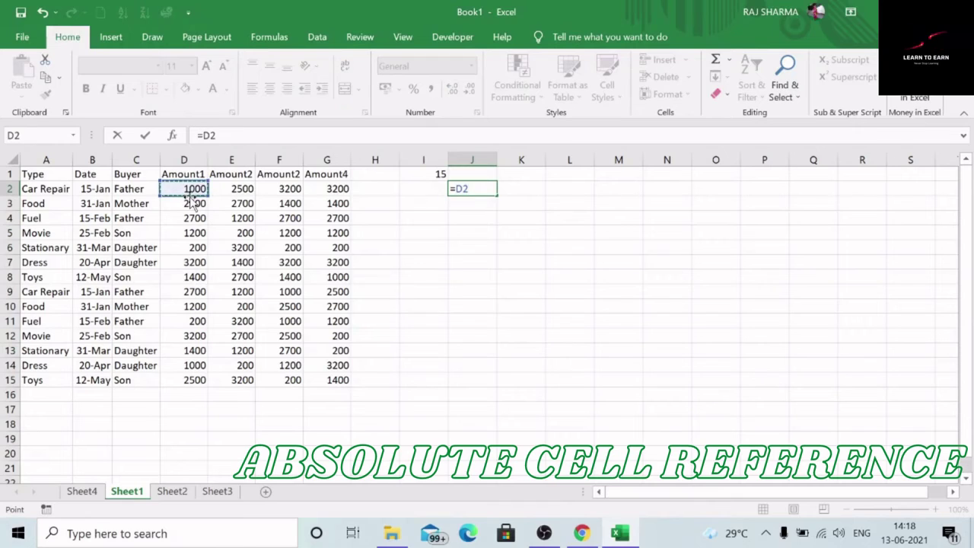
type("*")
left_click(425, 177)
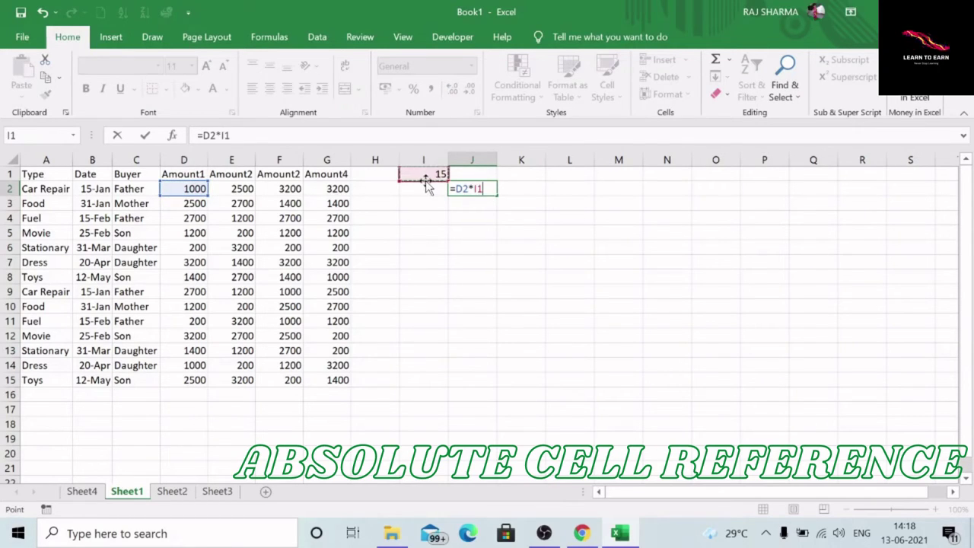
key("Return")
left_click(477, 192)
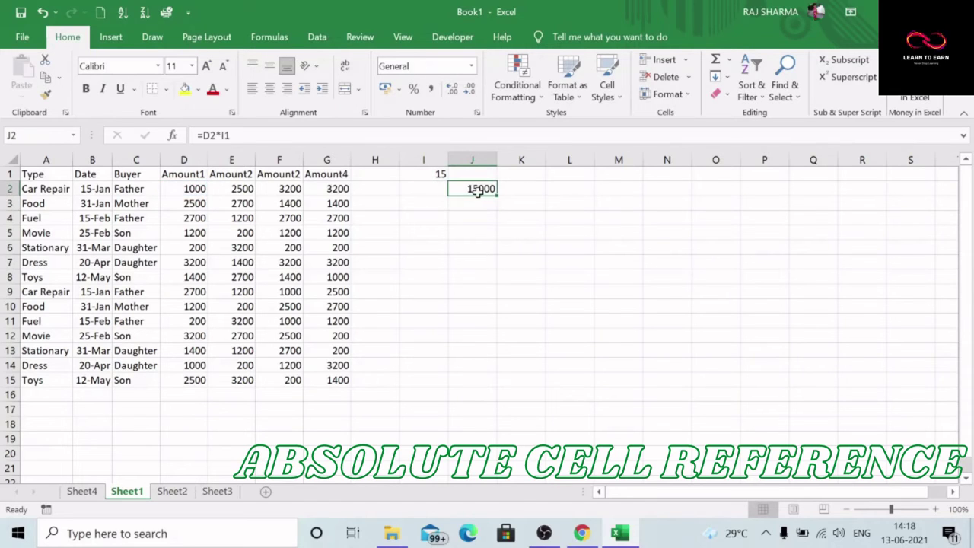
left_click(188, 190)
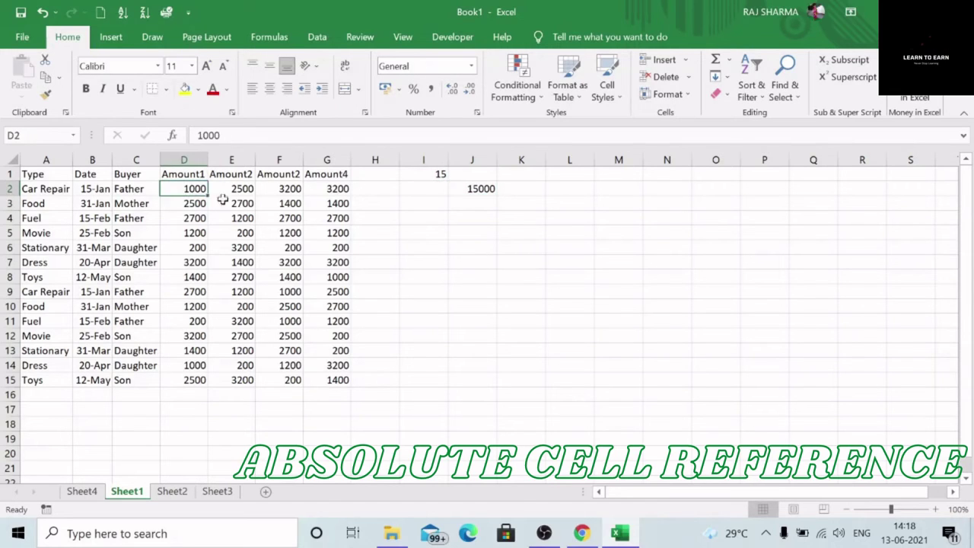
Step: Fill the relative-reference formula in J2 down the column to J15
left_click(480, 190)
left_click_drag(497, 197, 480, 391)
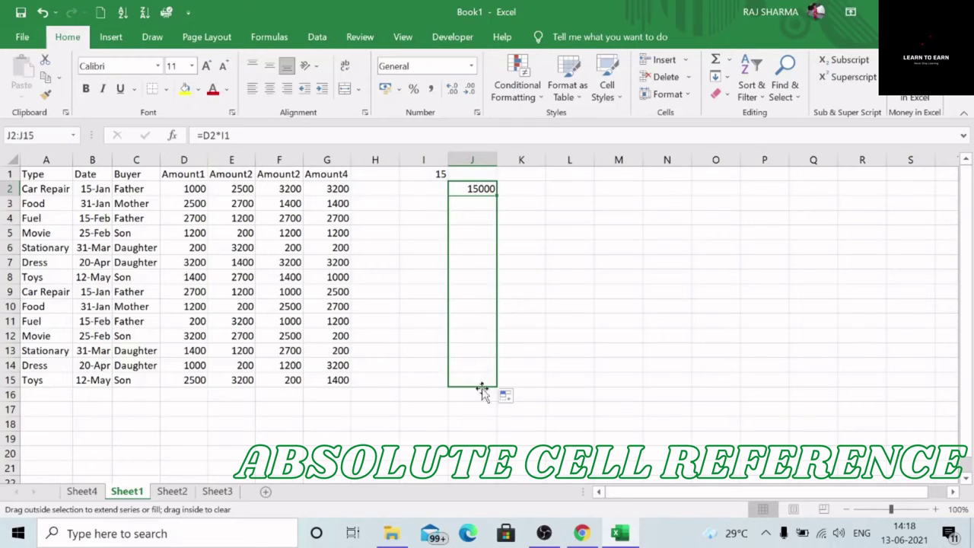
left_click_drag(484, 204, 496, 383)
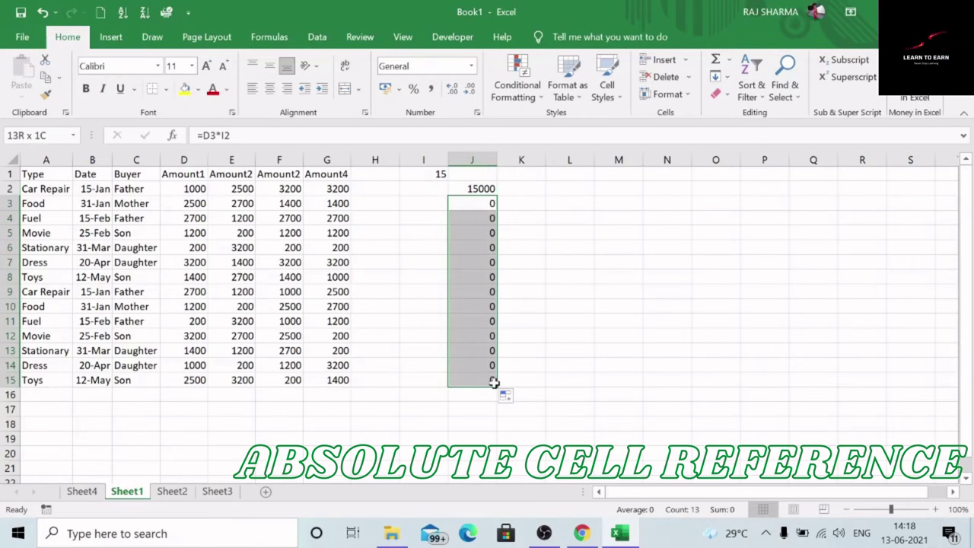
Step: Inspect the filled formulas in J3 and J4 to see which cells they reference, and compare them with I1
left_click(477, 206)
double_click(477, 206)
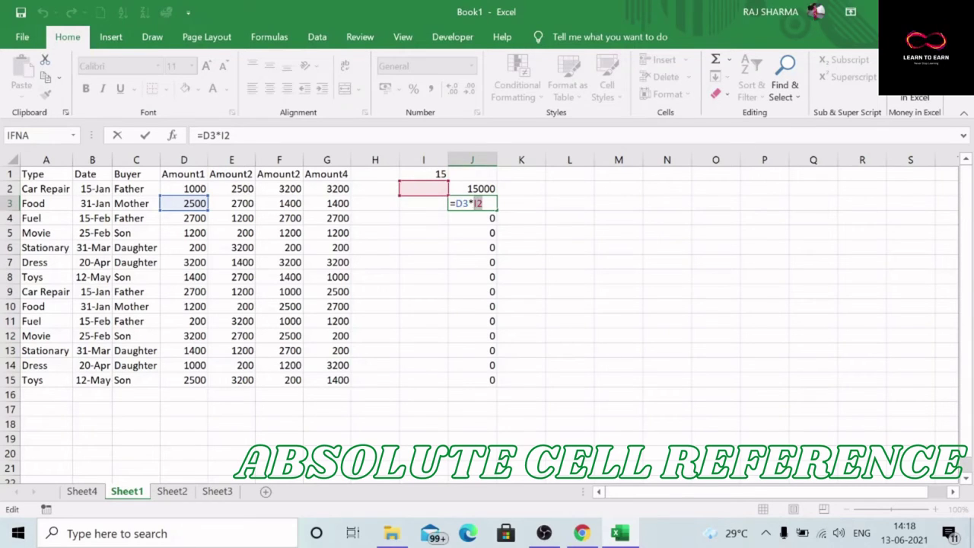
left_click(484, 228)
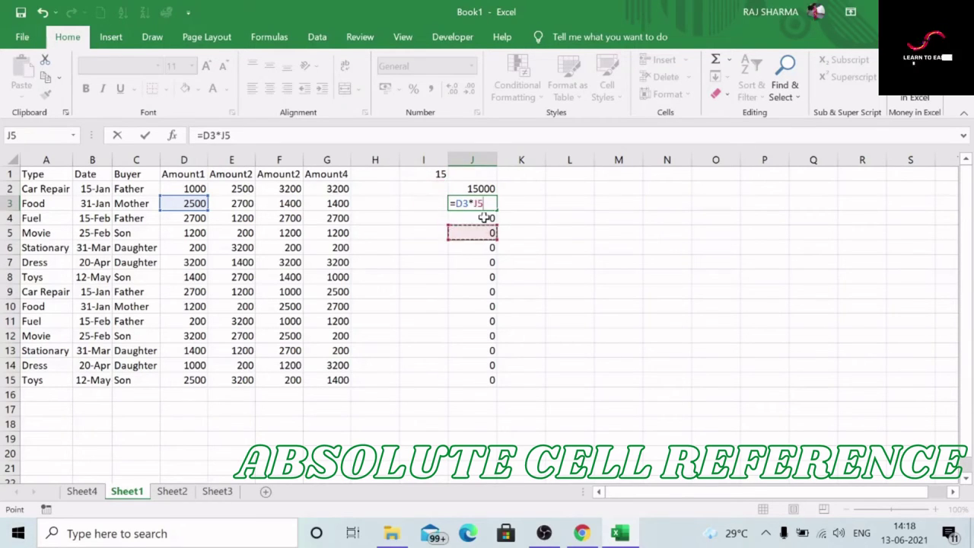
key("Escape")
double_click(476, 217)
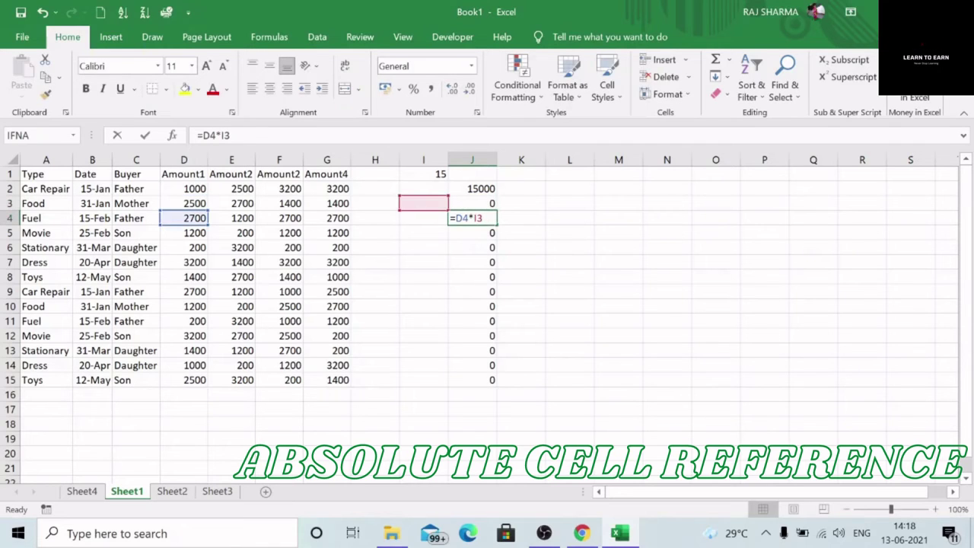
key("Escape")
left_click(436, 173)
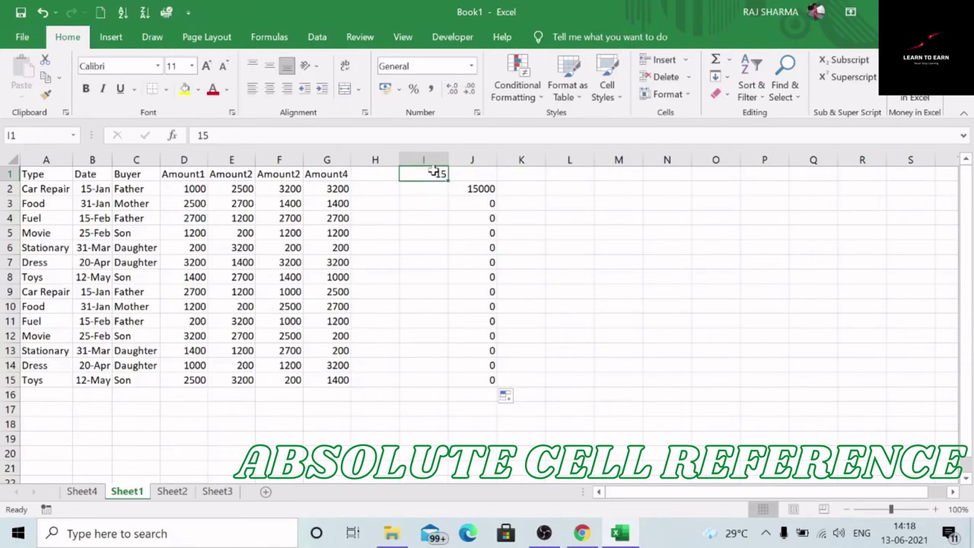
Step: Make the multiplier reference in J2 absolute, so that the formula is =D2*$I$1
left_click(469, 188)
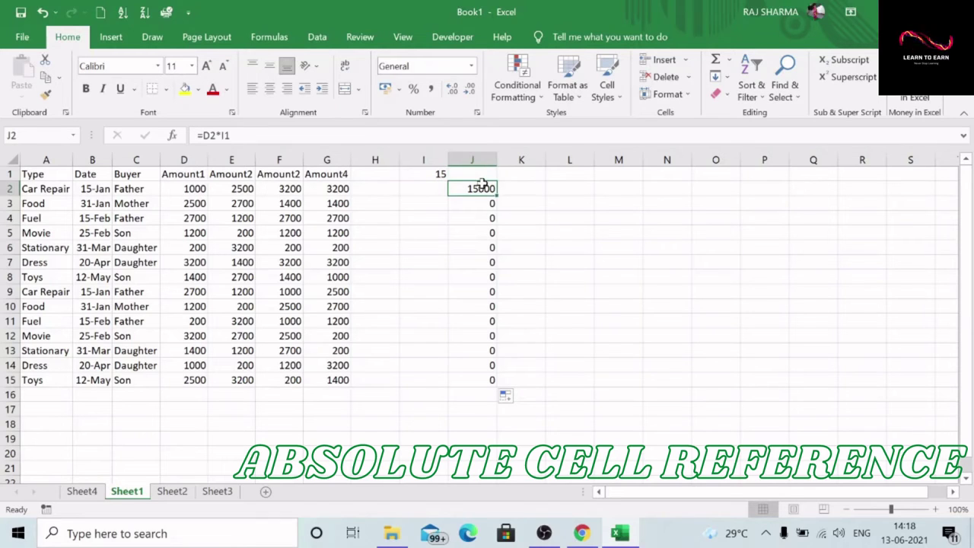
double_click(460, 189)
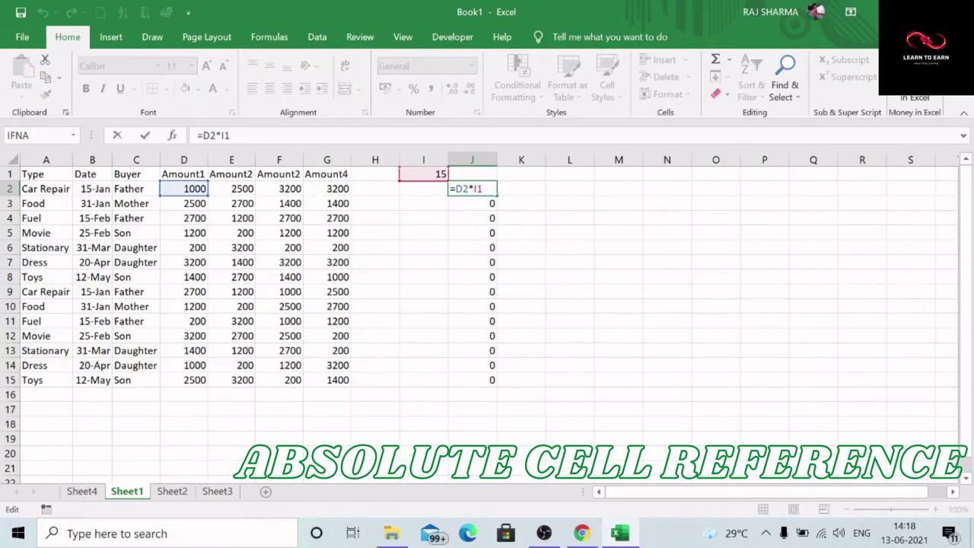
double_click(478, 188)
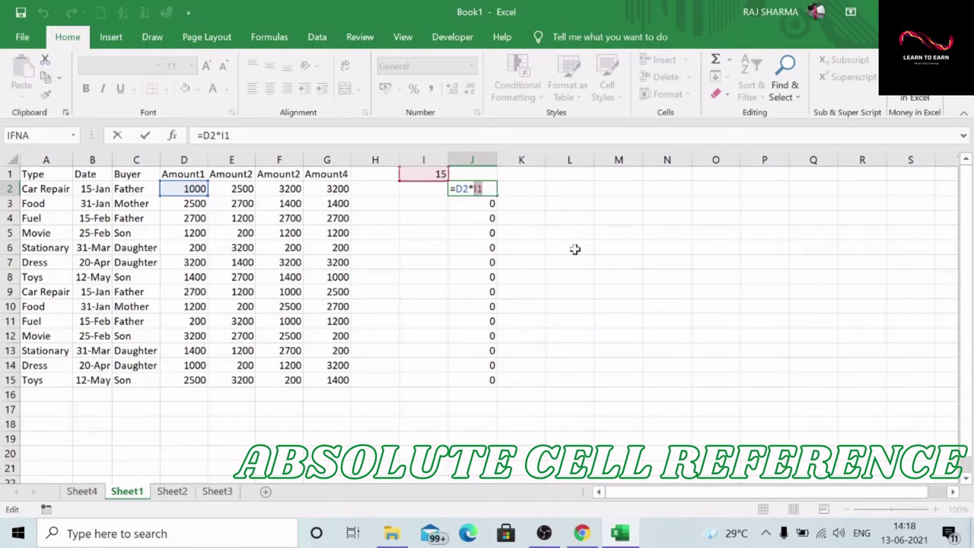
key("F4")
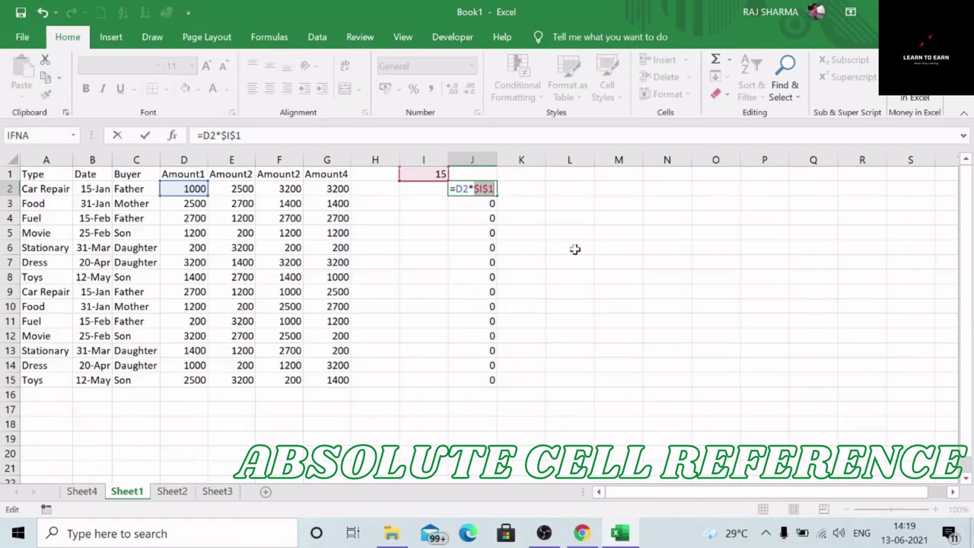
key("Return")
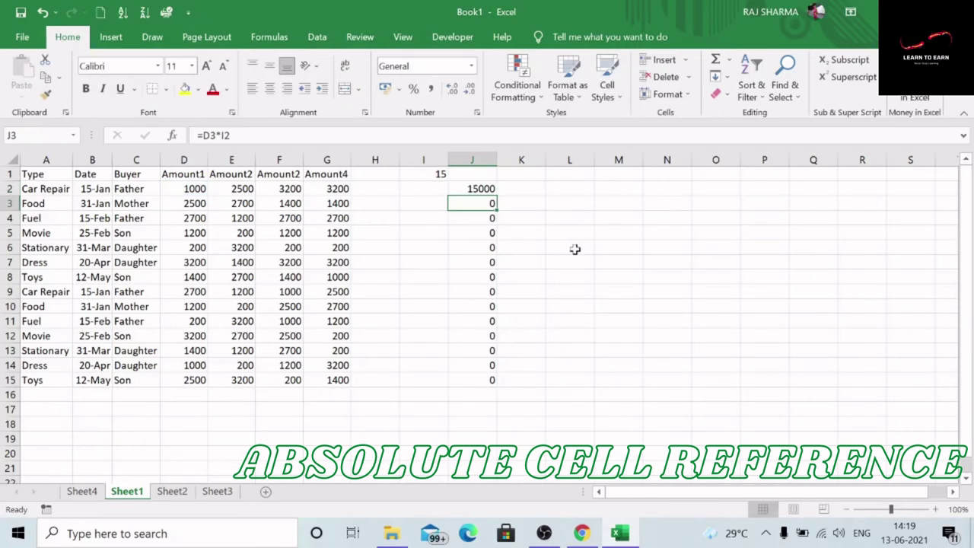
Step: Fill the absolute-reference formula from J2 down to J15, and check J2 against the multiplier cell I1
left_click(478, 190)
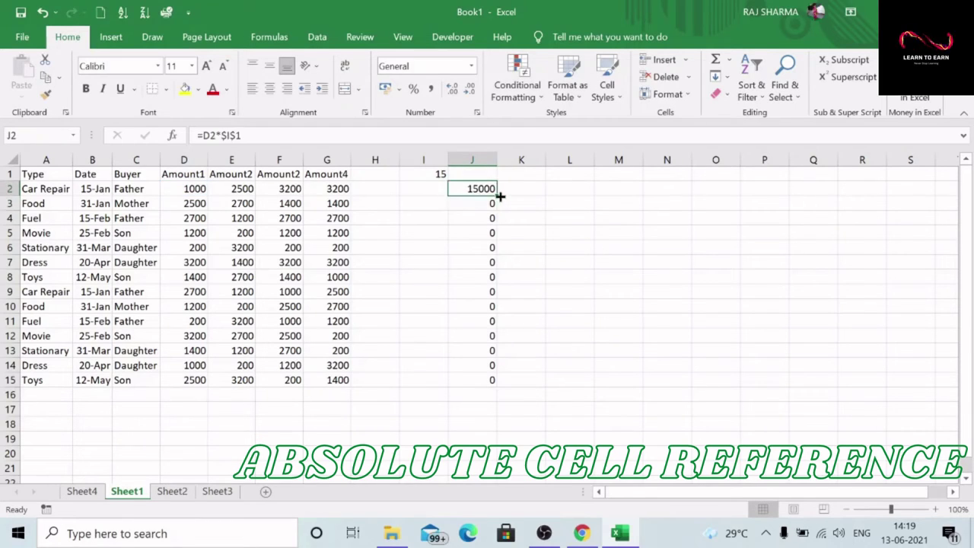
left_click_drag(496, 202, 482, 384)
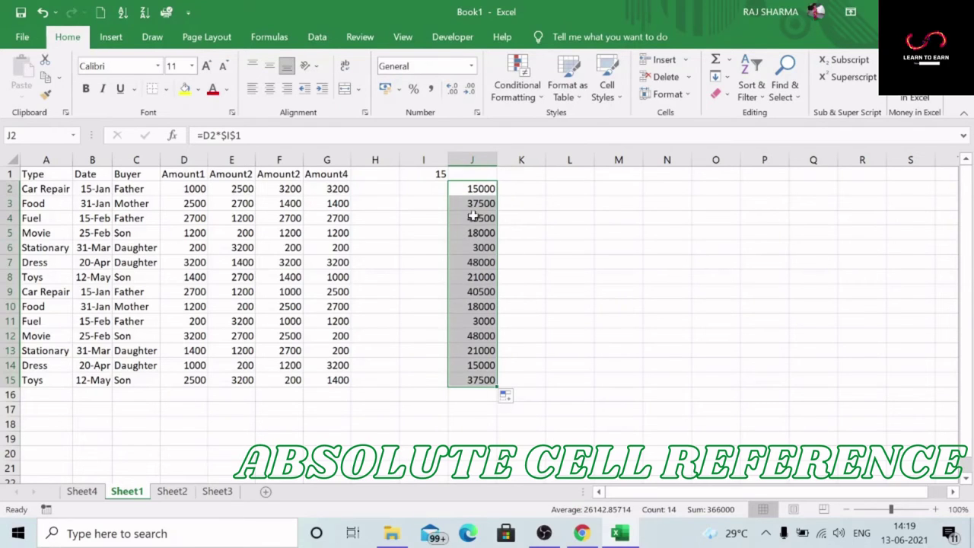
left_click(480, 188)
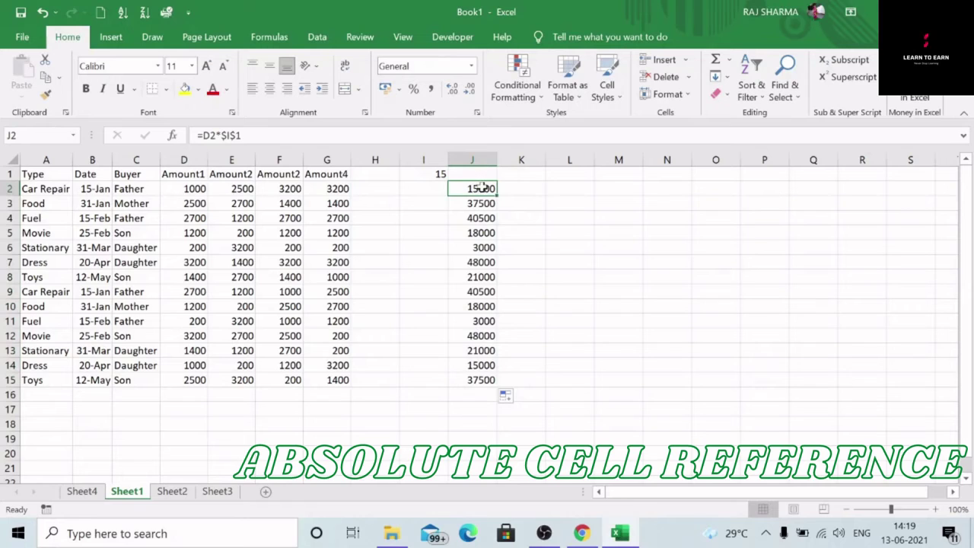
left_click(437, 174)
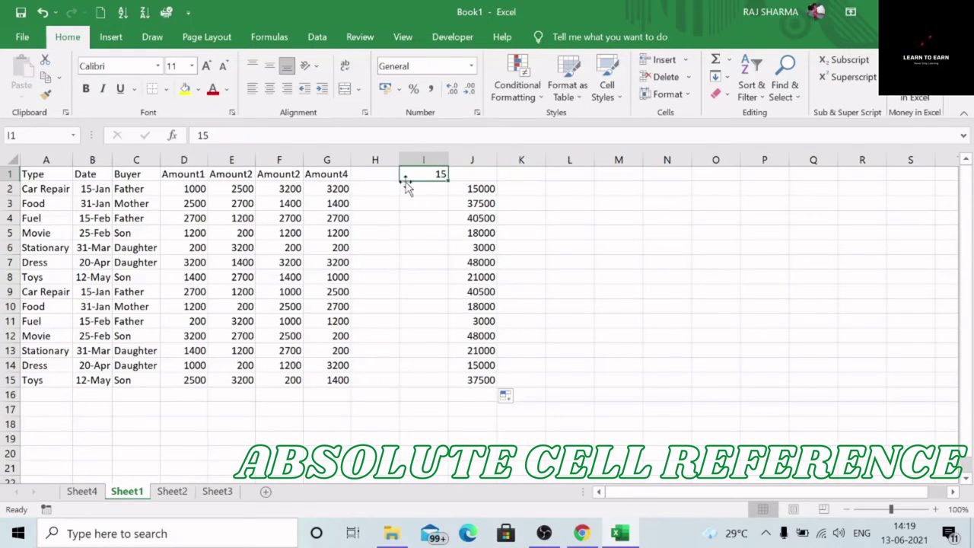
Step: Cycle the multiplier reference in J2 through its mixed and relative forms and back to $I$1
left_click(487, 192)
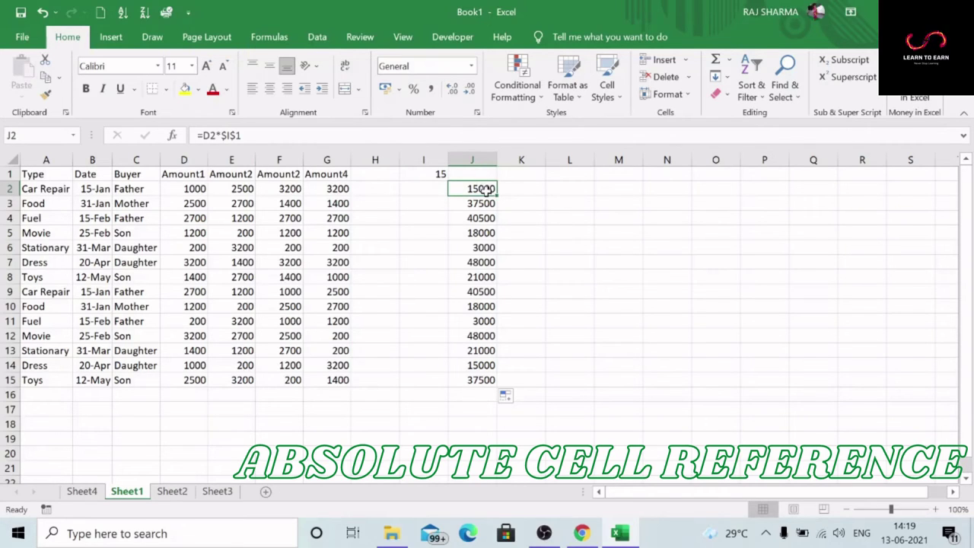
double_click(478, 191)
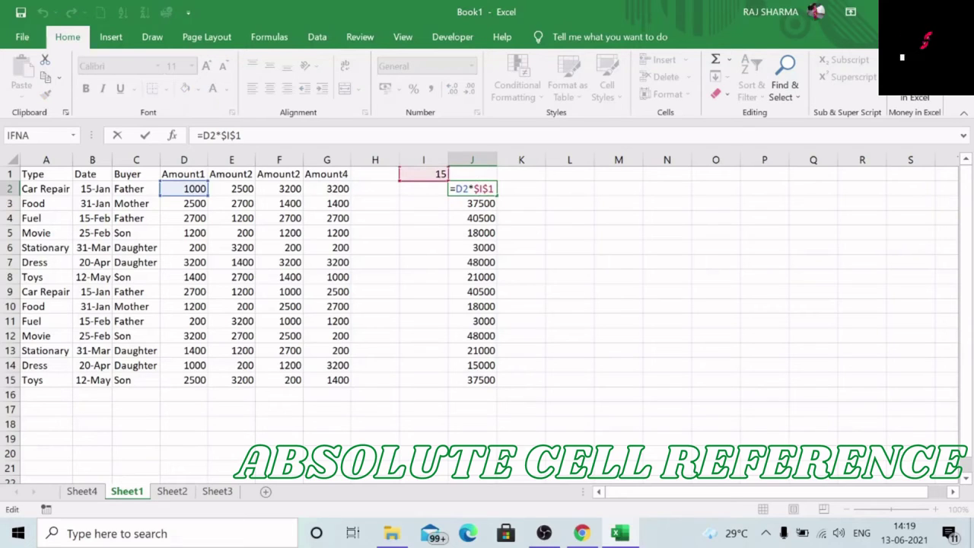
left_click_drag(495, 189, 480, 189)
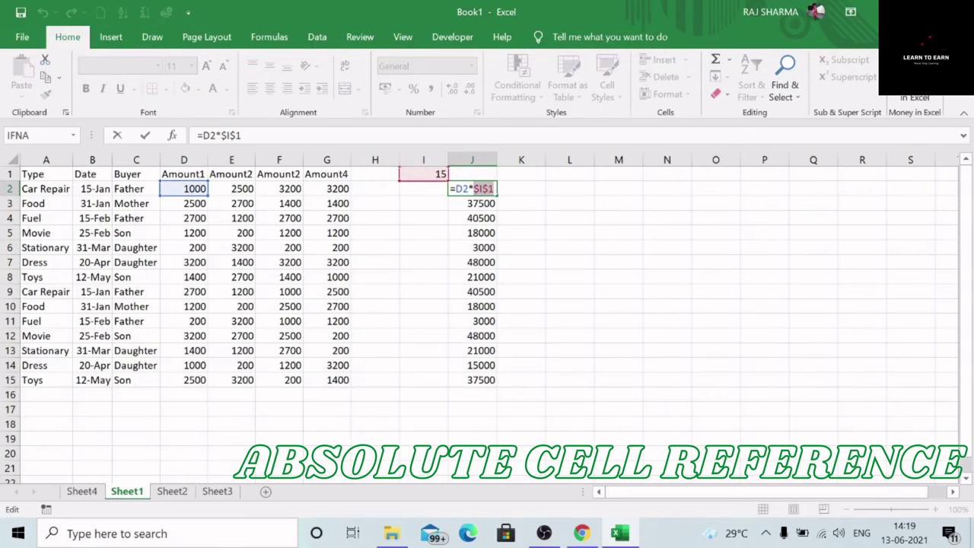
key("F4")
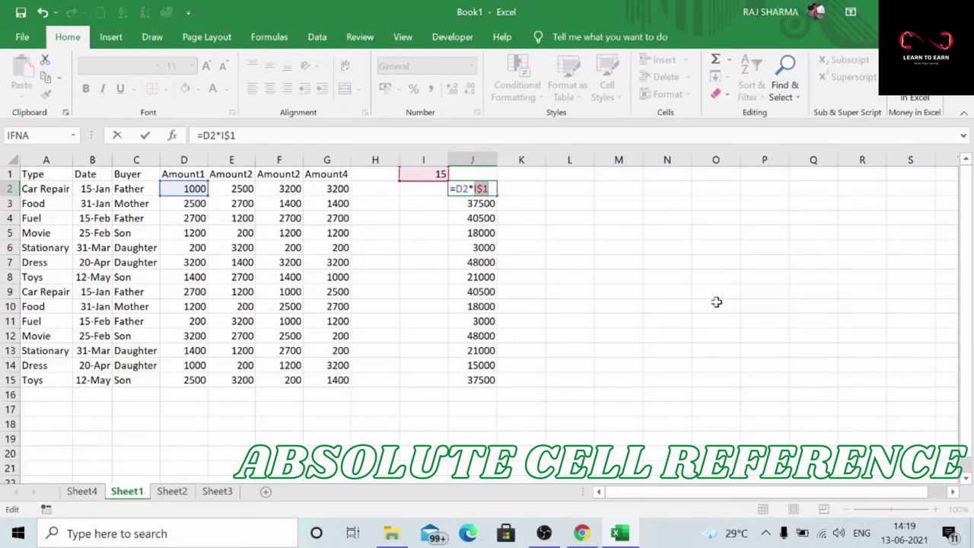
key("F4")
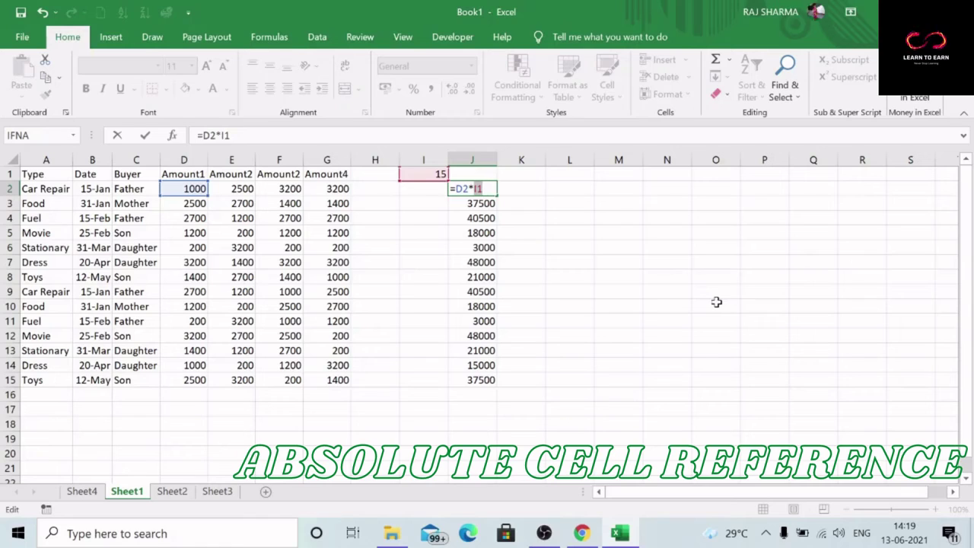
key("F4")
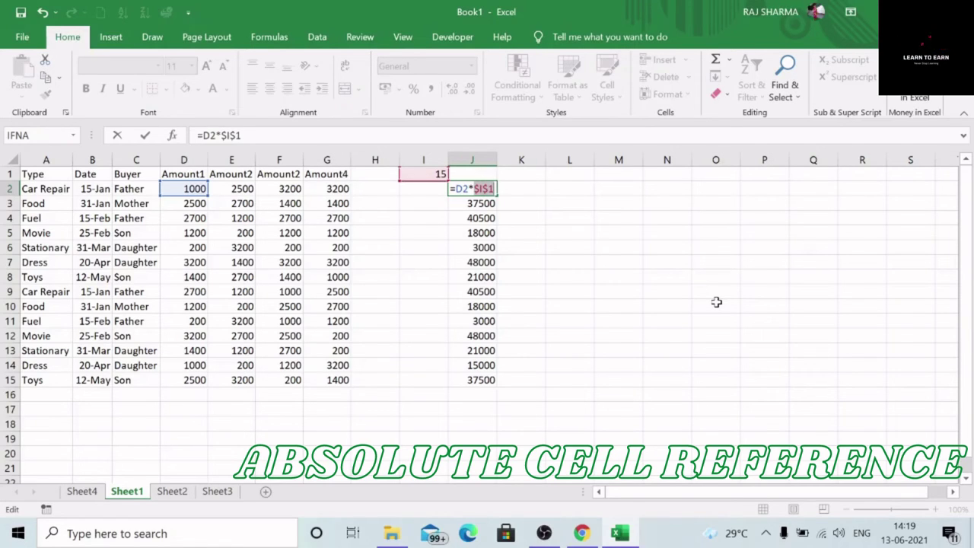
key("ctrl+Return")
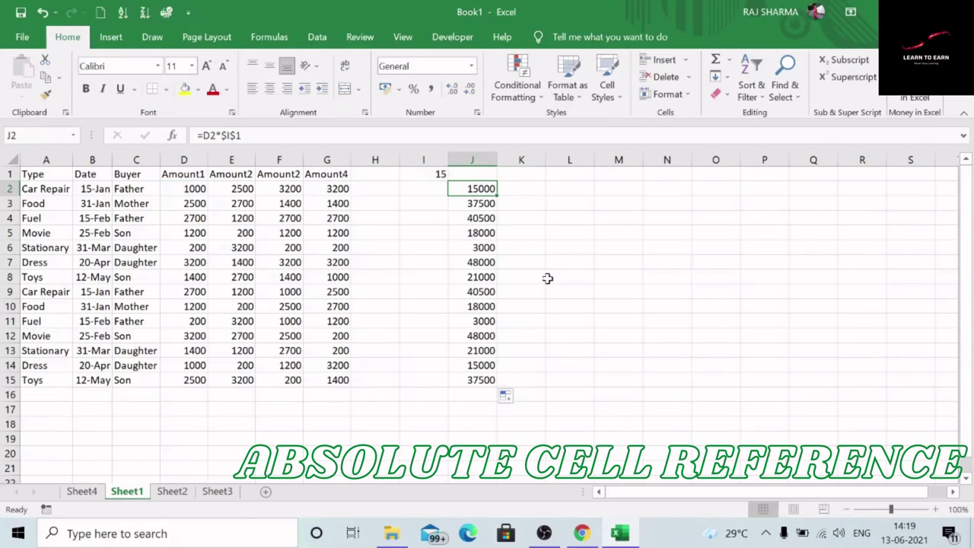
left_click(548, 277)
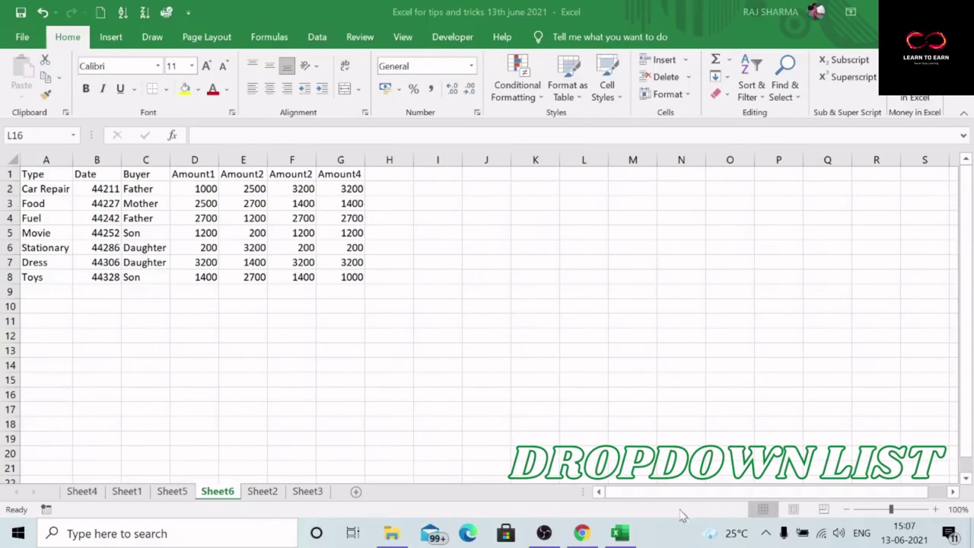
Step: Enter the numbers 1, 2 and 3 in cells B12 to B14 below the table on Sheet6
left_click(491, 232)
left_click(92, 337)
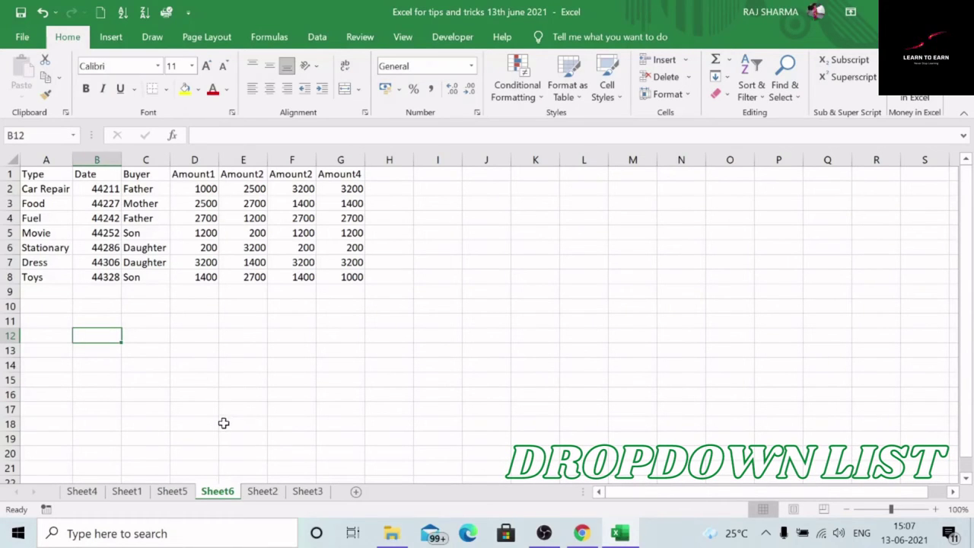
type("1")
left_click(99, 361)
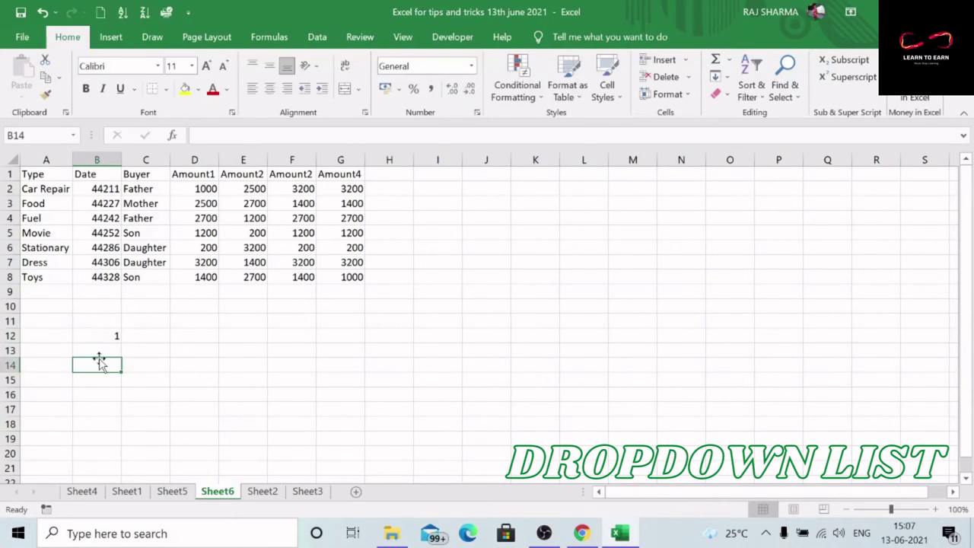
left_click(109, 347)
type("2")
left_click(91, 360)
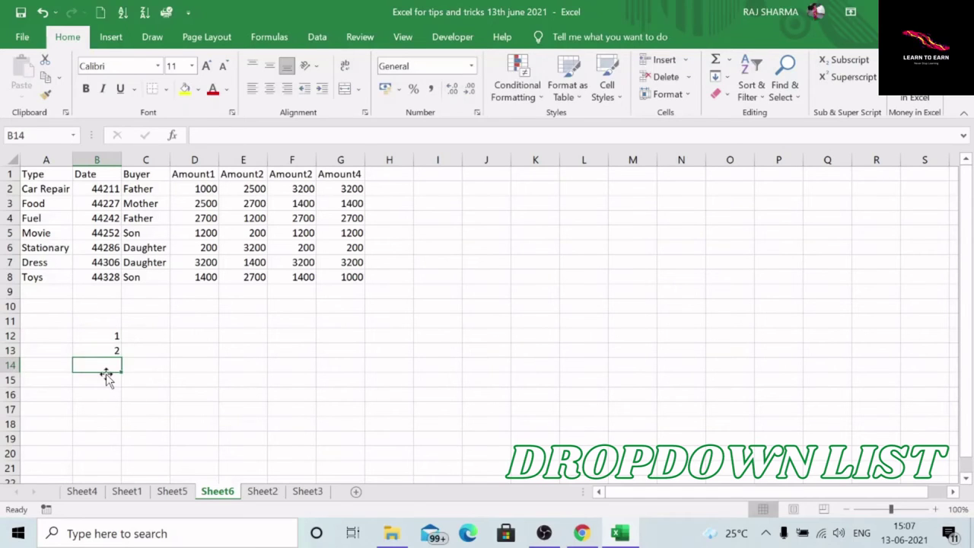
type("3")
left_click(156, 394)
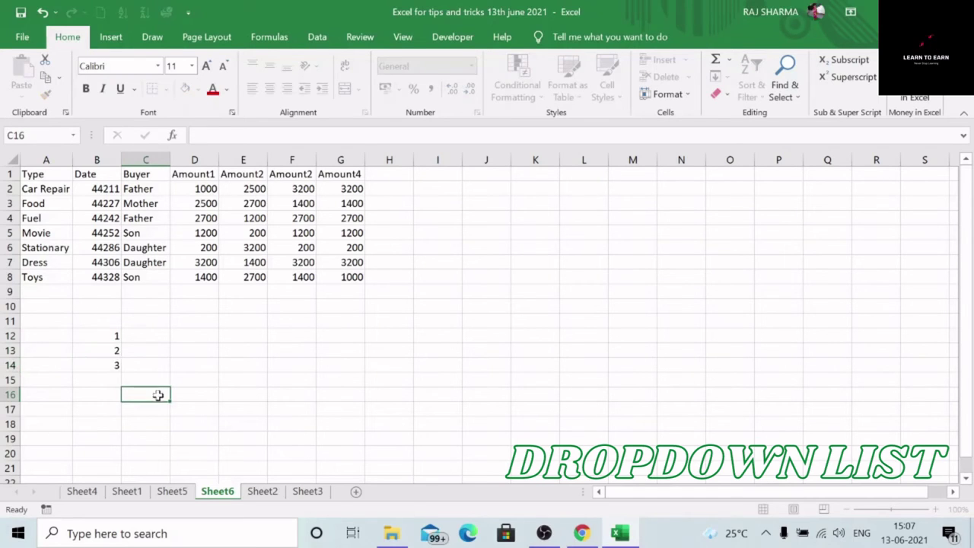
Step: Extend the 1, 2, 3 number series from B12:B14 down column B to 56
left_click(110, 336)
left_click_drag(111, 336, 202, 477)
scroll(222, 465, "up", 16)
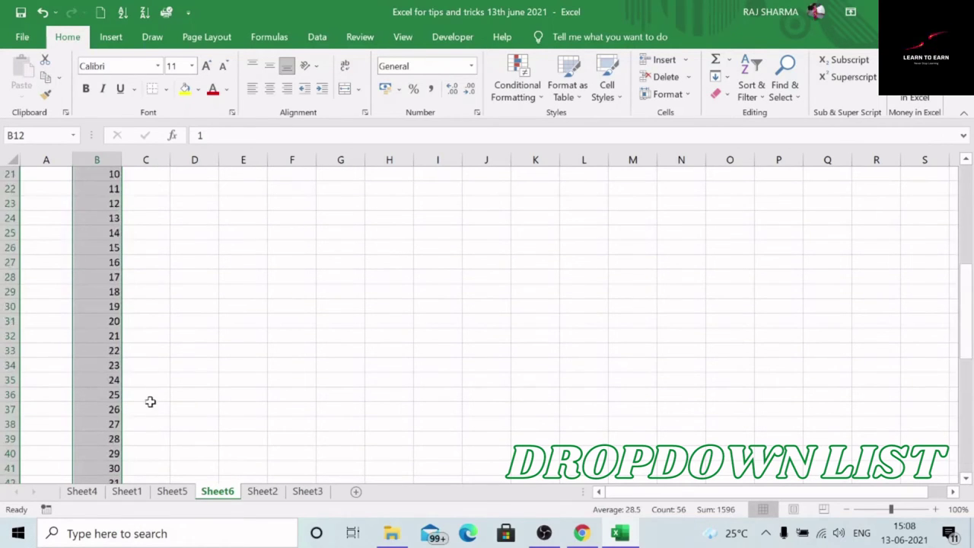
Step: Enter the date 13/06/2021 in cell D12, beside the start of the number series
left_click(190, 337)
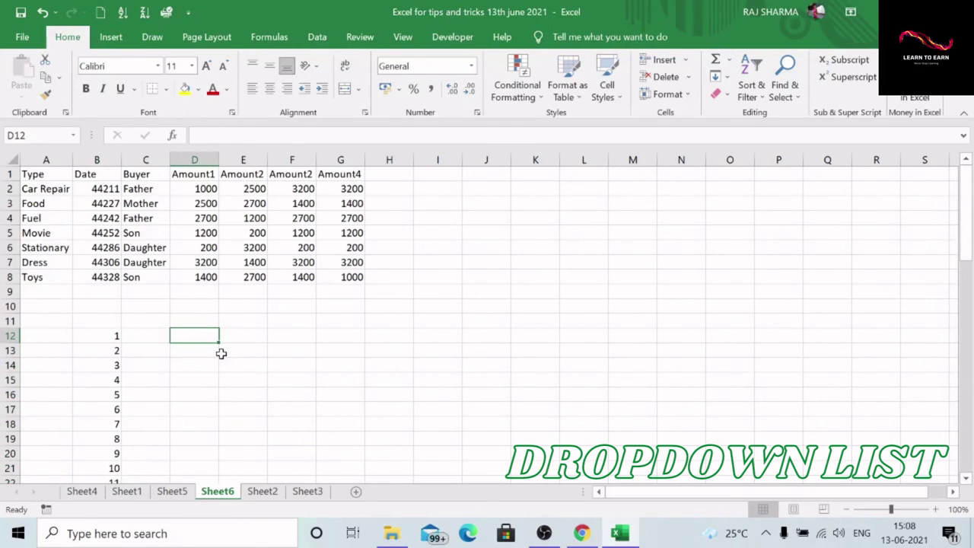
type("13")
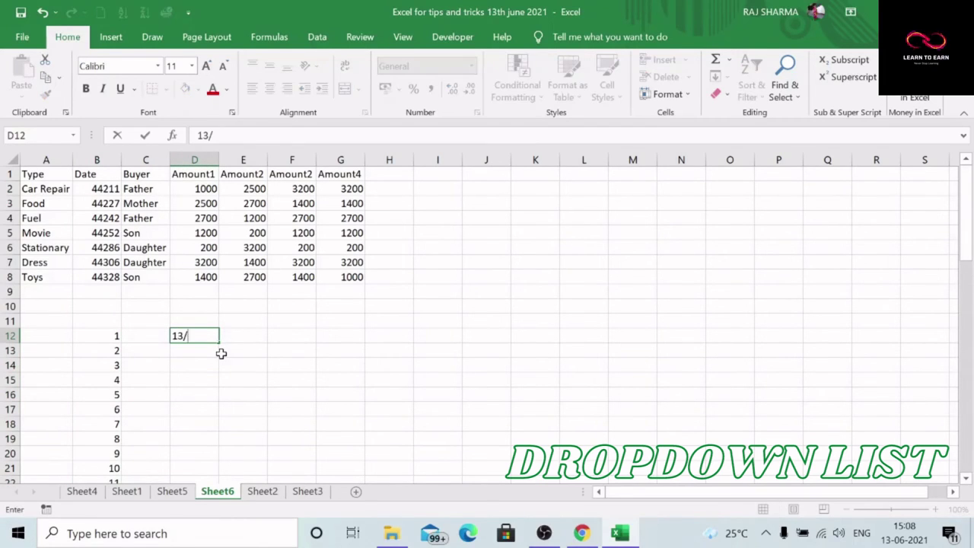
type("/06/2022")
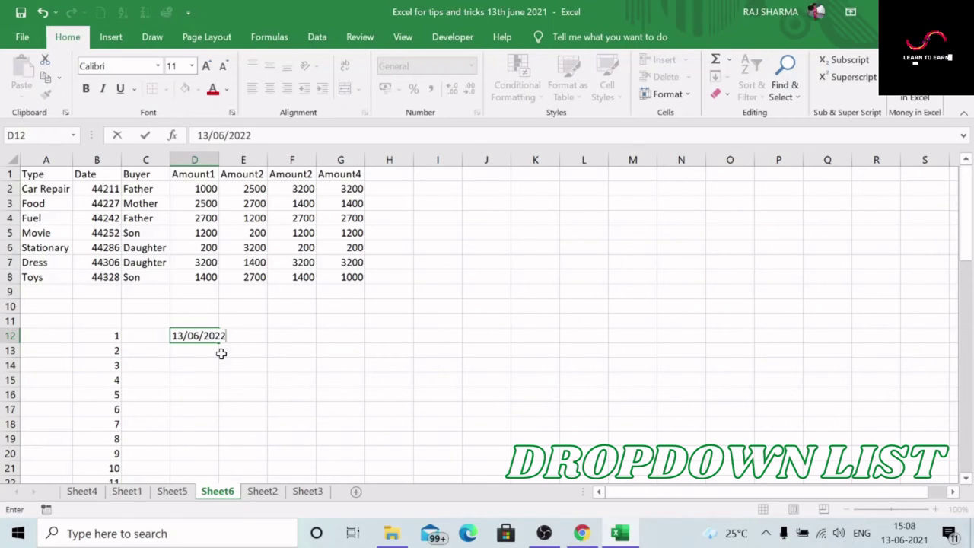
key("BackSpace")
type("1")
left_click(226, 375)
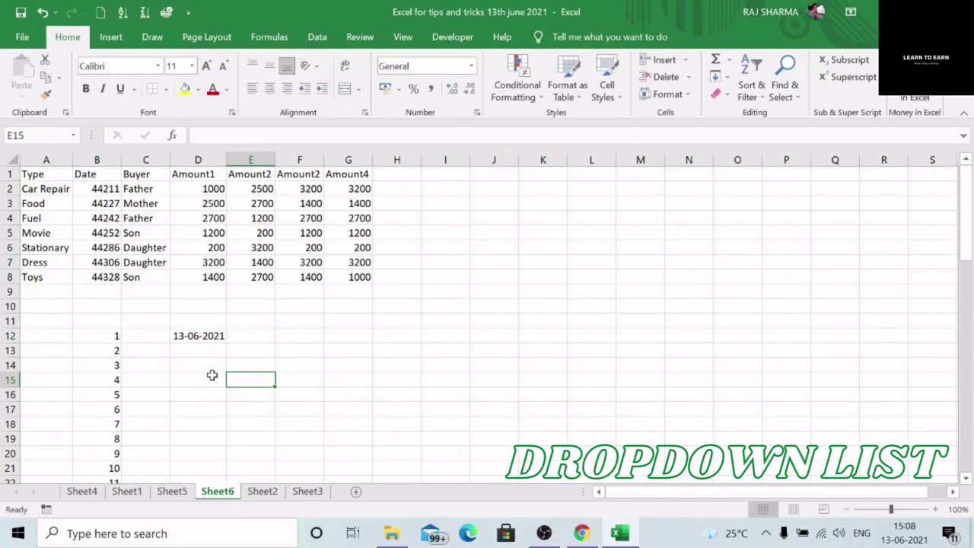
Step: Enter 14/06/2021 in D13 and extend the date series from D12:D13 down to 27-06-2021 in D26
left_click(198, 336)
left_click(211, 350)
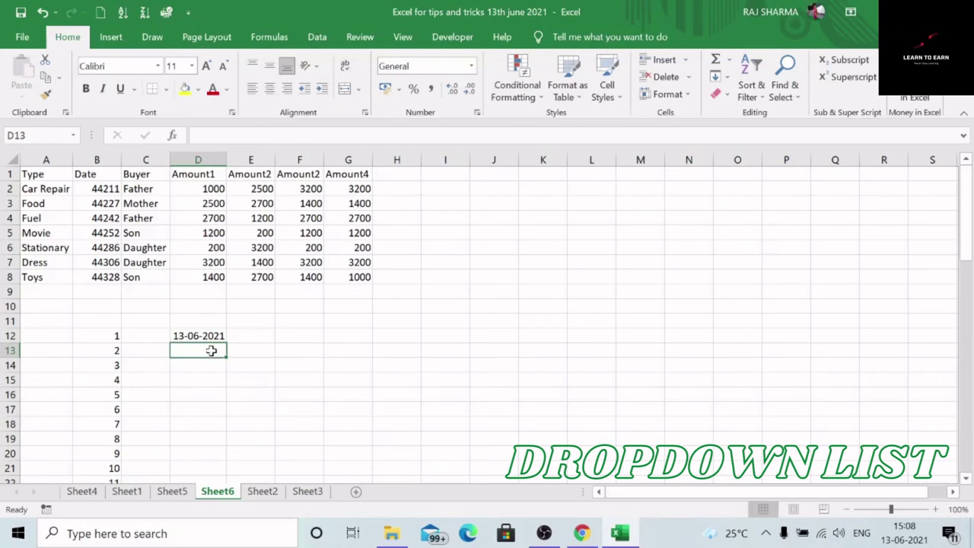
type("14/0")
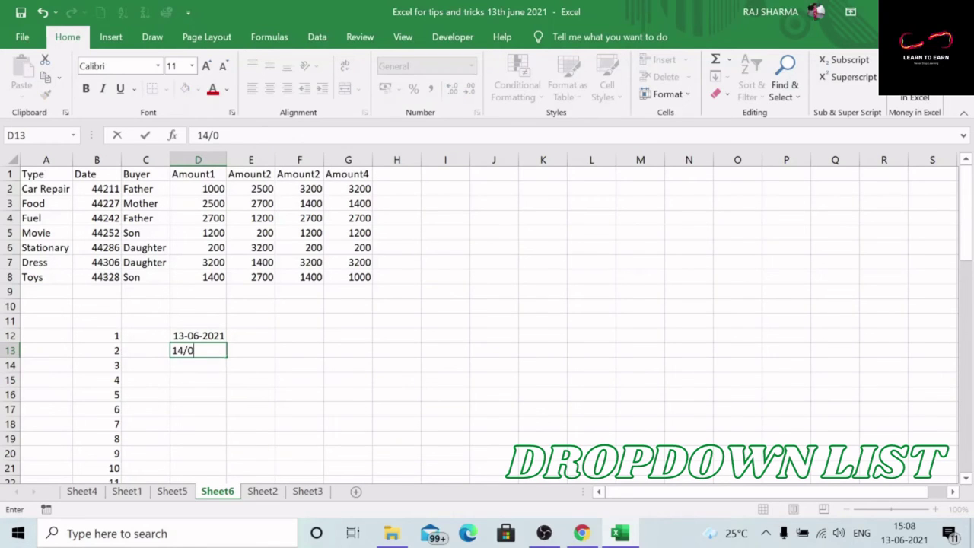
type("6/2021")
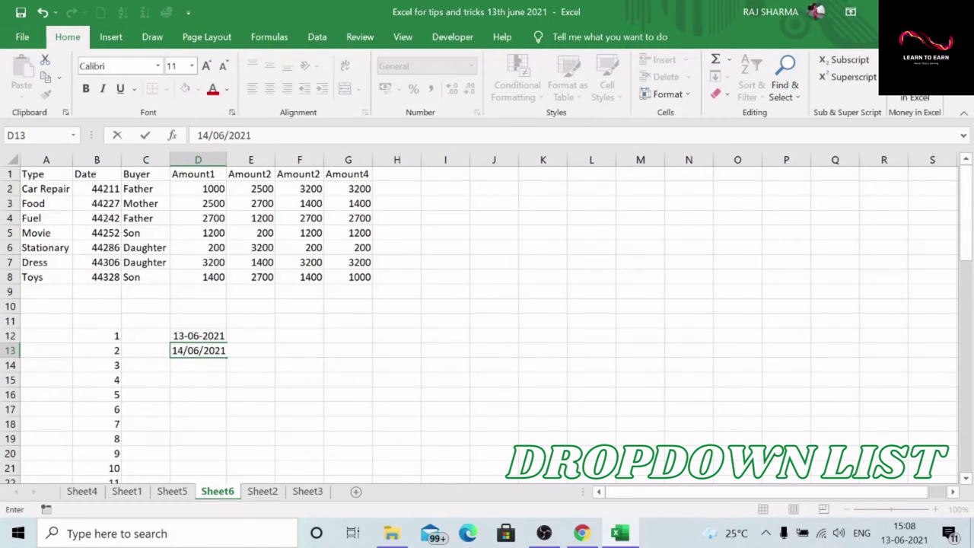
key("Return")
left_click_drag(215, 340, 234, 465)
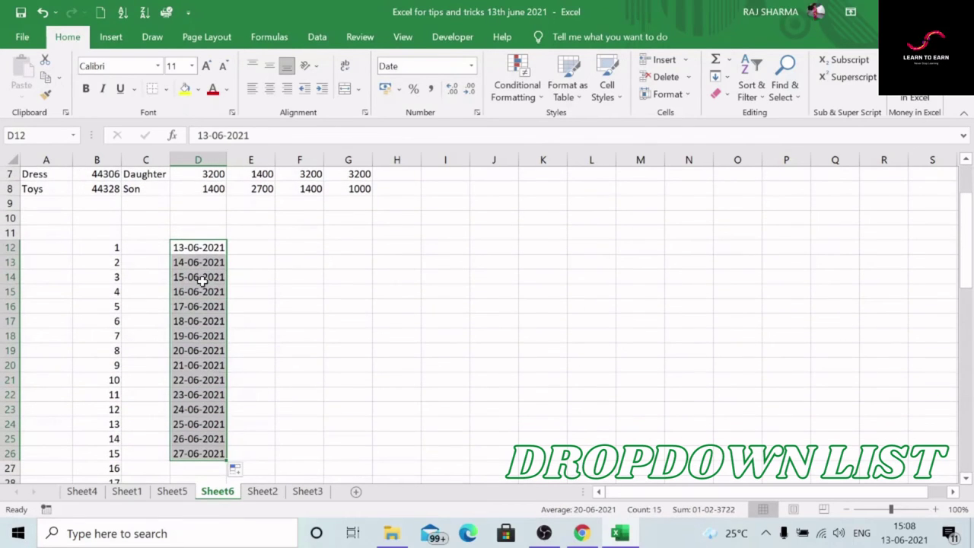
Step: Enter the years 2021 and 2022 in F12 and F13, and extend the series down to 2033 in F24
left_click(293, 249)
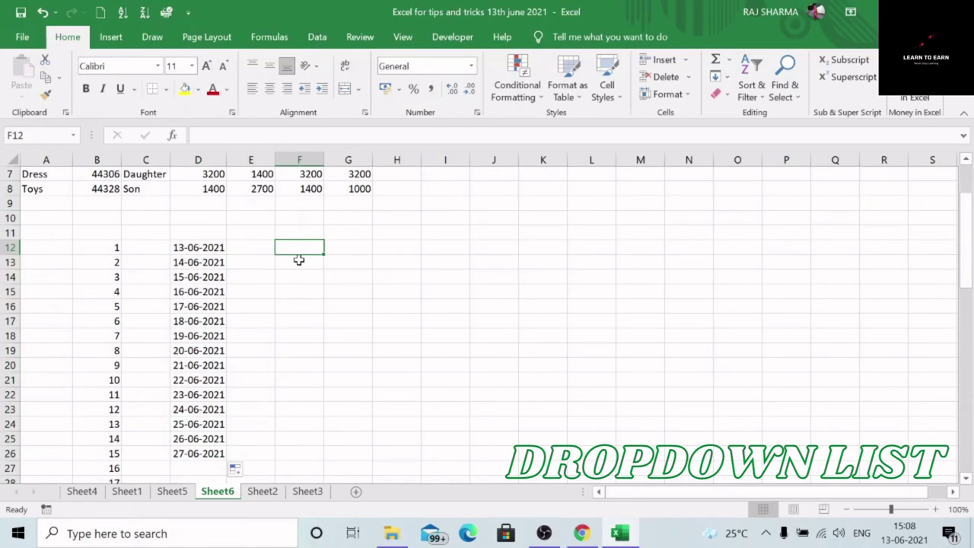
type("2021")
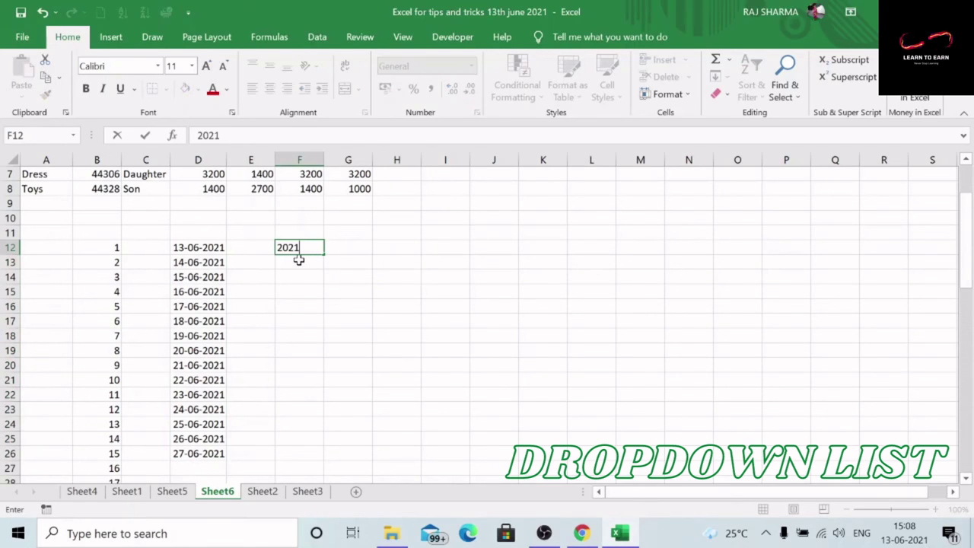
key("Return")
type("2021")
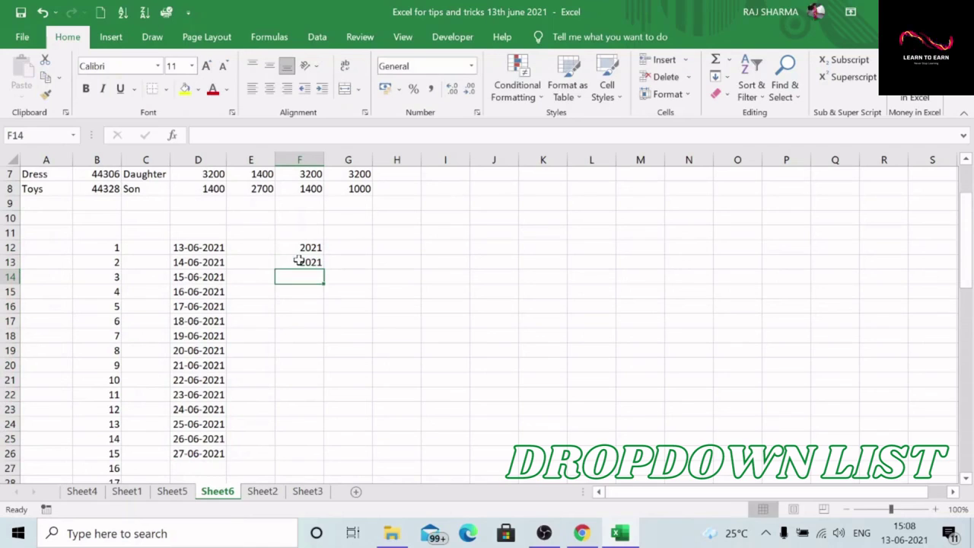
left_click(299, 260)
type("2")
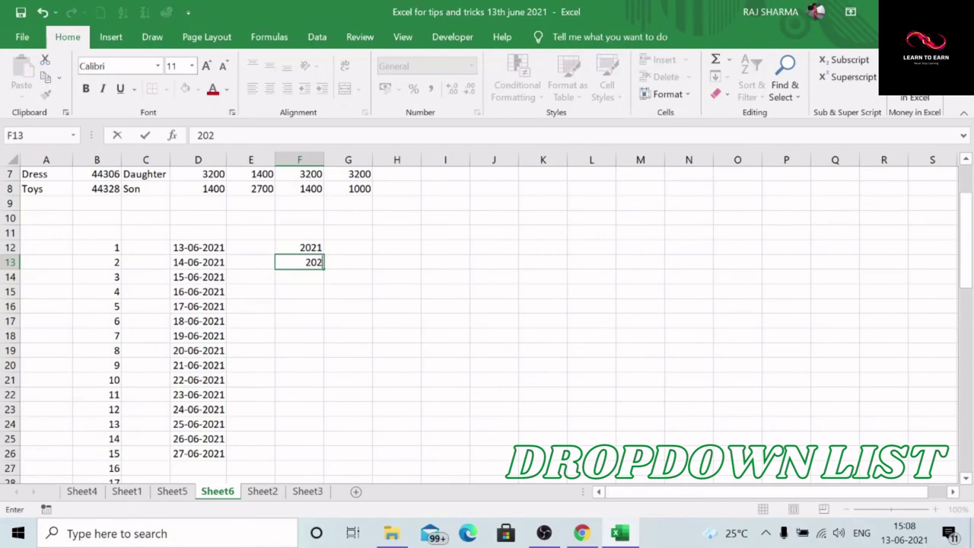
key("Return")
left_click_drag(304, 245, 312, 427)
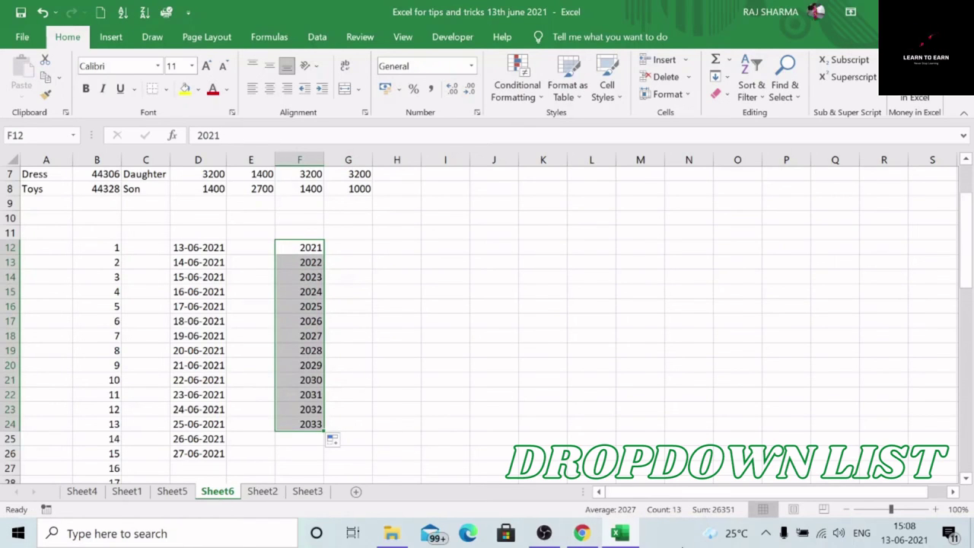
left_click(660, 534)
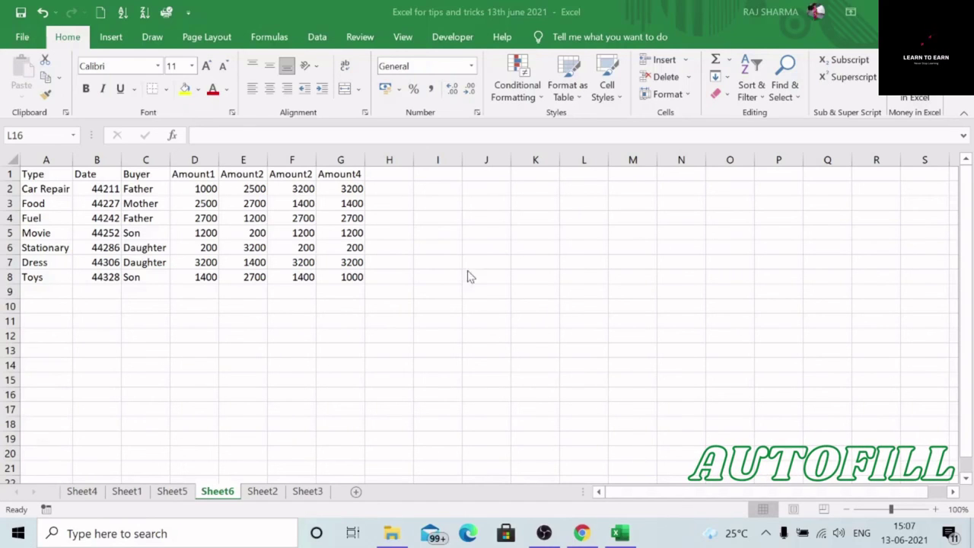
left_click(492, 229)
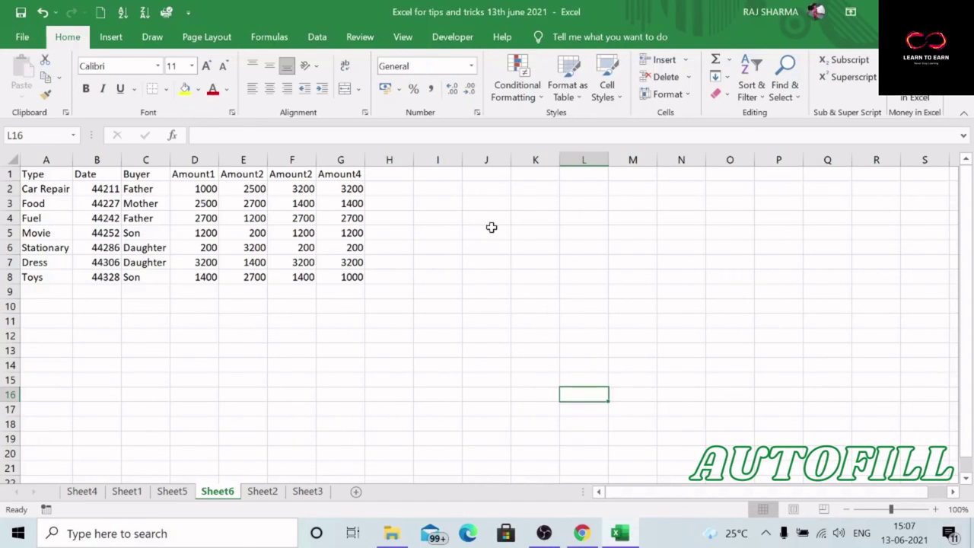
Step: Enter the numbers 1, 2 and 3 in cells B12 to B14 below the table on Sheet6
left_click(91, 335)
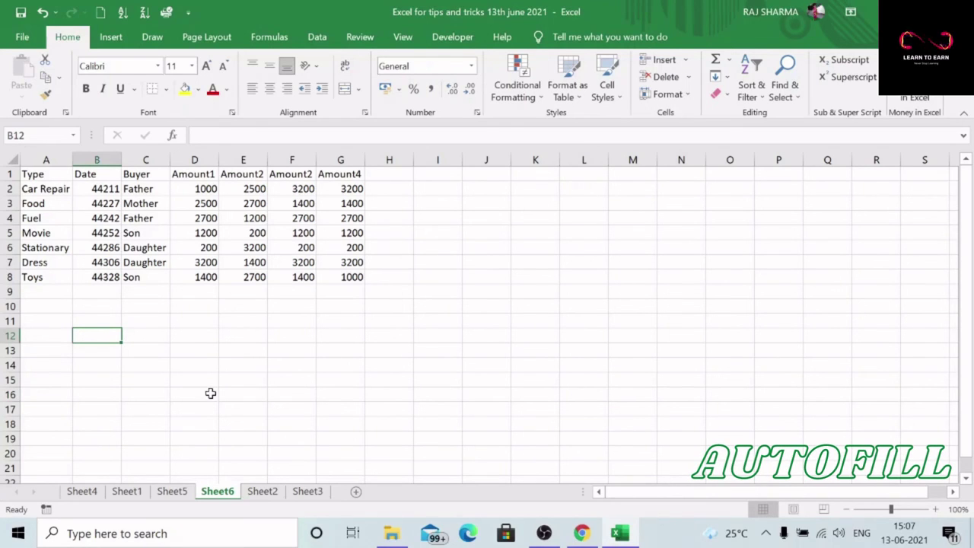
type("1")
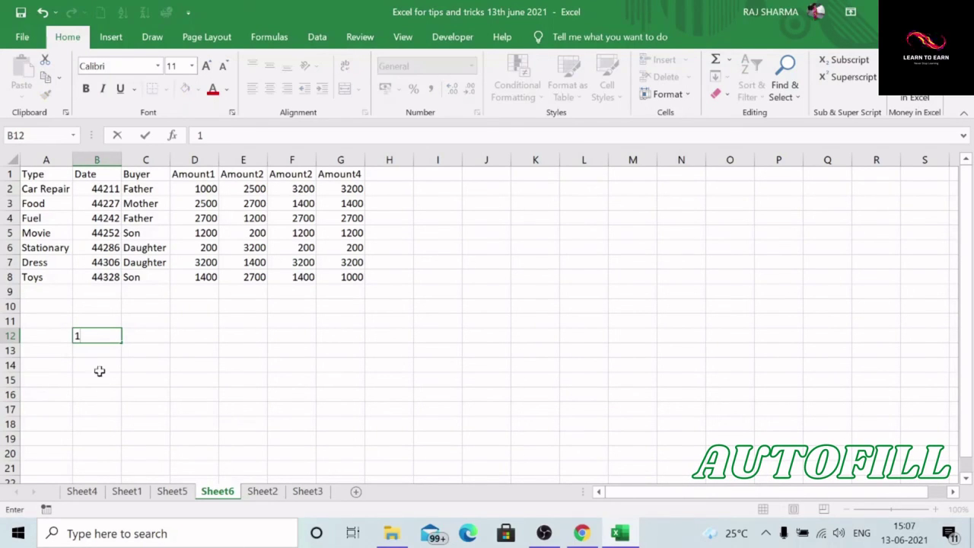
key("Return")
type("2")
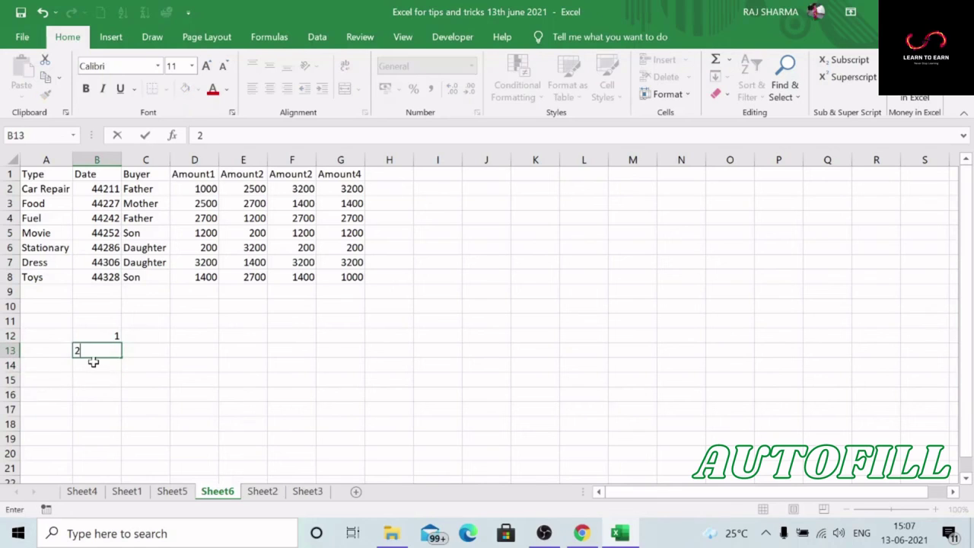
key("Return")
type("3")
left_click(156, 393)
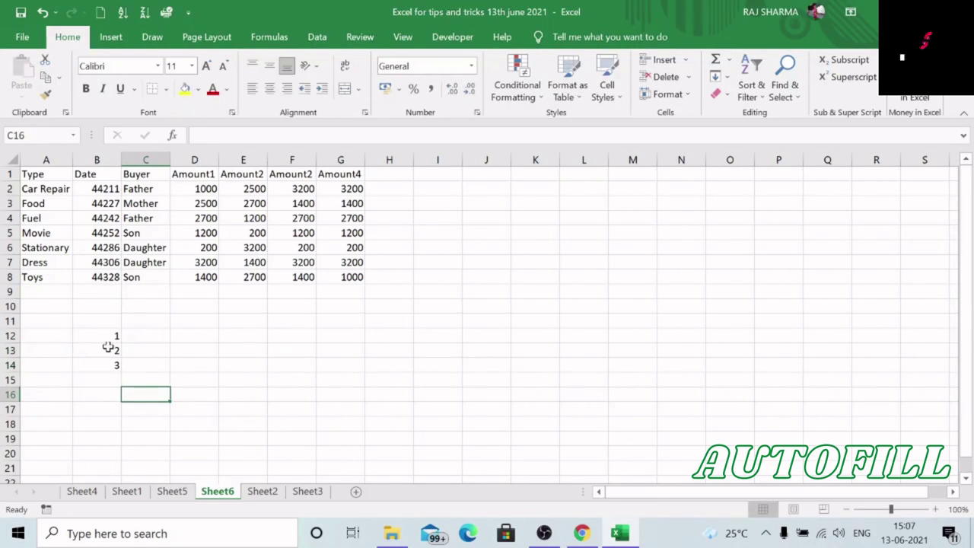
Step: Extend the number series from B12:B14 down column B to 56 in B67
left_click(110, 337)
left_click_drag(111, 342, 222, 466)
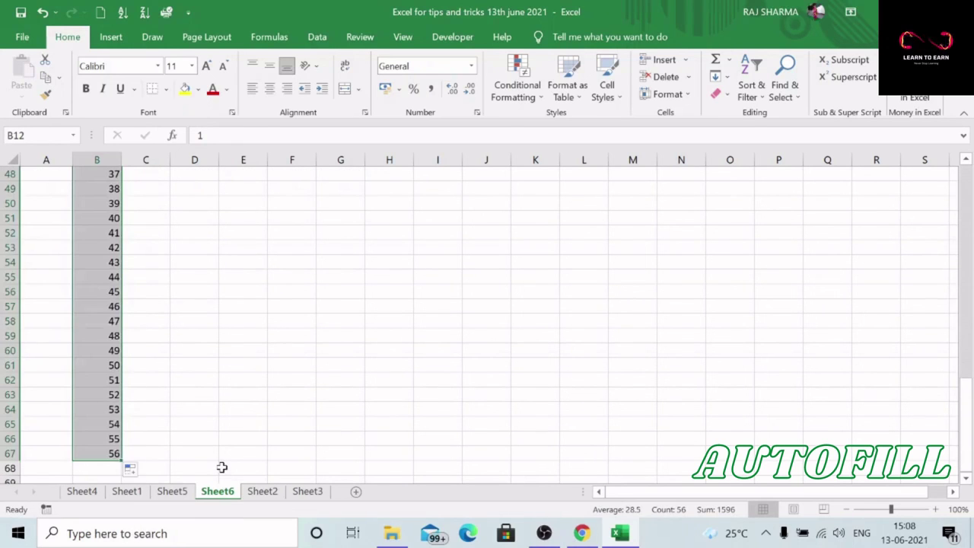
scroll(182, 442, "up", 16)
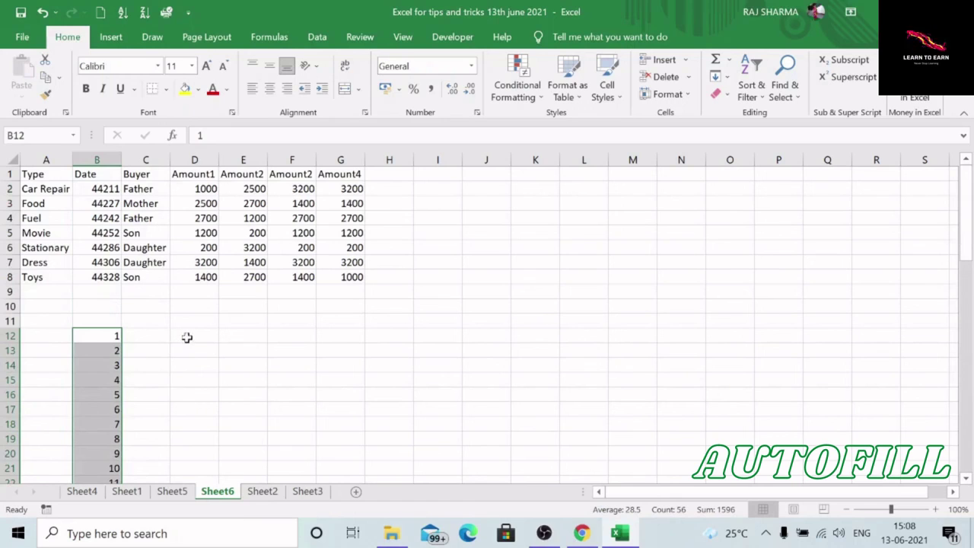
Step: Enter the date 13/06/2021 in cell D12 as the first value of a date series
left_click(190, 336)
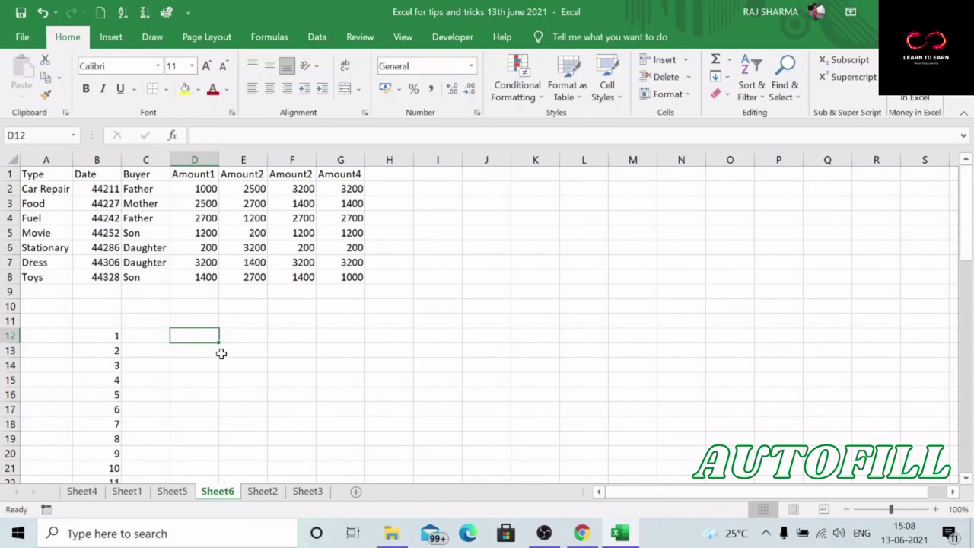
type("13")
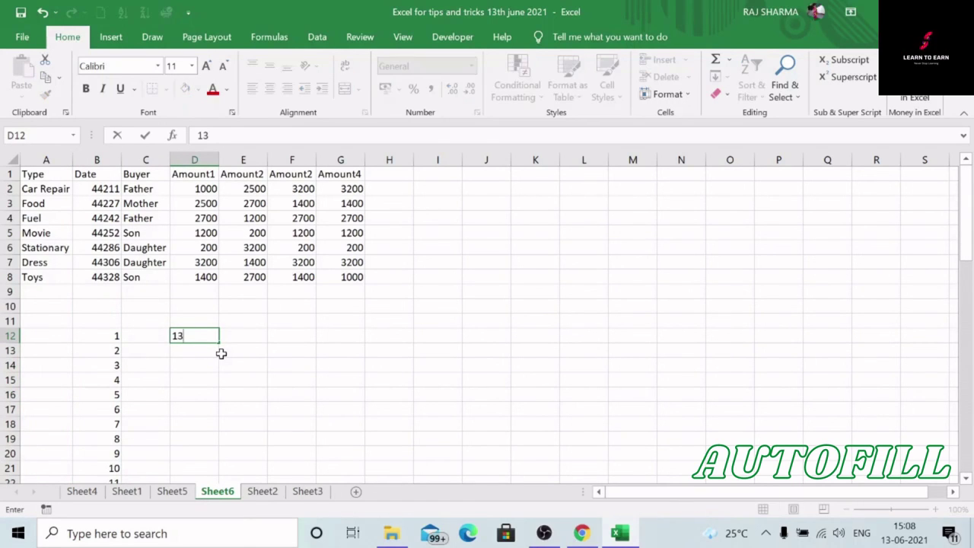
type("/06/20")
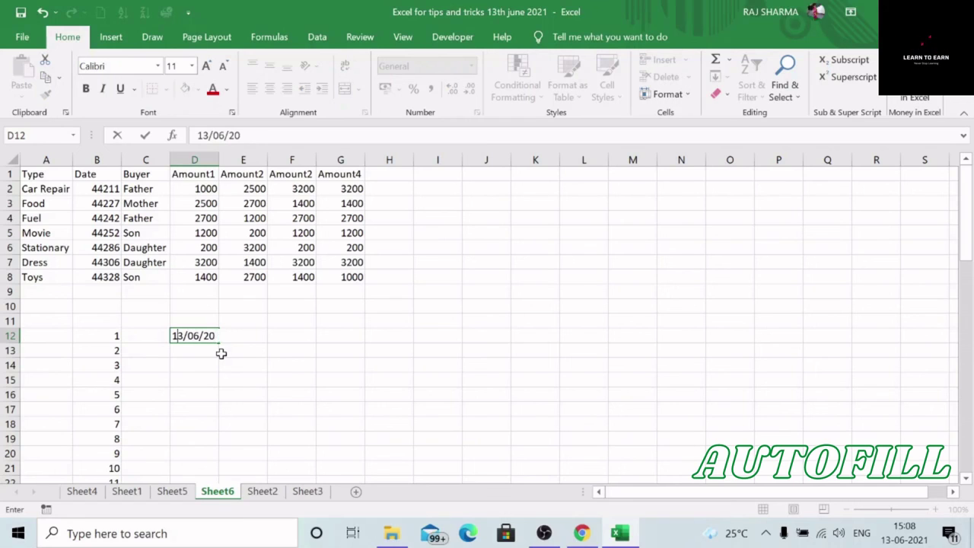
type("22")
left_click(222, 374)
Step: Enter 14/06/2021 in D13 below the first date and fill the daily dates down to D26
left_click(196, 337)
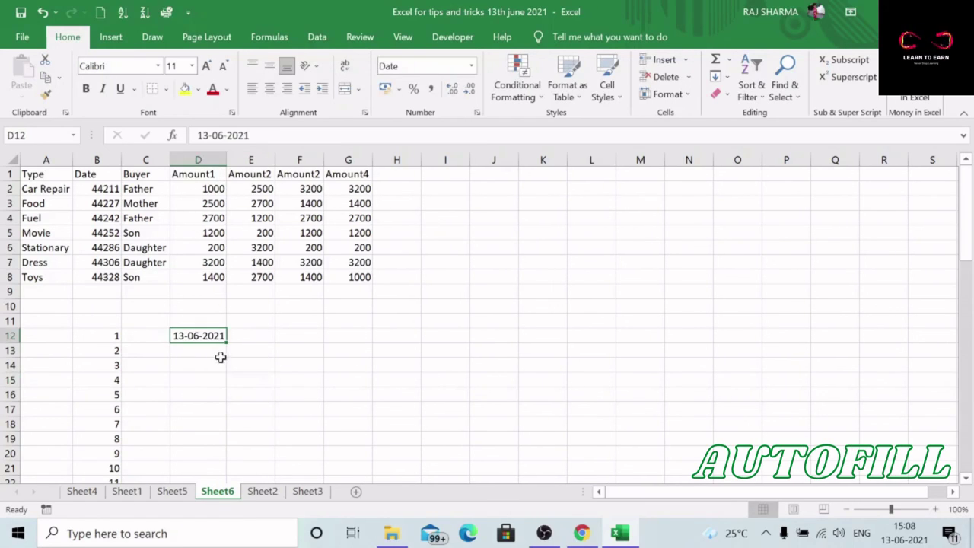
left_click(208, 350)
type("14/")
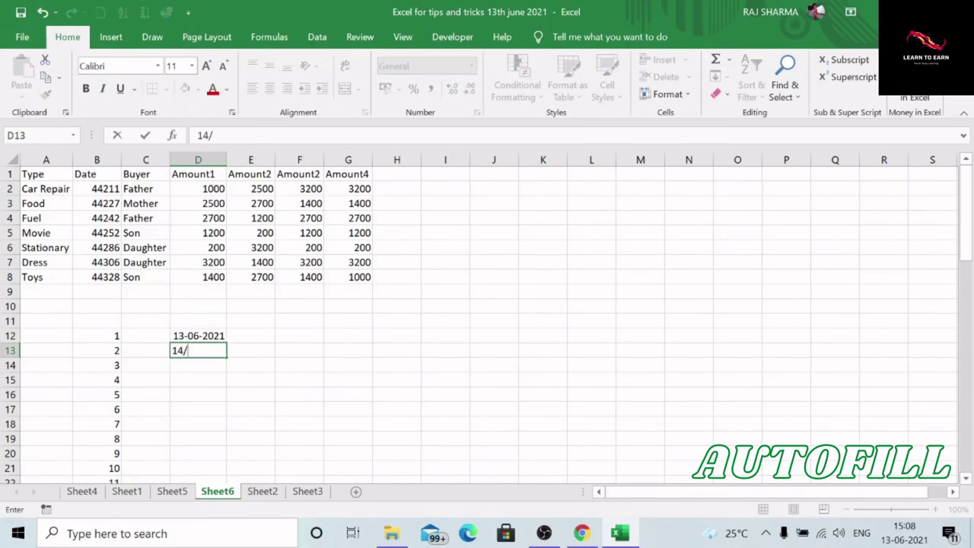
type("06/2021")
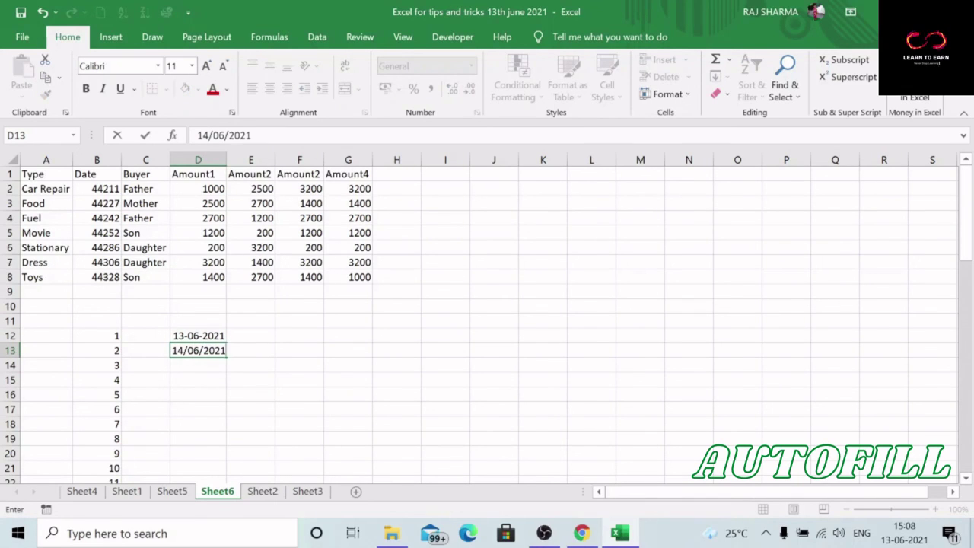
key("Return")
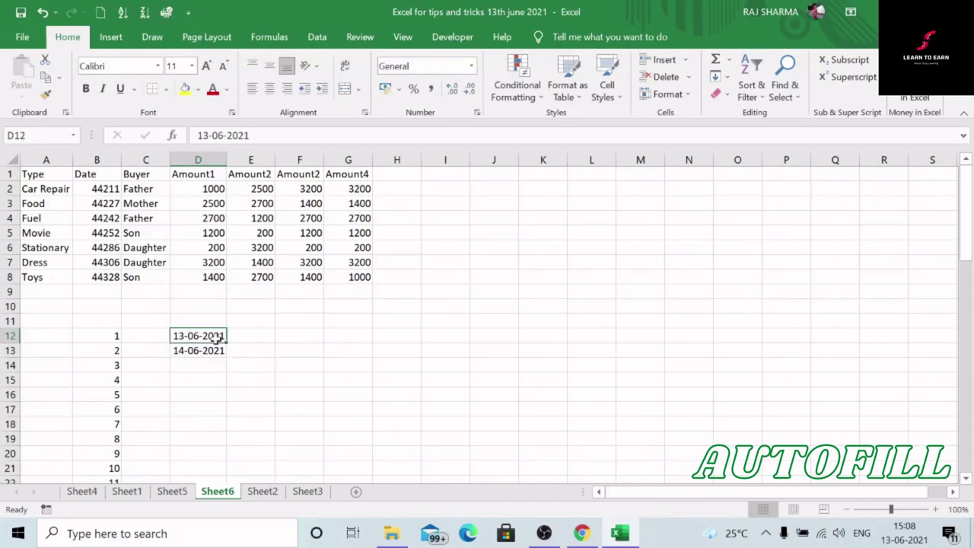
left_click_drag(218, 337, 259, 467)
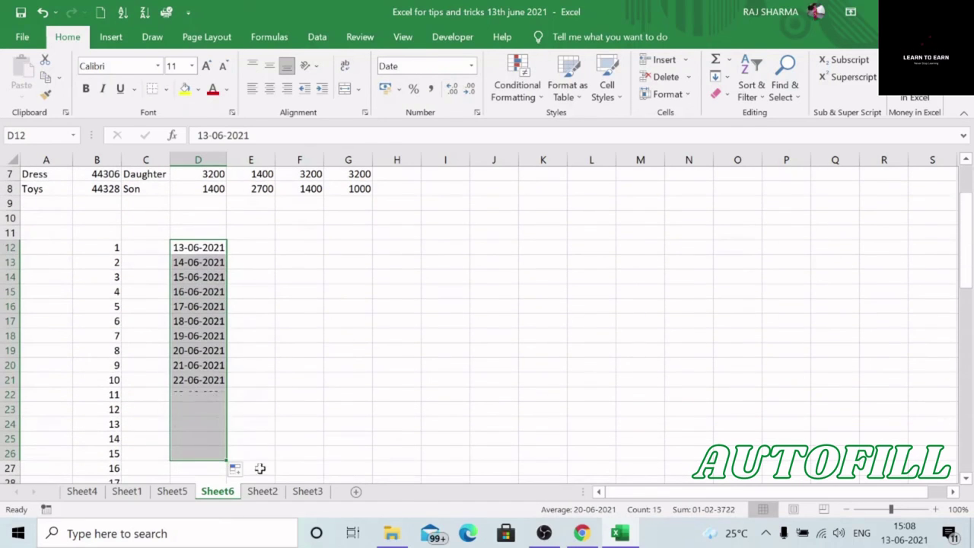
Step: Start a year series with 2021 in F12 and 2022 in F13, and fill it down to 2033 in F24
left_click(297, 251)
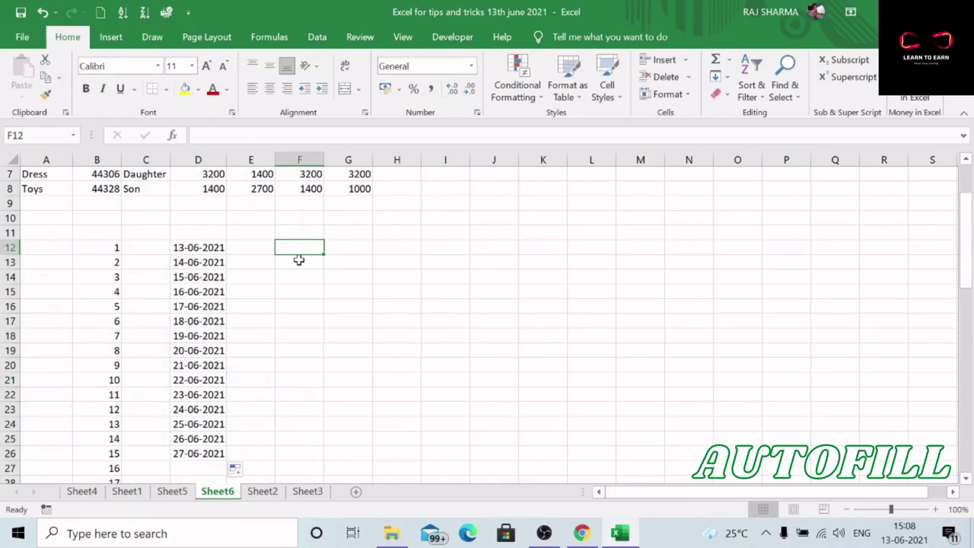
type("2021")
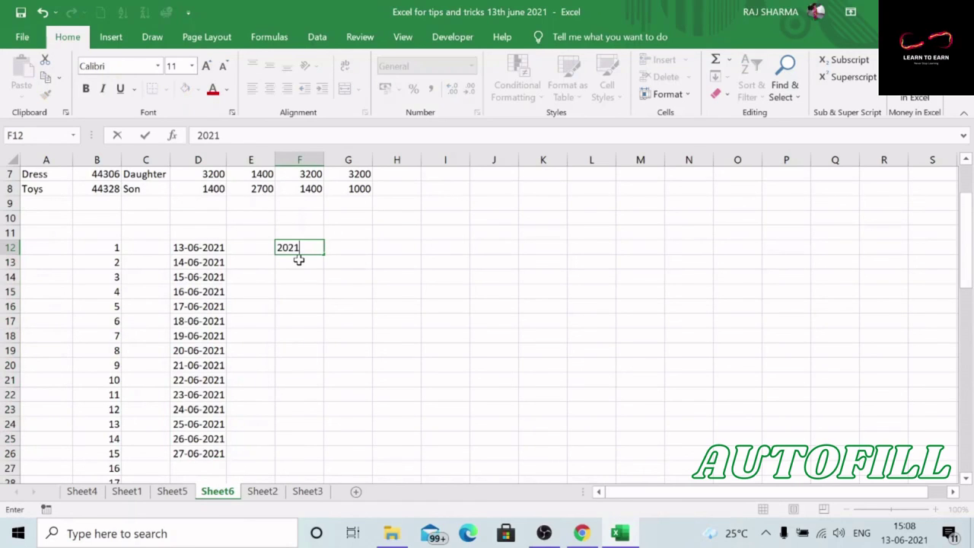
key("Return")
type("2021")
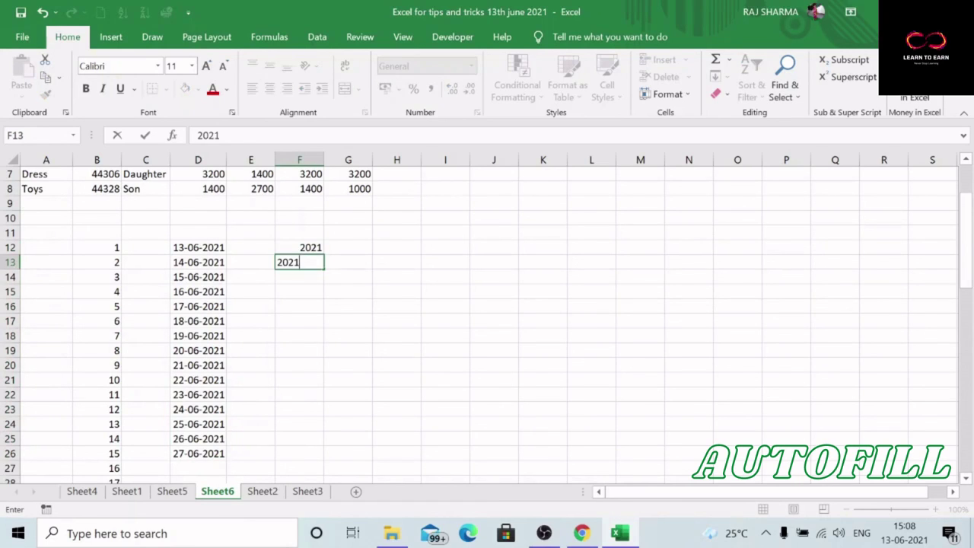
key("Return")
left_click(298, 260)
type("202")
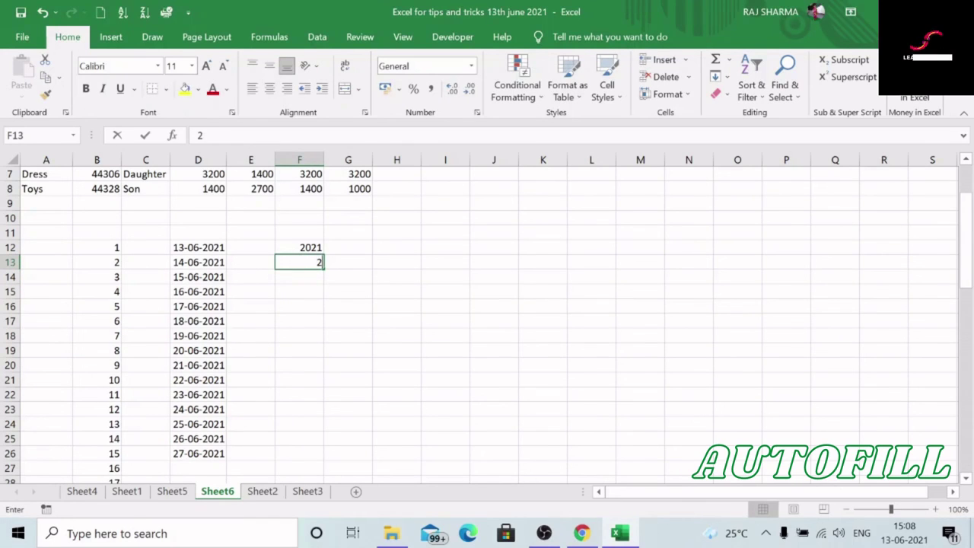
left_click(329, 294)
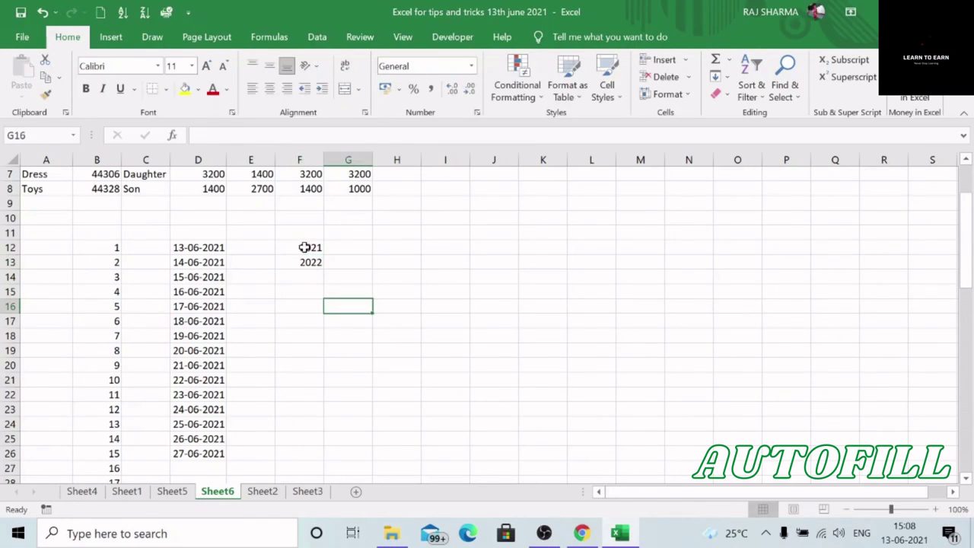
left_click_drag(304, 245, 312, 423)
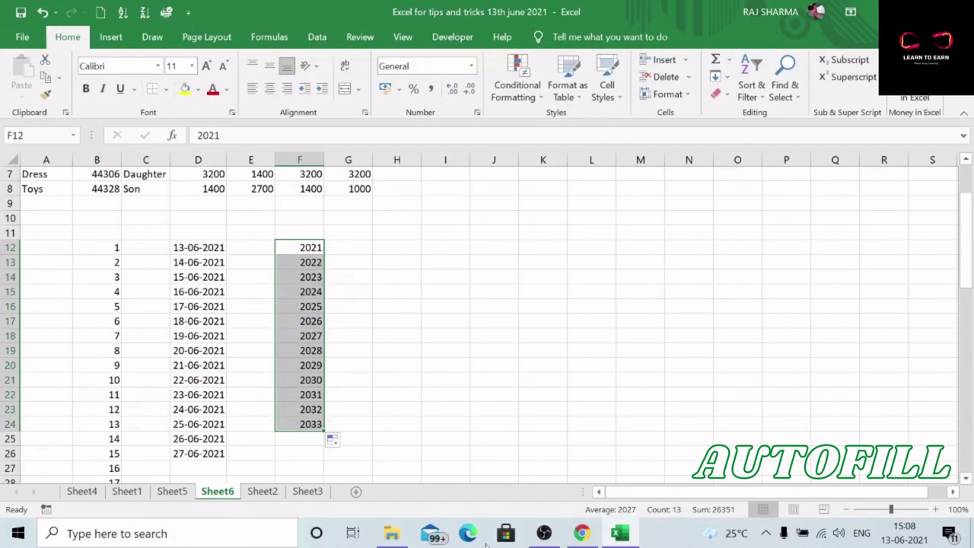